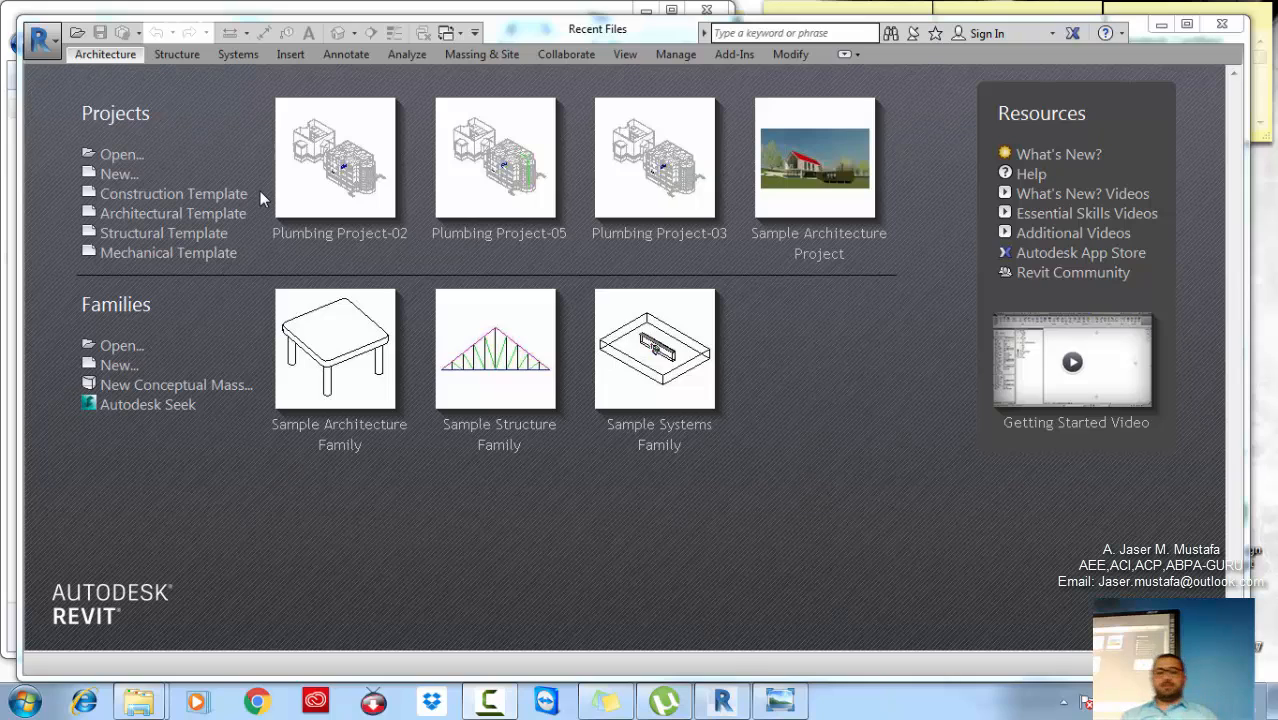
# Step: Create a new project from the Architectural Template
pyautogui.click(161, 211)
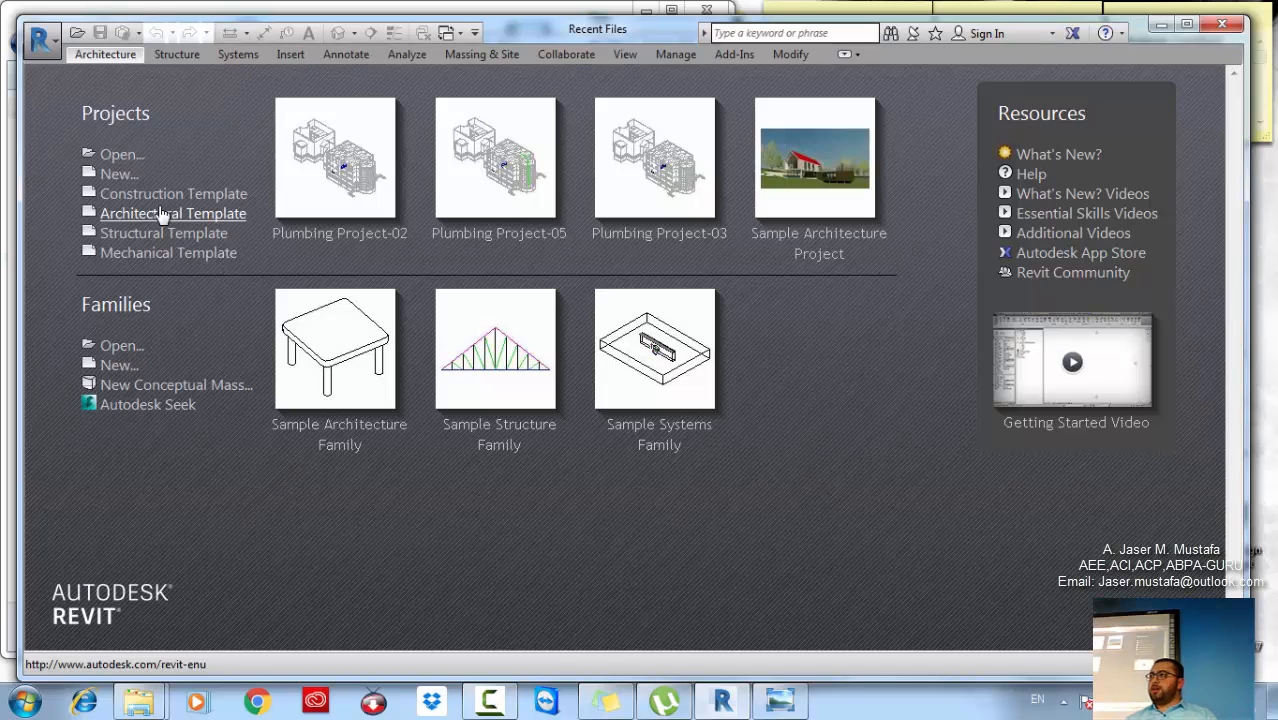
pyautogui.click(161, 213)
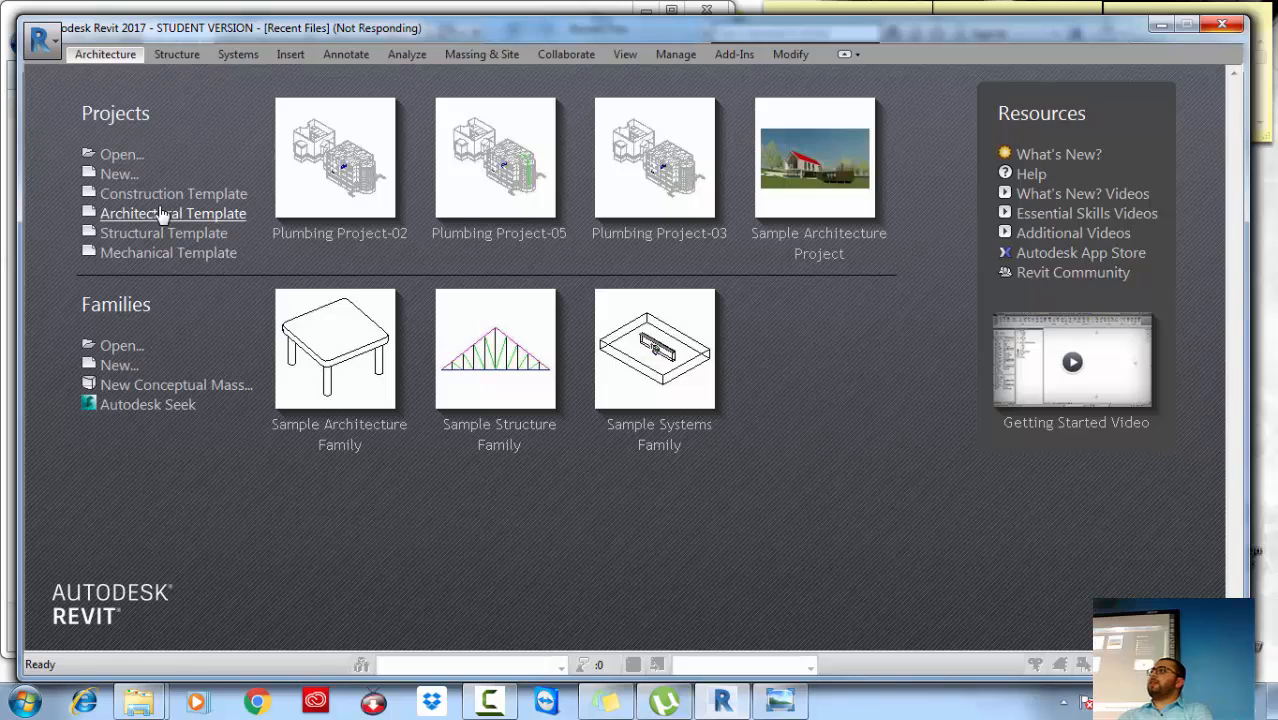
pyautogui.click(160, 215)
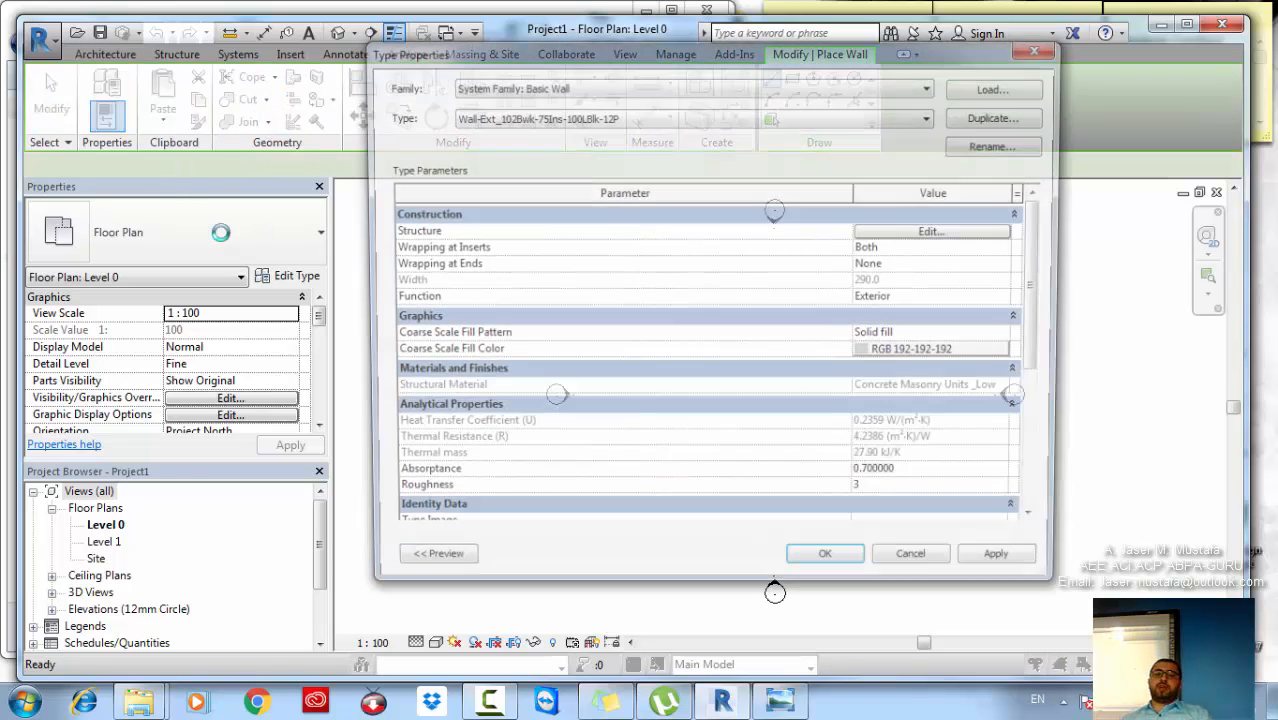
pyautogui.click(1046, 43)
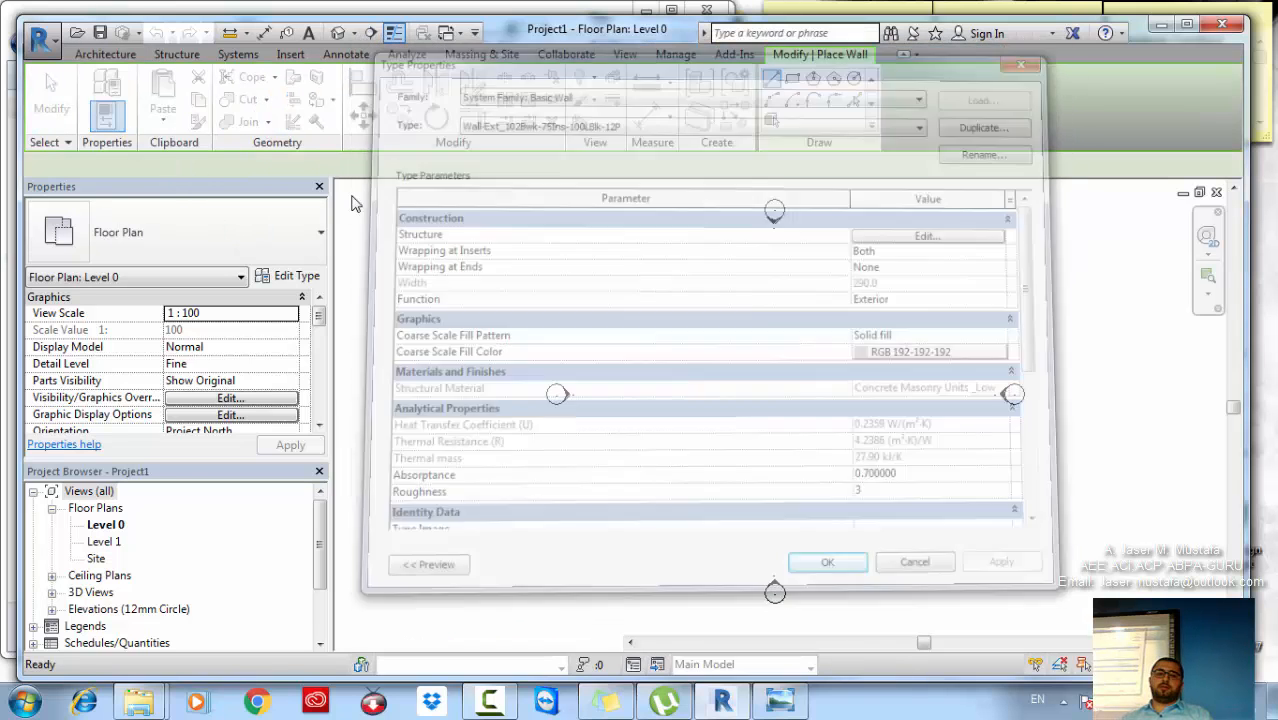
pyautogui.click(211, 246)
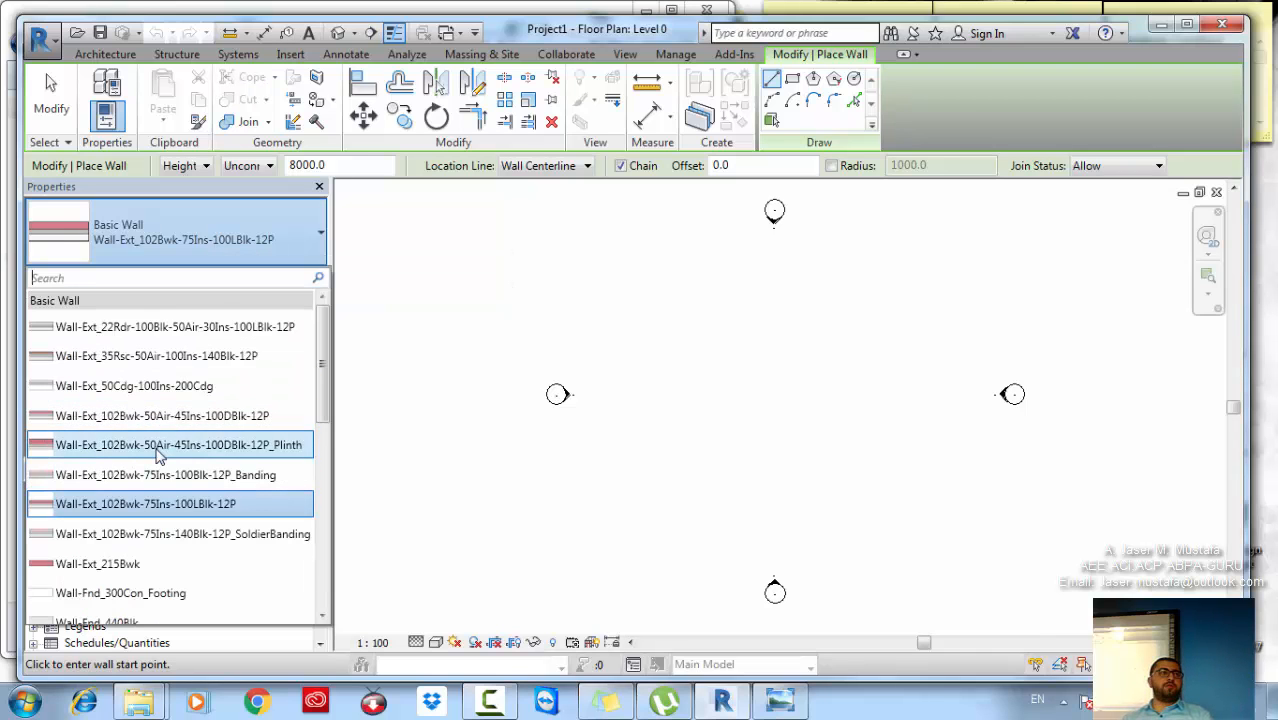
pyautogui.doubleClick(124, 228)
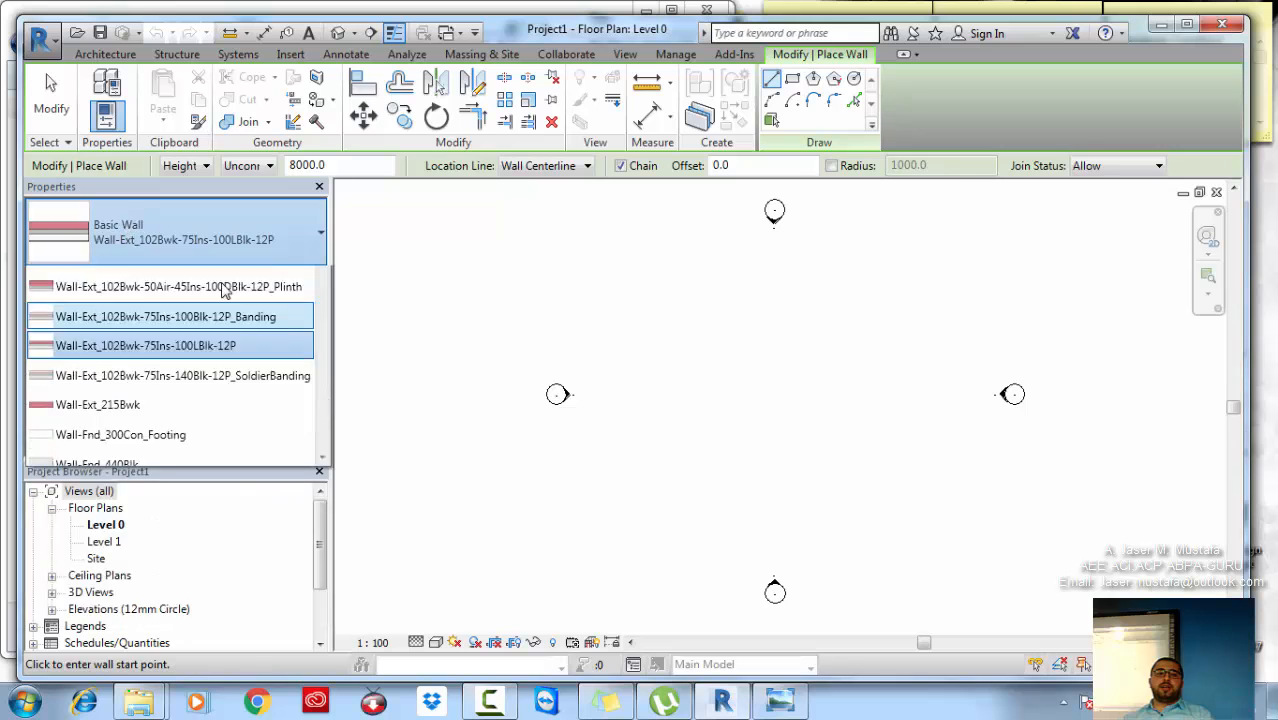
pyautogui.click(261, 244)
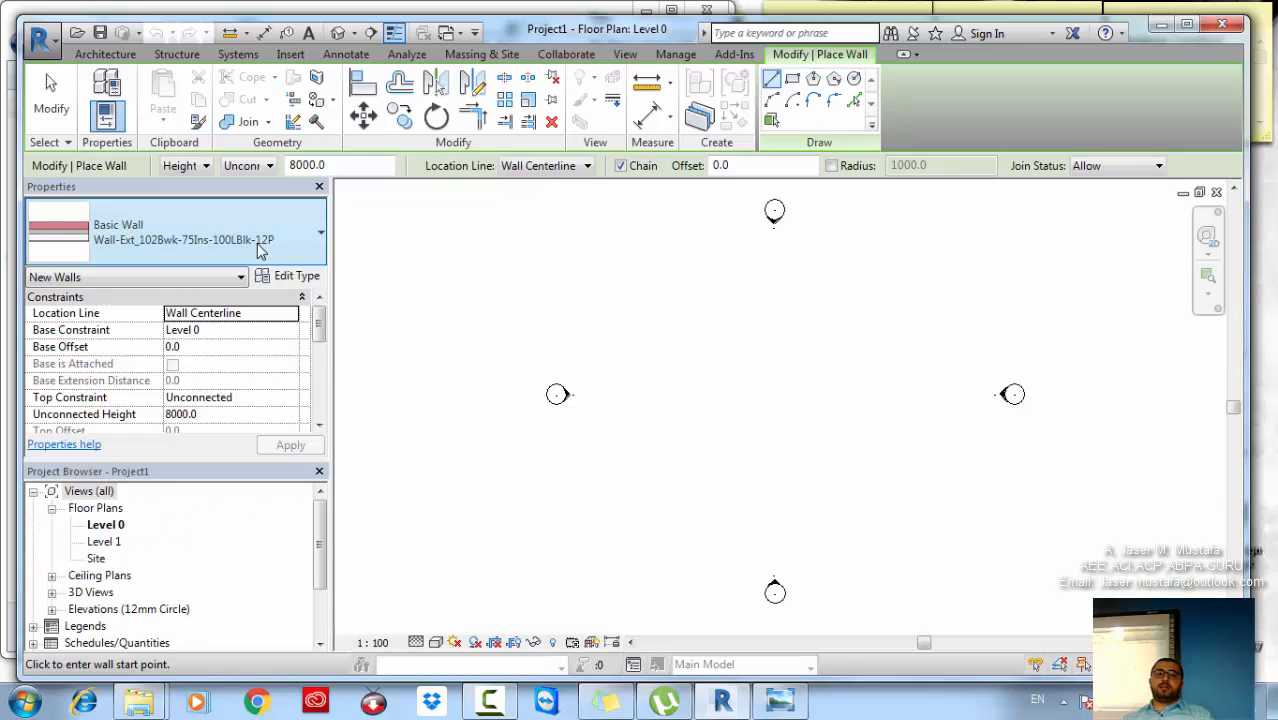
# Step: Duplicate the Wall-Ext_102Bwk-75Ins-100LBlk-12P wall type under the name "ext wall-stone finished- 400 mm"
pyautogui.click(296, 278)
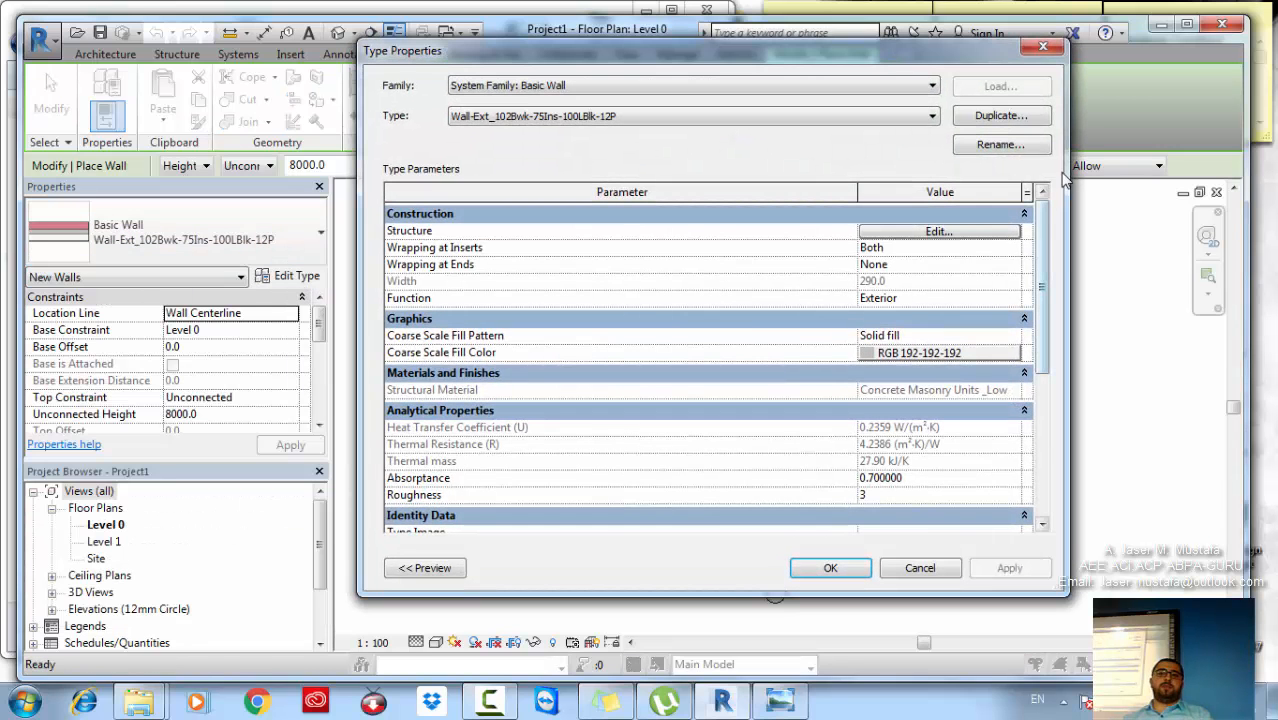
pyautogui.click(1001, 116)
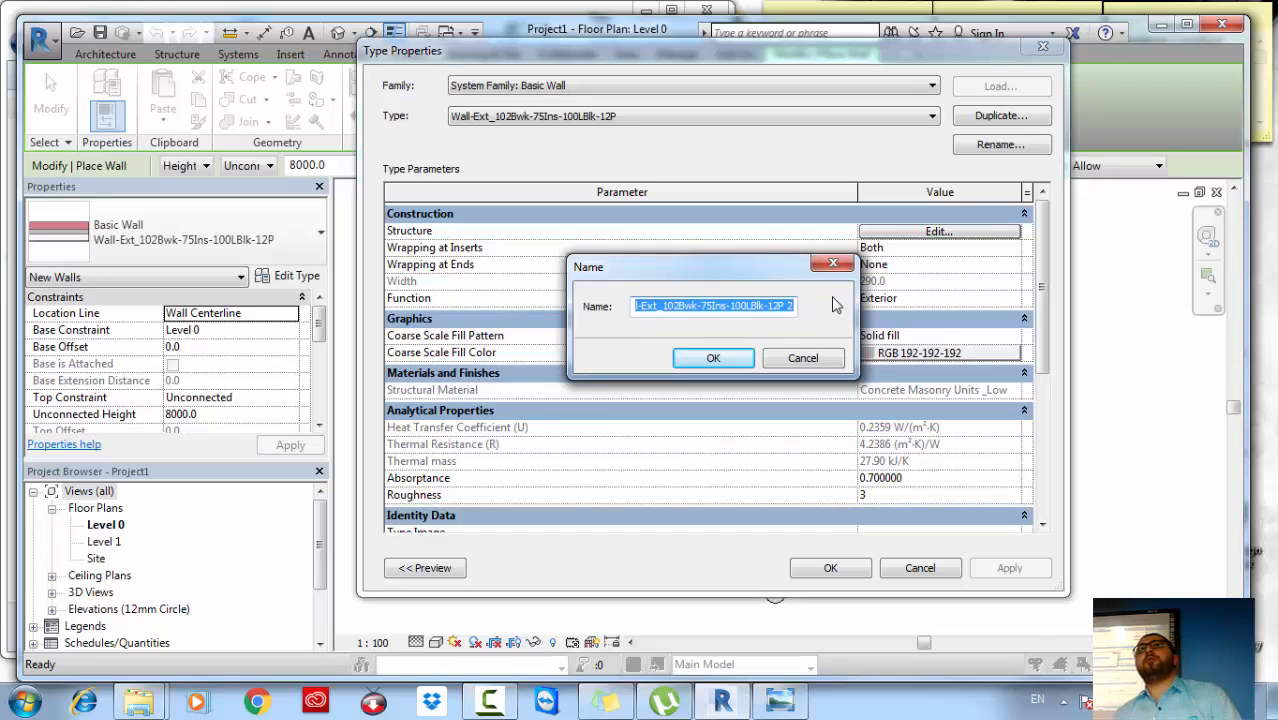
pyautogui.write('ex')
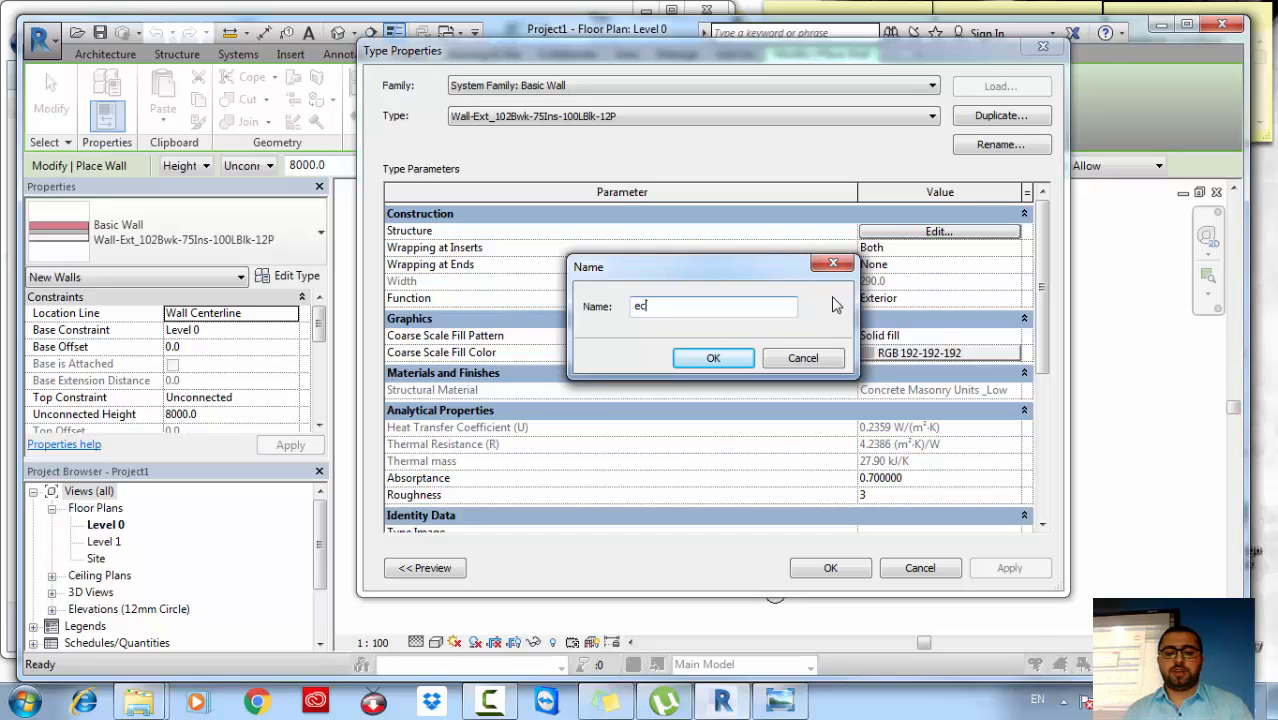
pyautogui.write('t wall-')
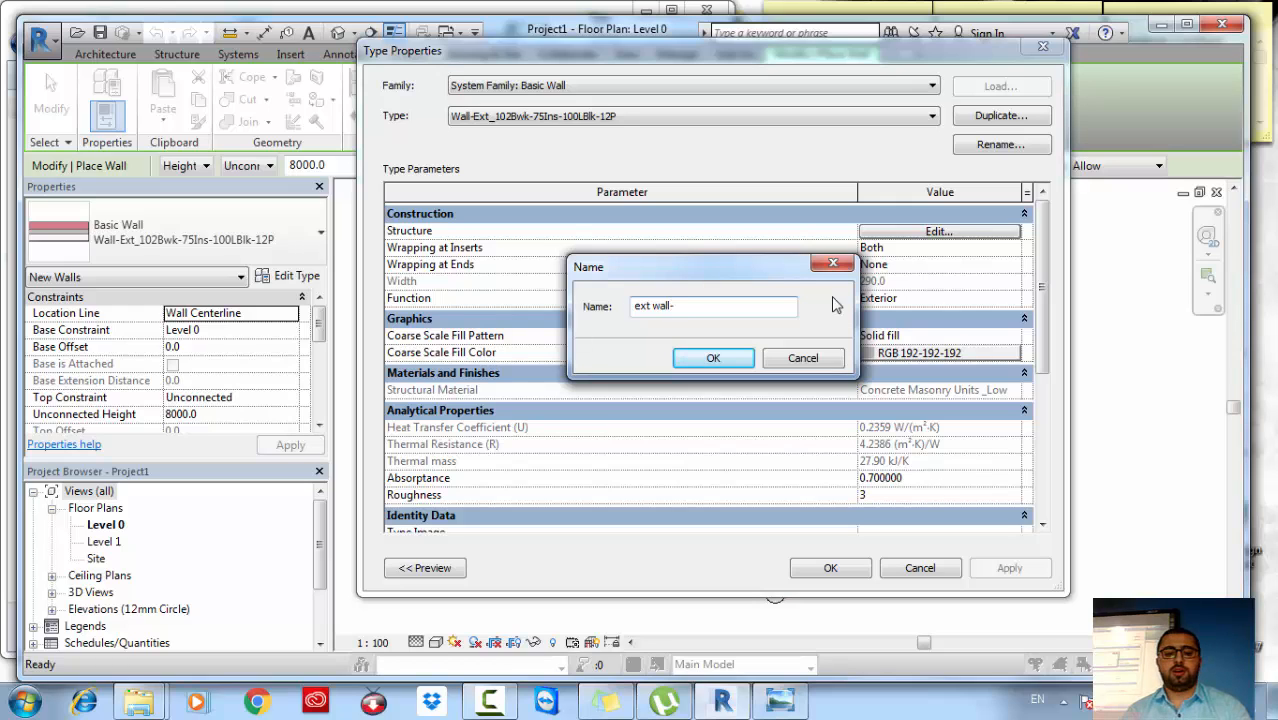
pyautogui.write('stone ')
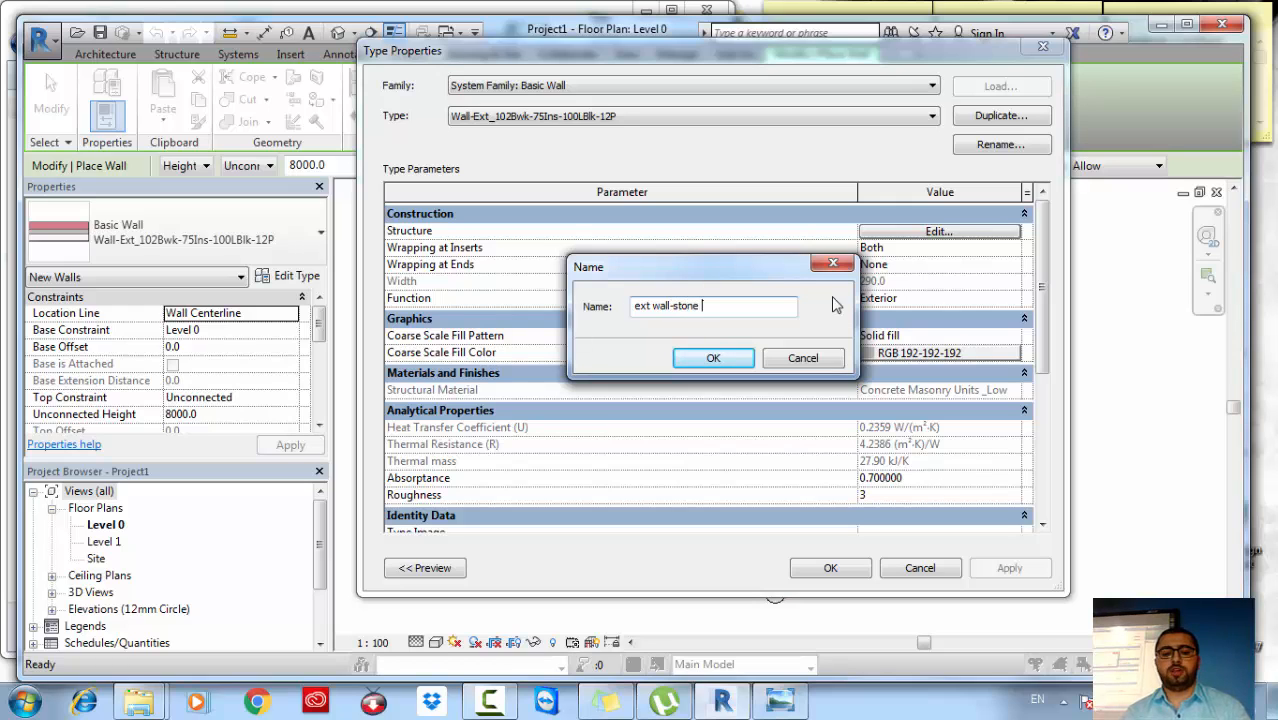
pyautogui.write('finished-')
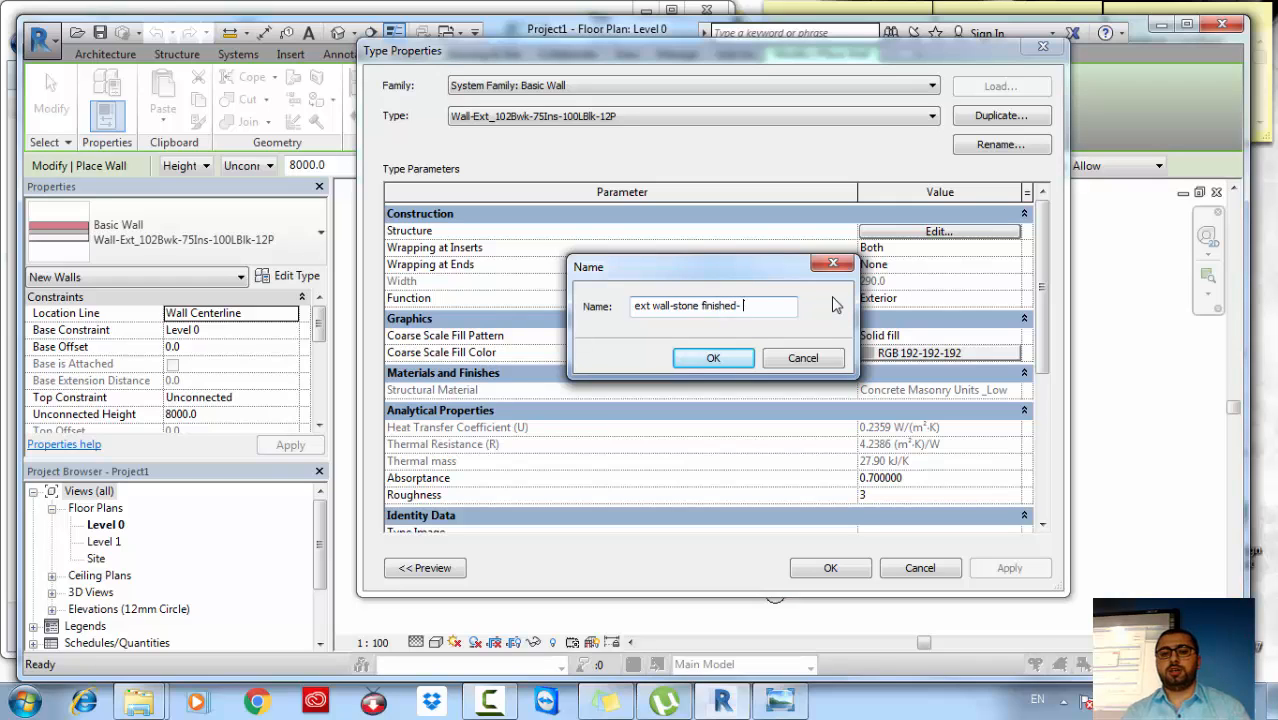
pyautogui.write(' 400')
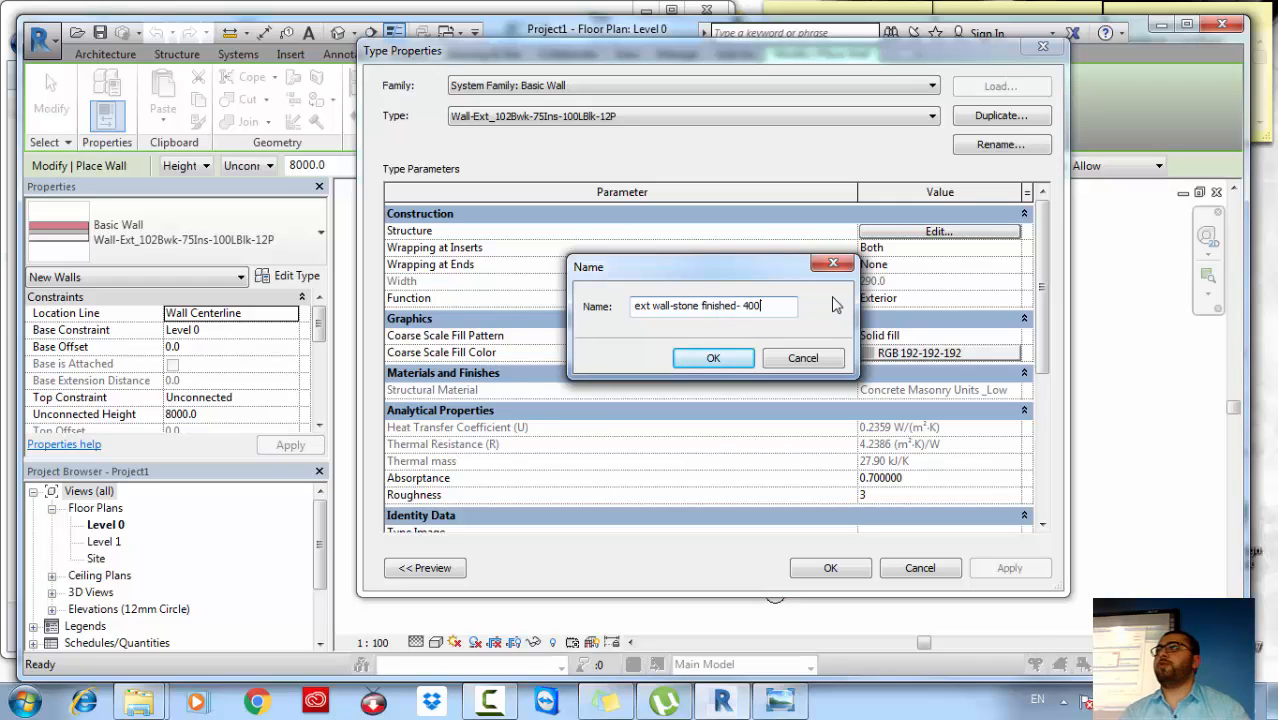
pyautogui.write(' mm')
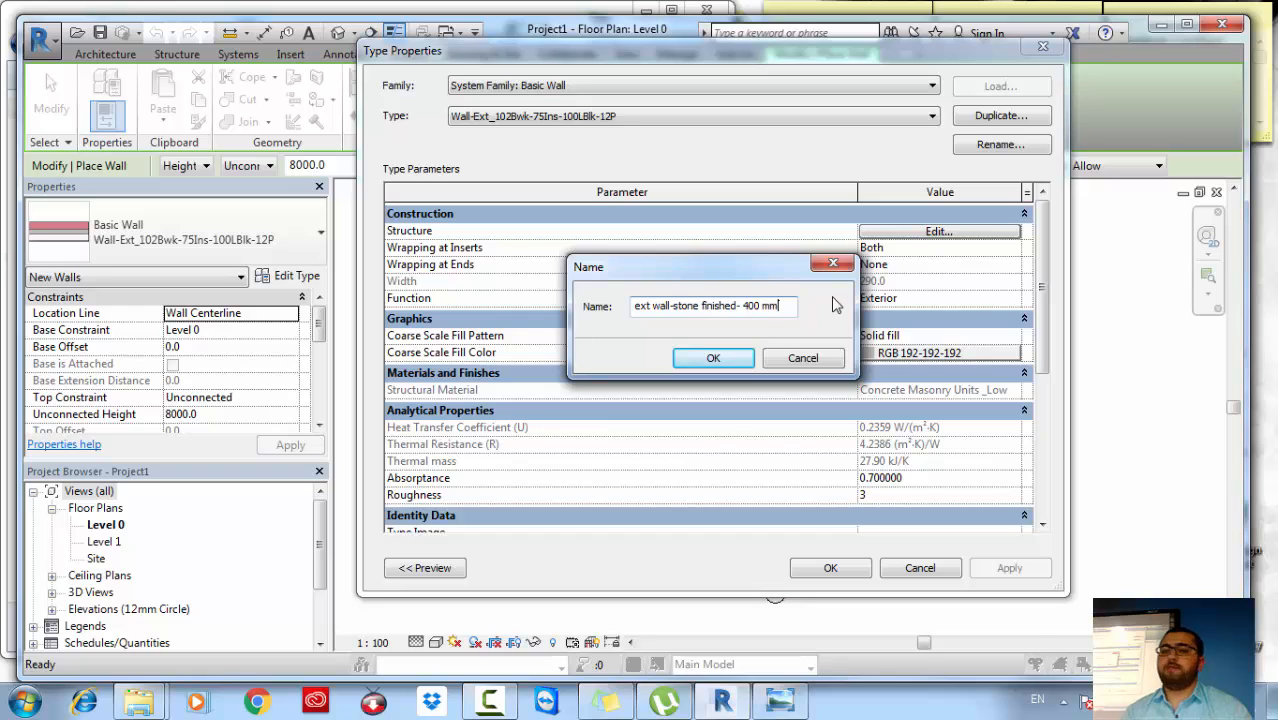
pyautogui.press('Return')
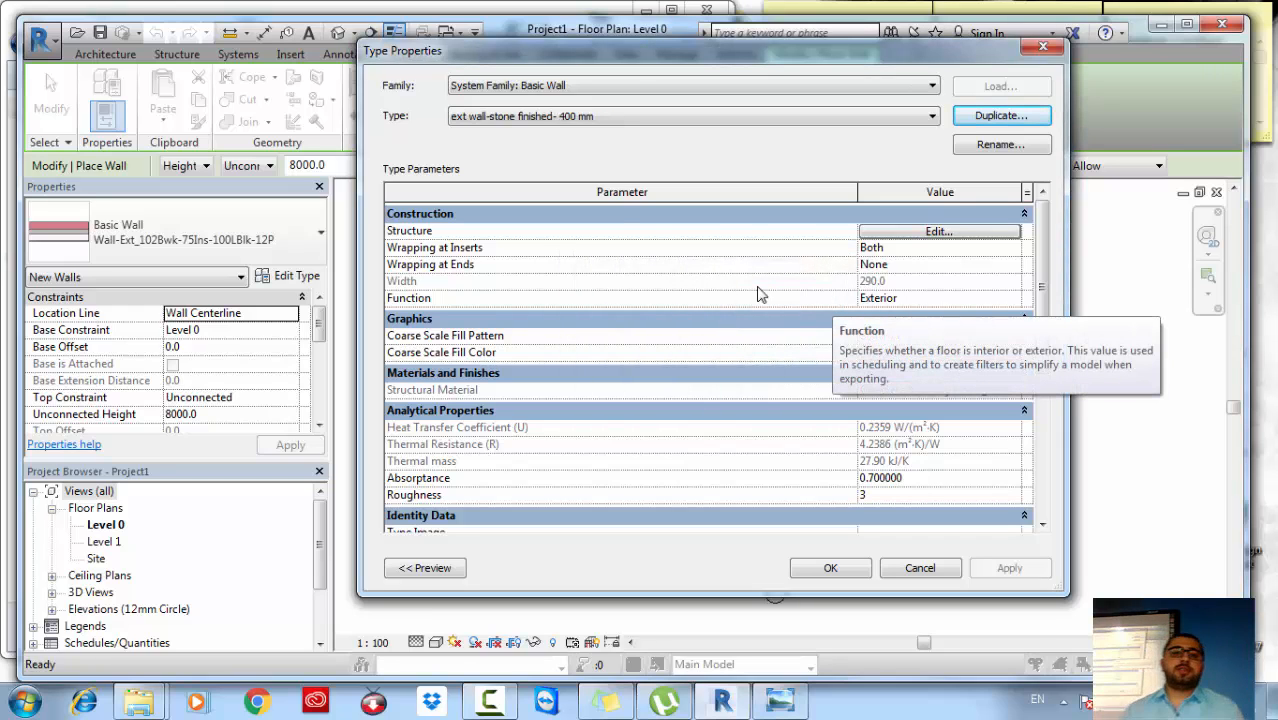
# Step: Open the new wall type's layer structure and the Brick, Common material of its exterior Finish 1 layer
pyautogui.click(930, 233)
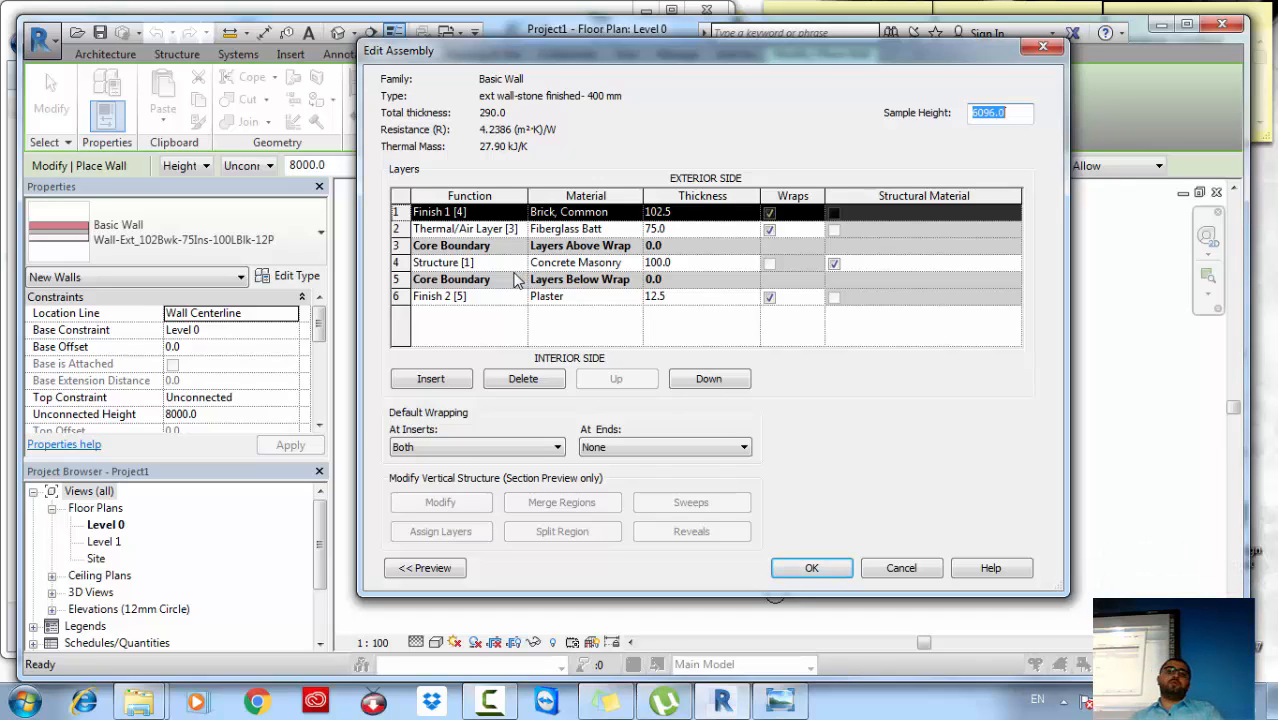
pyautogui.click(638, 214)
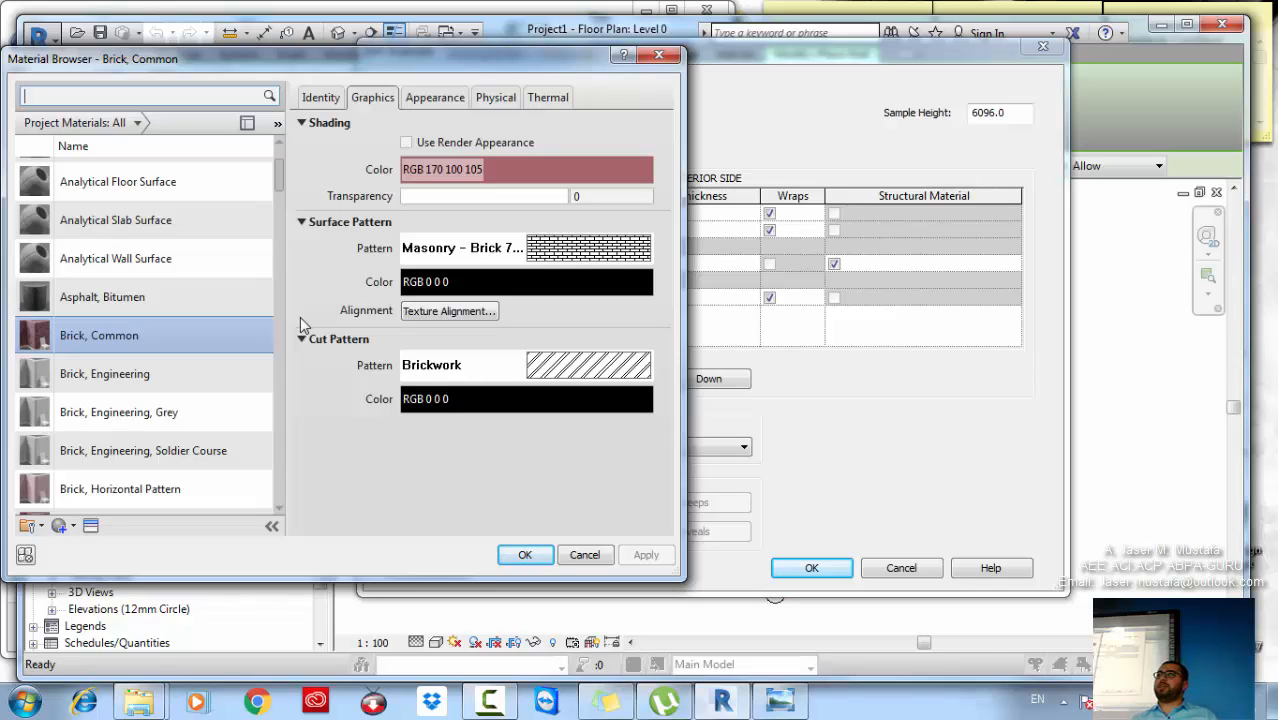
# Step: Examine the drafting fill patterns available for the Brick, Common material's cut pattern, leaving the Brickwork pattern assigned
pyautogui.click(560, 370)
pyautogui.moveTo(578, 128); pyautogui.dragTo(923, 134)
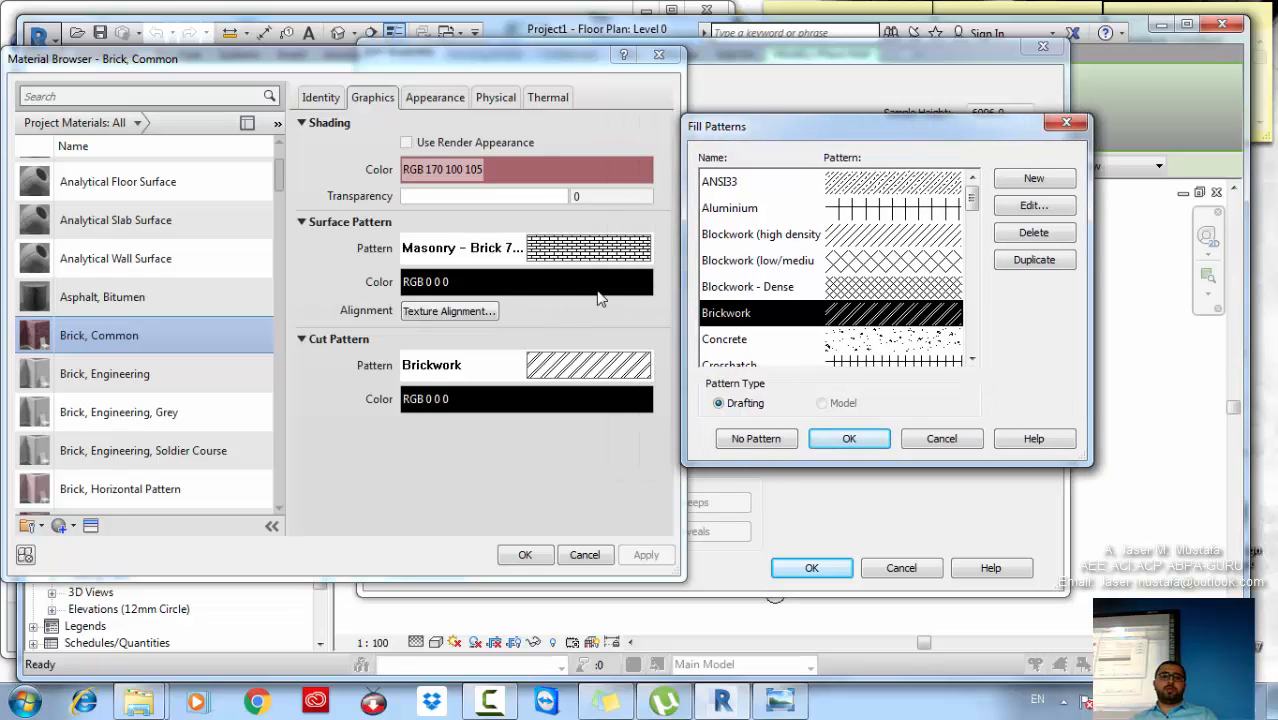
pyautogui.click(877, 262)
pyautogui.scroll(-10, 890, 262)
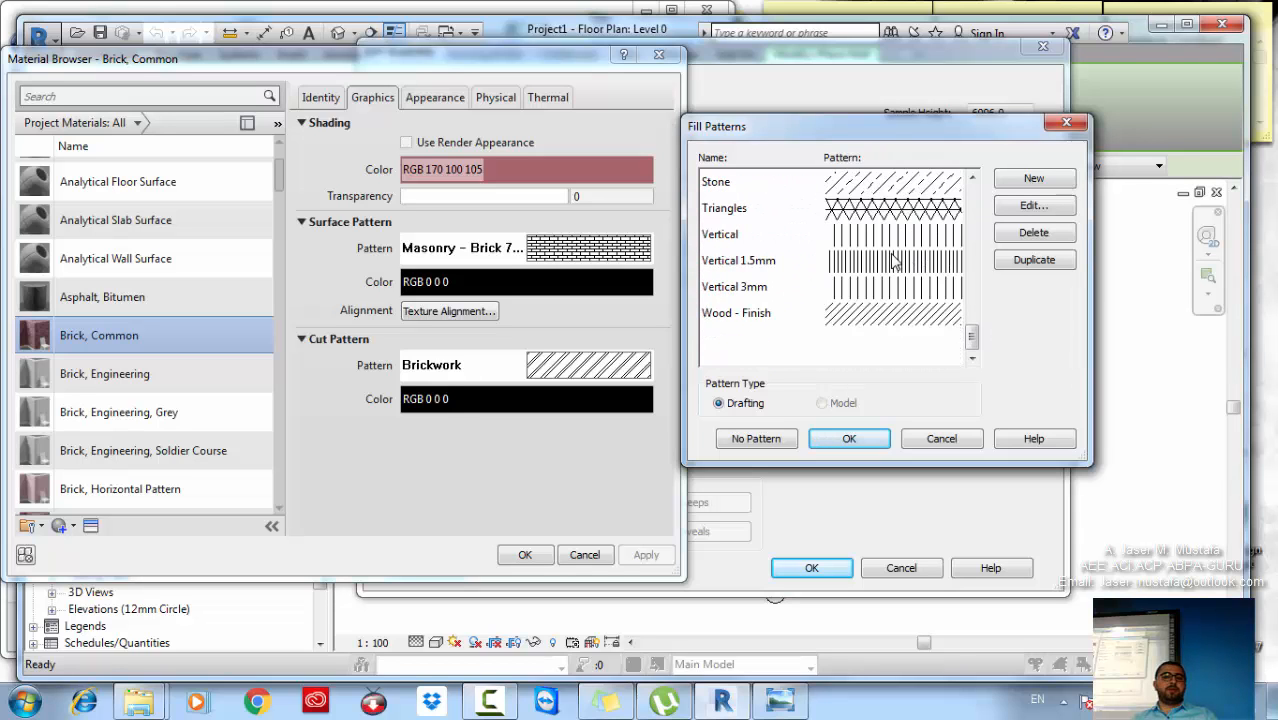
pyautogui.scroll(10, 895, 262)
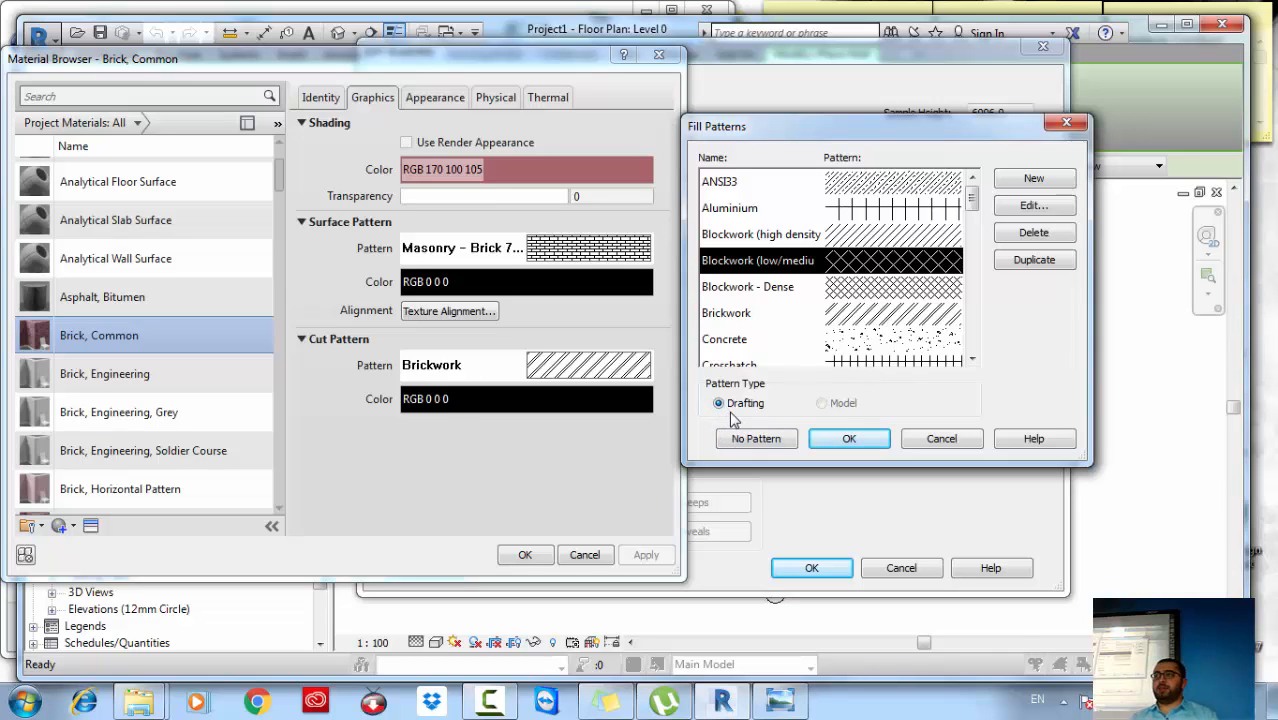
pyautogui.click(941, 440)
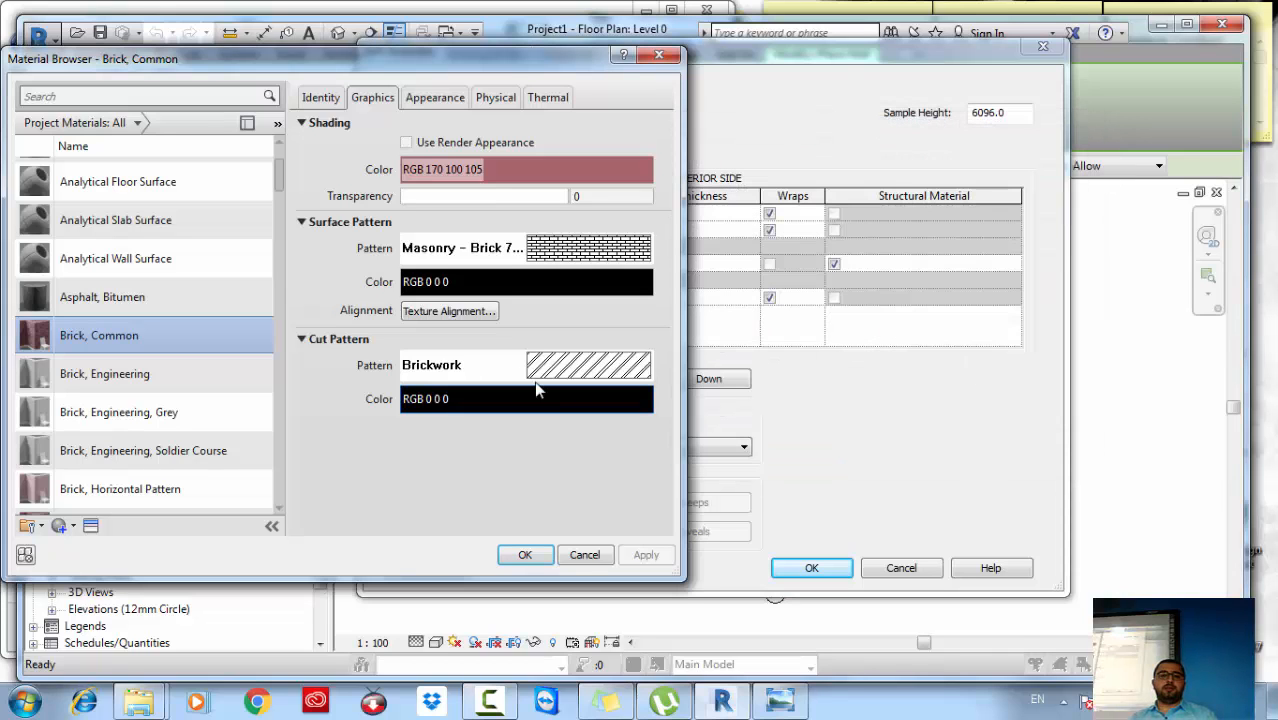
# Step: Create a simple parallel-line model pattern named "patter 01" with a 0° line angle among the Brick, Common surface patterns
pyautogui.click(488, 250)
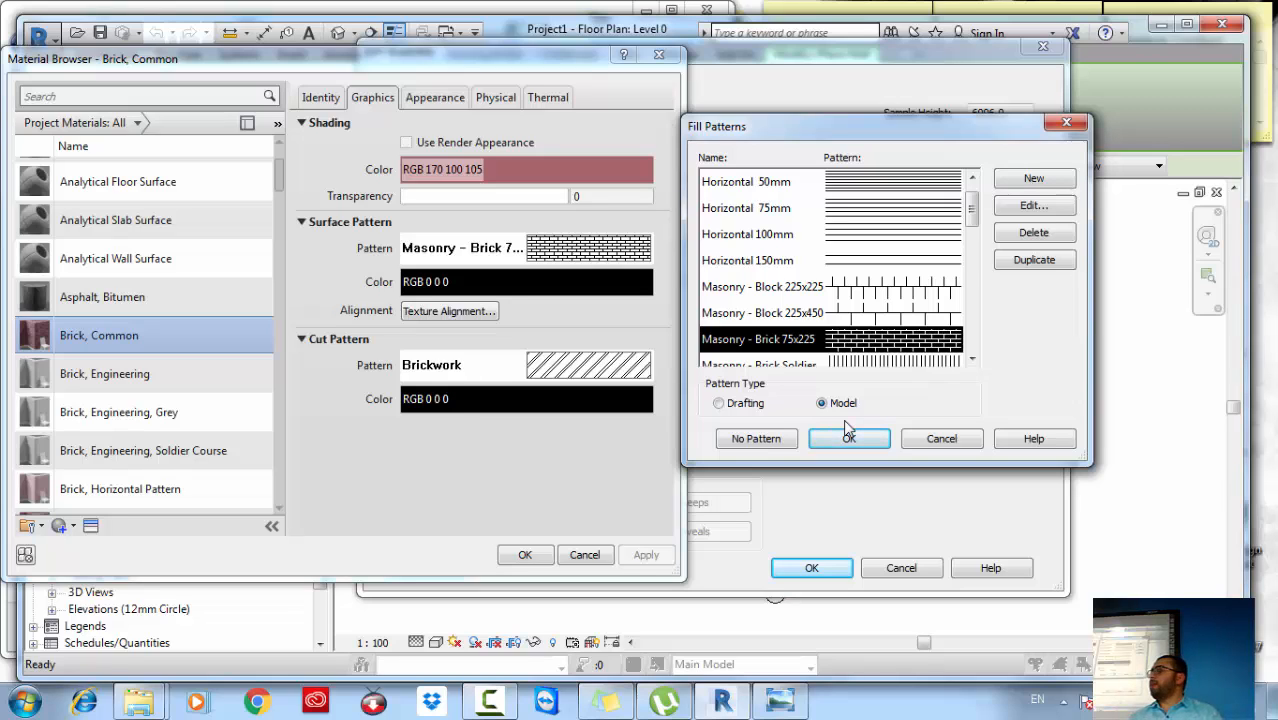
pyautogui.click(870, 312)
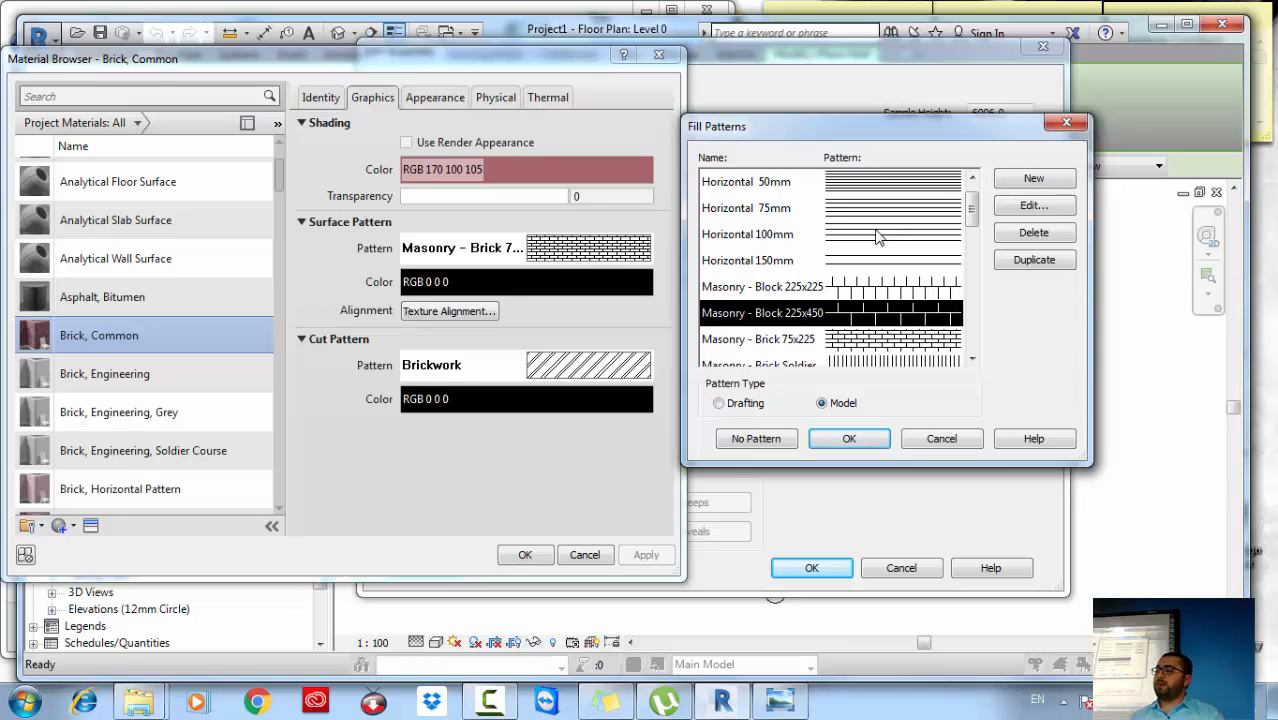
pyautogui.click(1046, 189)
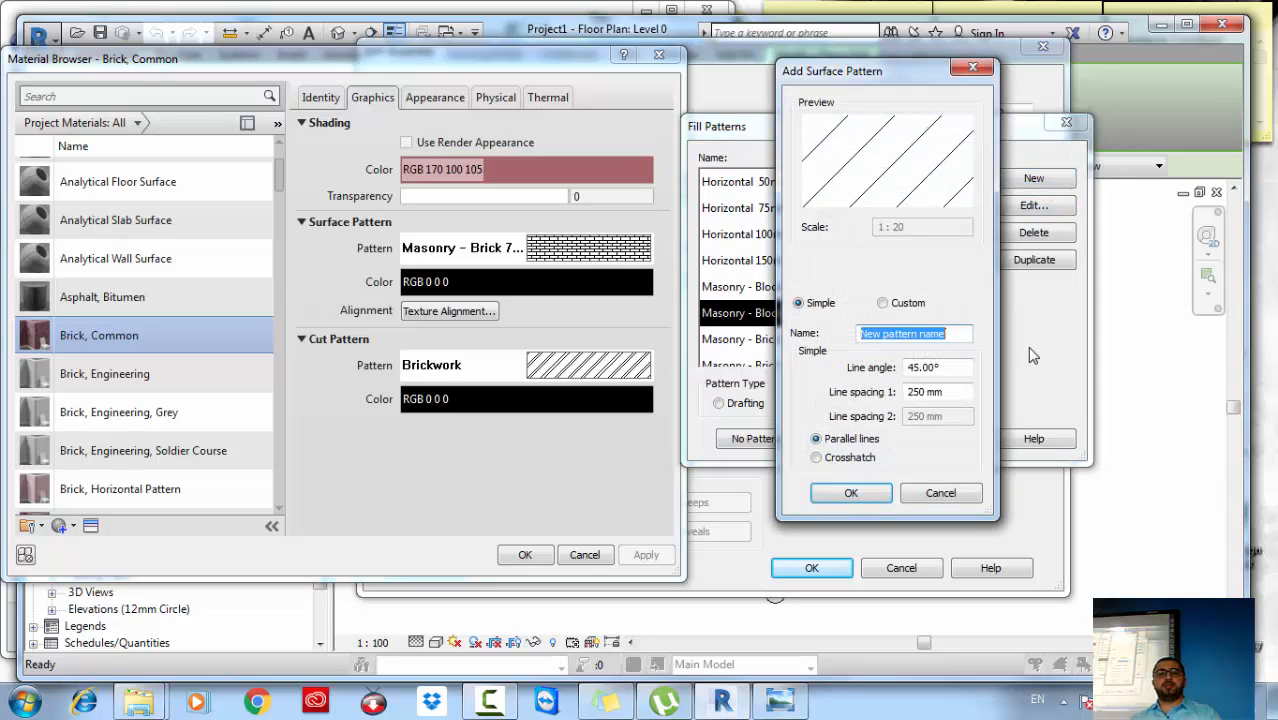
pyautogui.moveTo(867, 75); pyautogui.dragTo(240, 98)
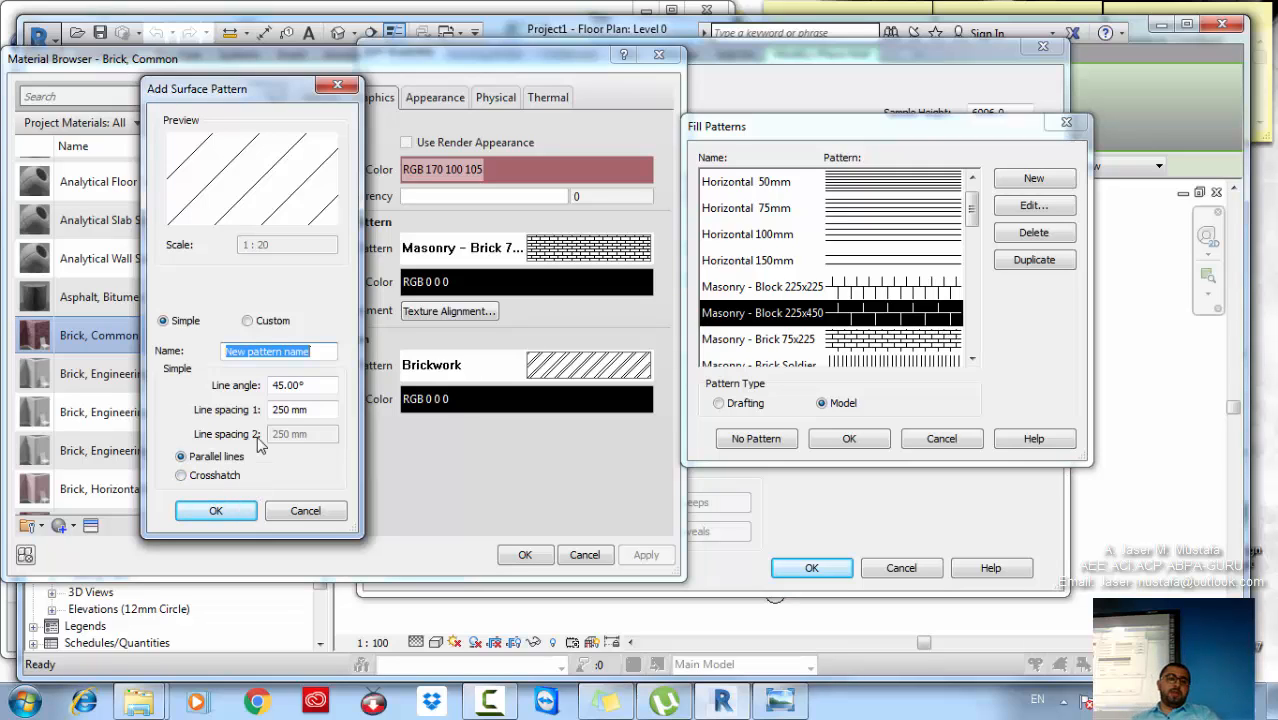
pyautogui.moveTo(314, 385); pyautogui.dragTo(200, 386)
pyautogui.moveTo(329, 352); pyautogui.dragTo(151, 359)
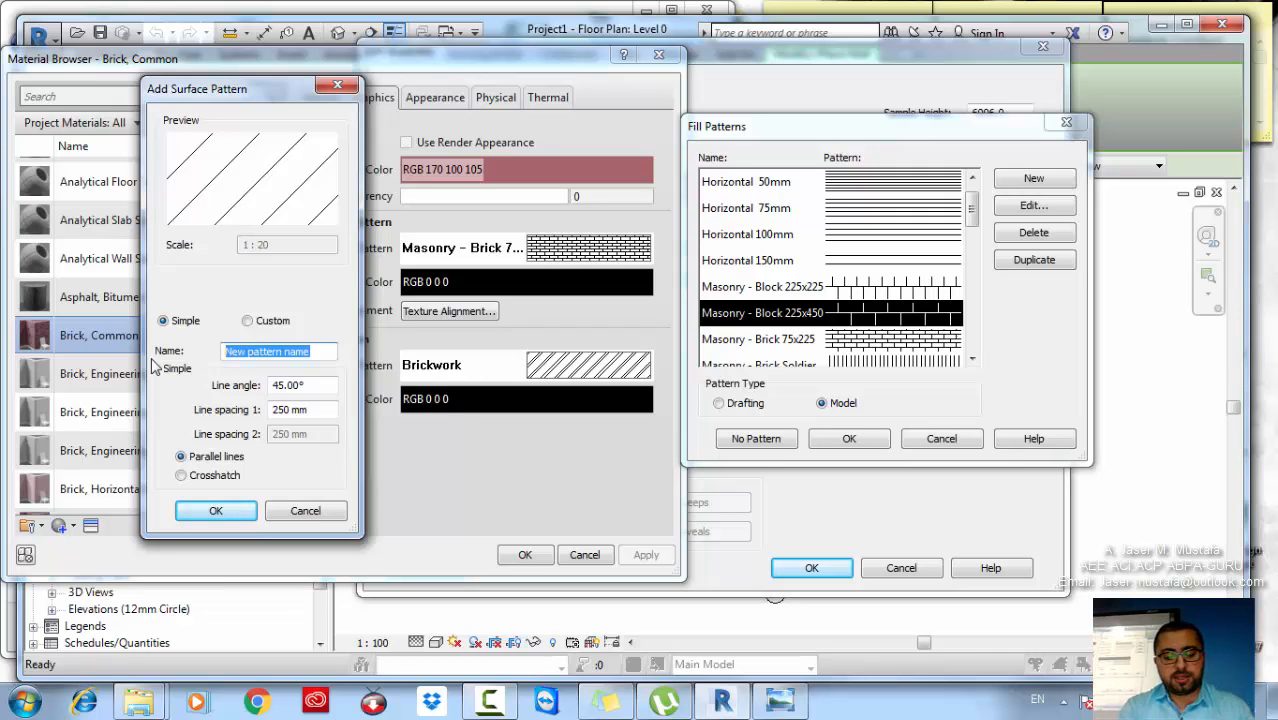
pyautogui.write('patter ')
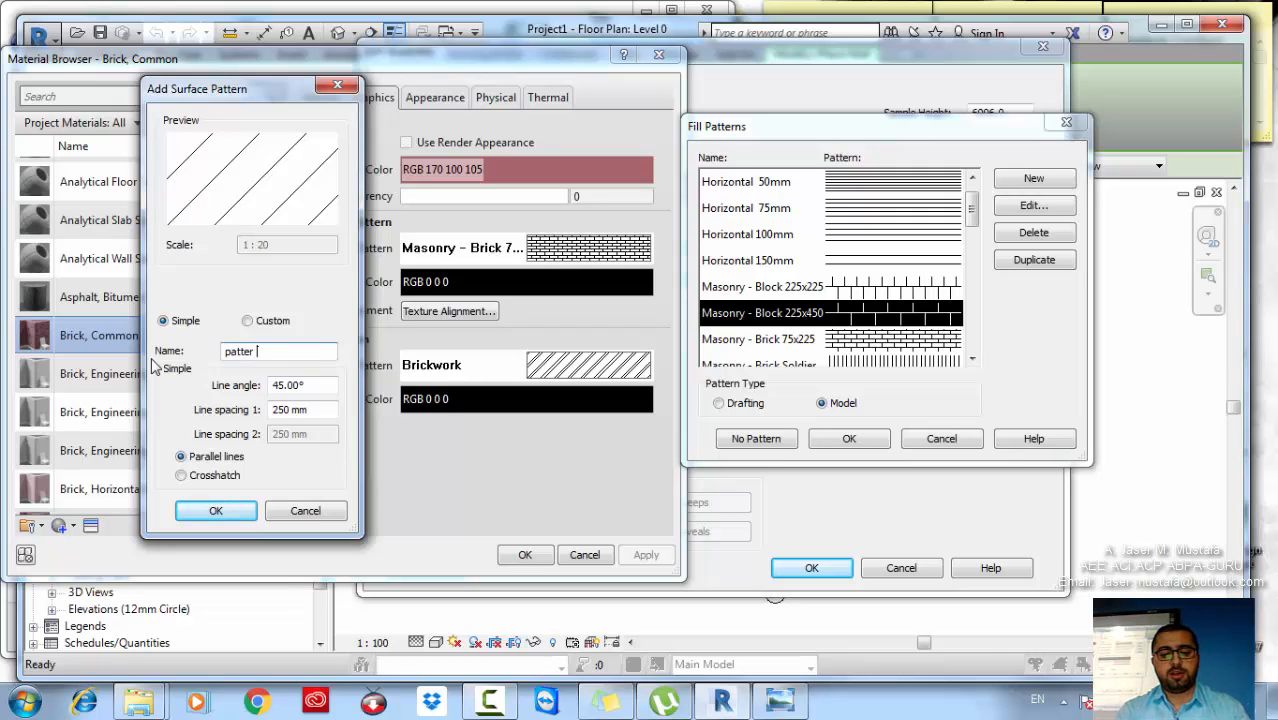
pyautogui.write('01')
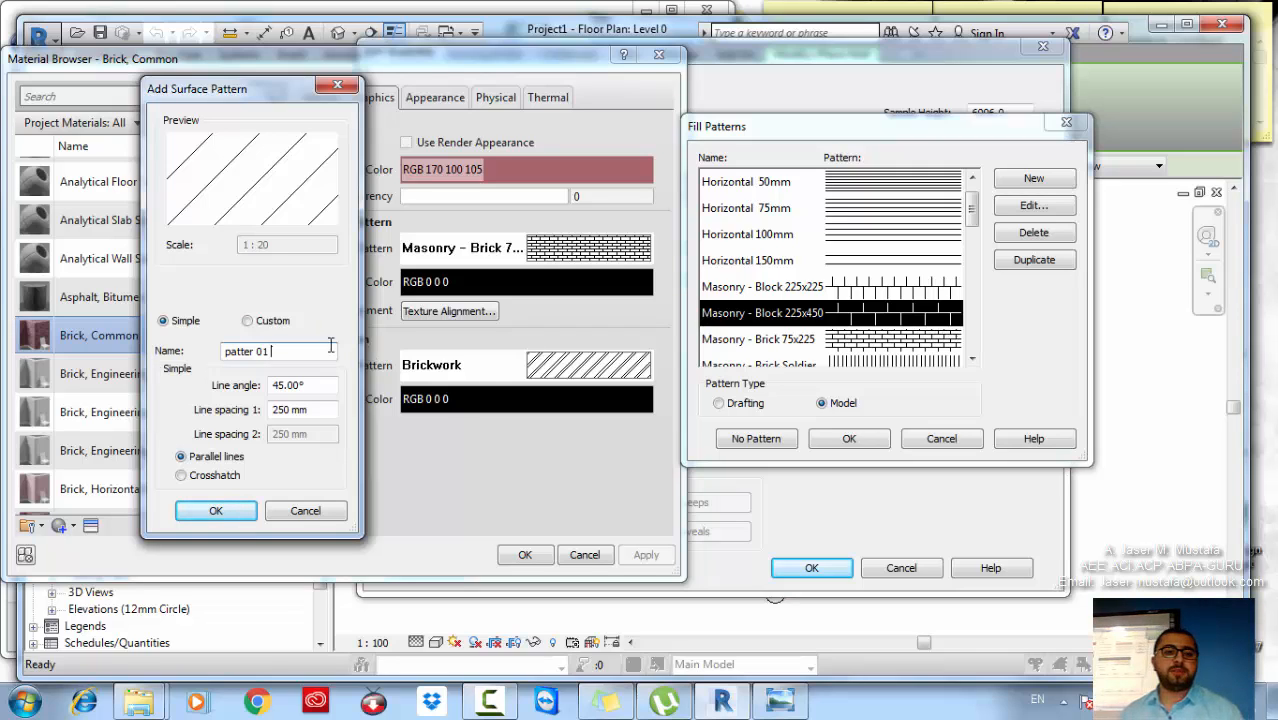
pyautogui.moveTo(315, 382); pyautogui.dragTo(234, 386)
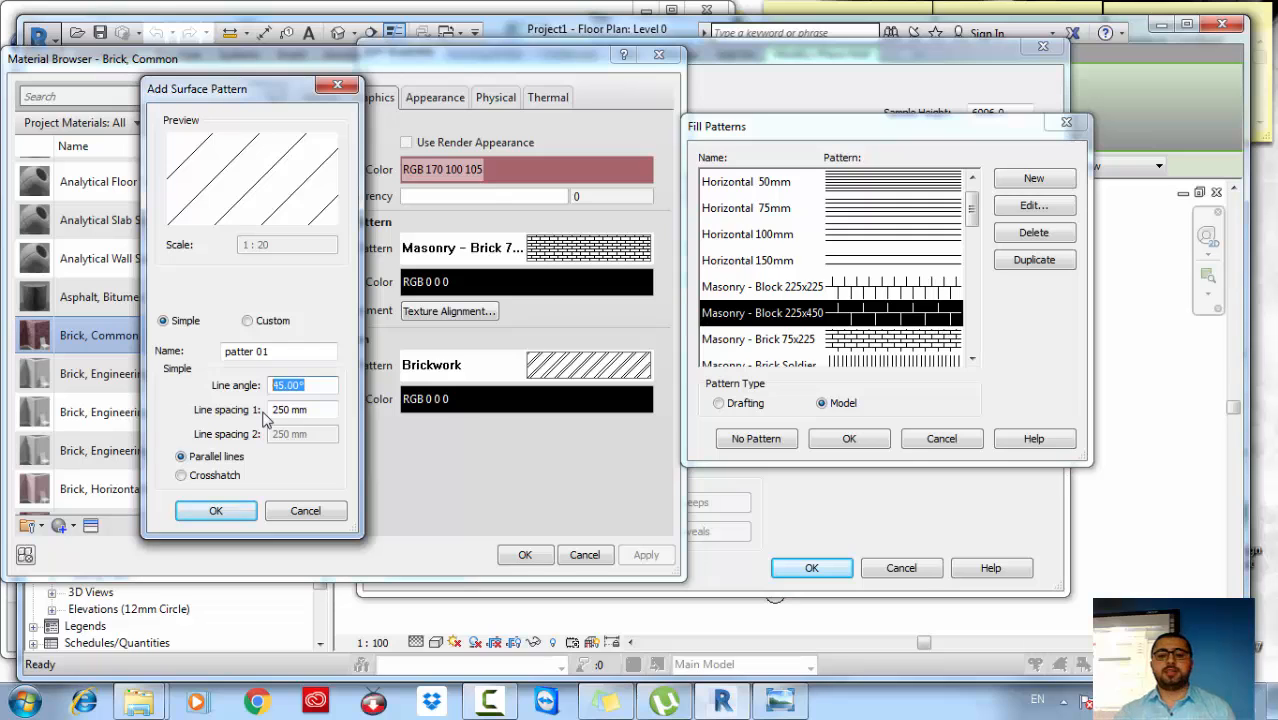
pyautogui.write('0')
pyautogui.press('Return')
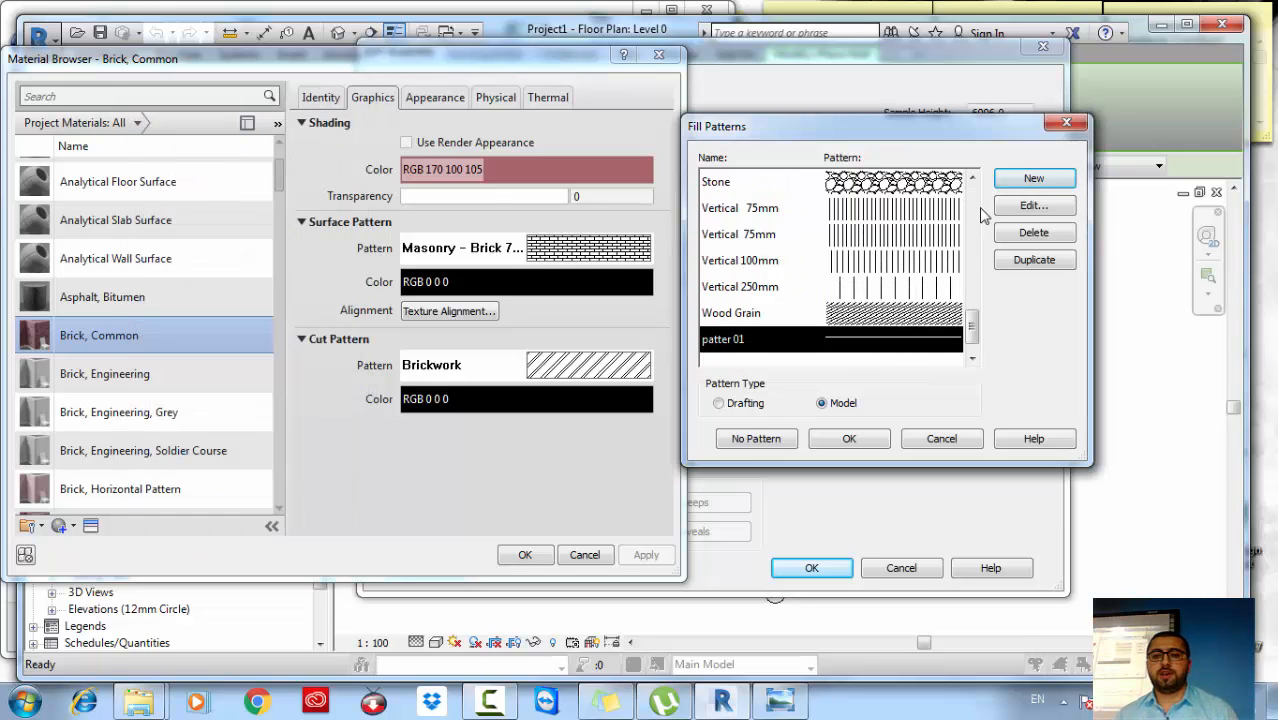
# Step: Start a new simple model pattern named "pattern 02" for the Brick, Common surface
pyautogui.click(1045, 178)
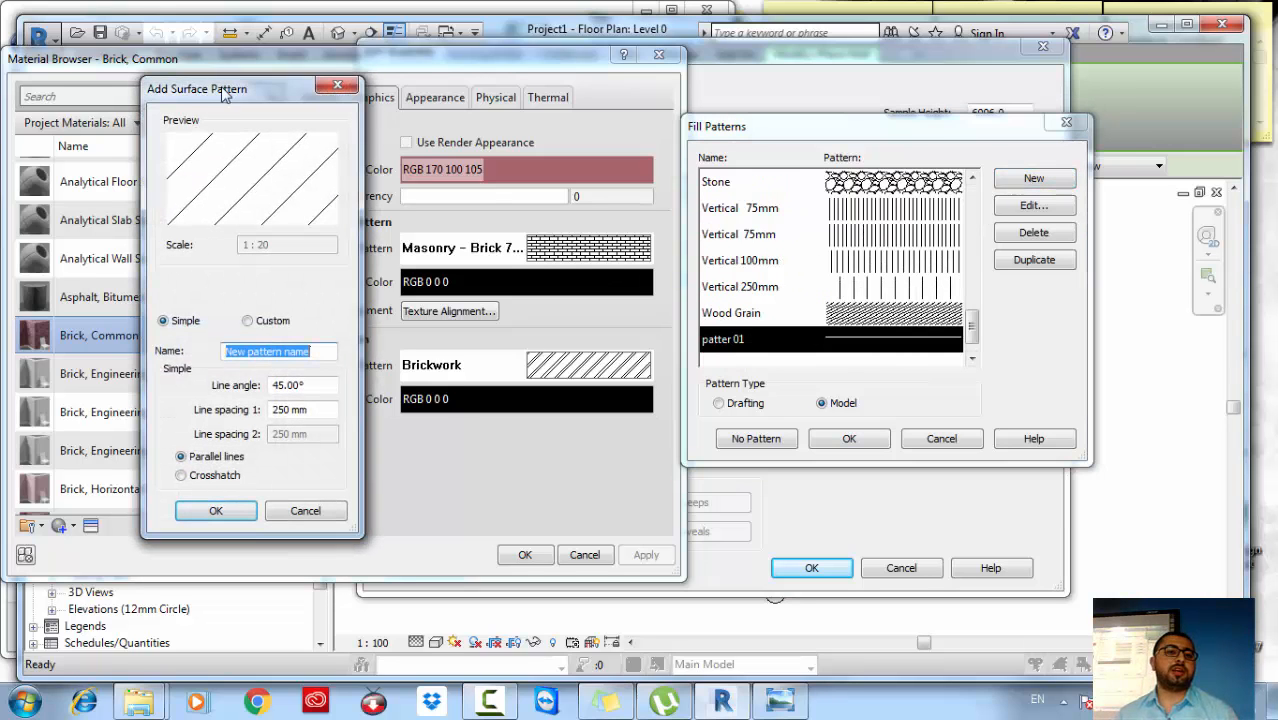
pyautogui.moveTo(222, 88); pyautogui.dragTo(172, 87)
pyautogui.write('patter')
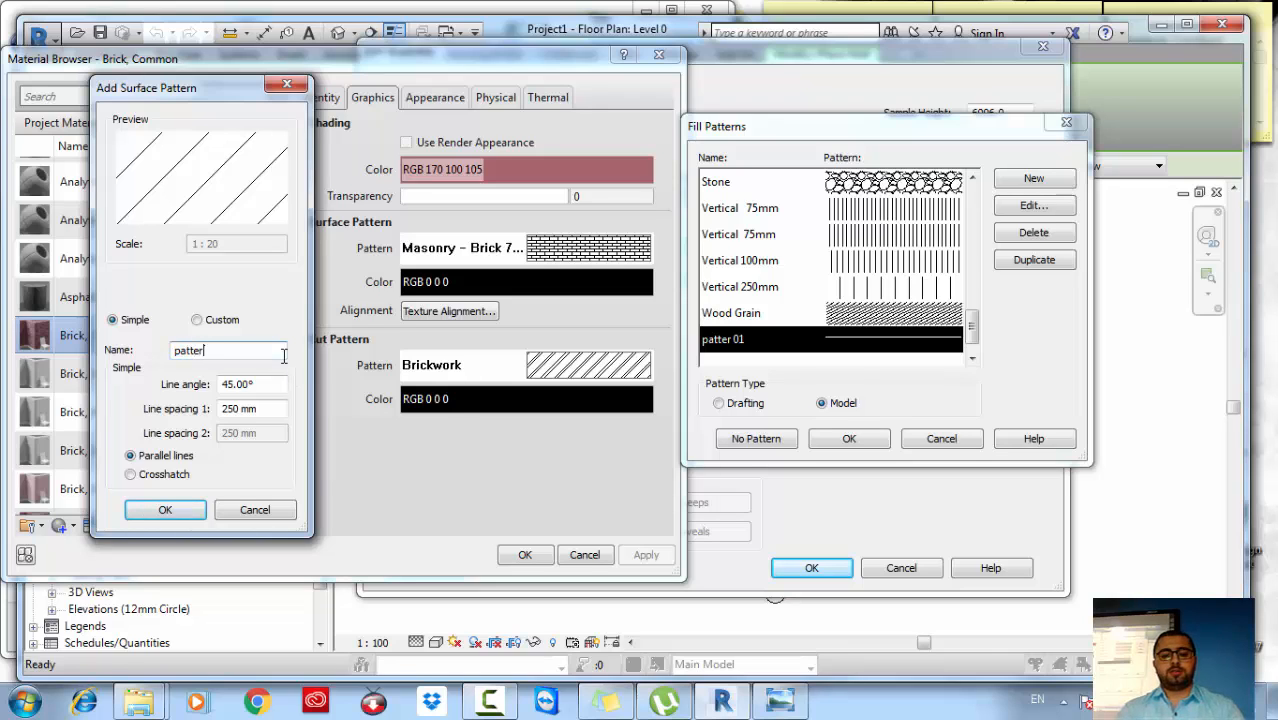
pyautogui.write('n 02')
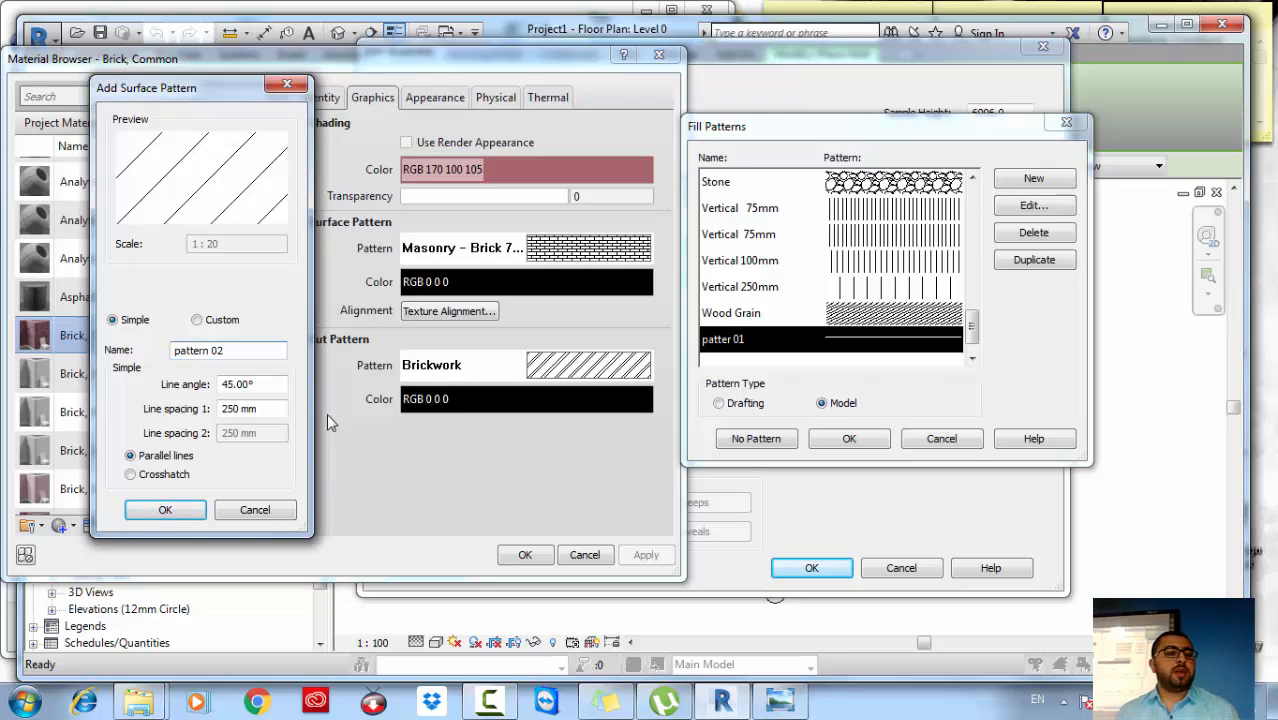
# Step: Preview pattern 02 with line angles of 0°, 90° and 135°
pyautogui.click(261, 388)
pyautogui.doubleClick(261, 388)
pyautogui.write('0')
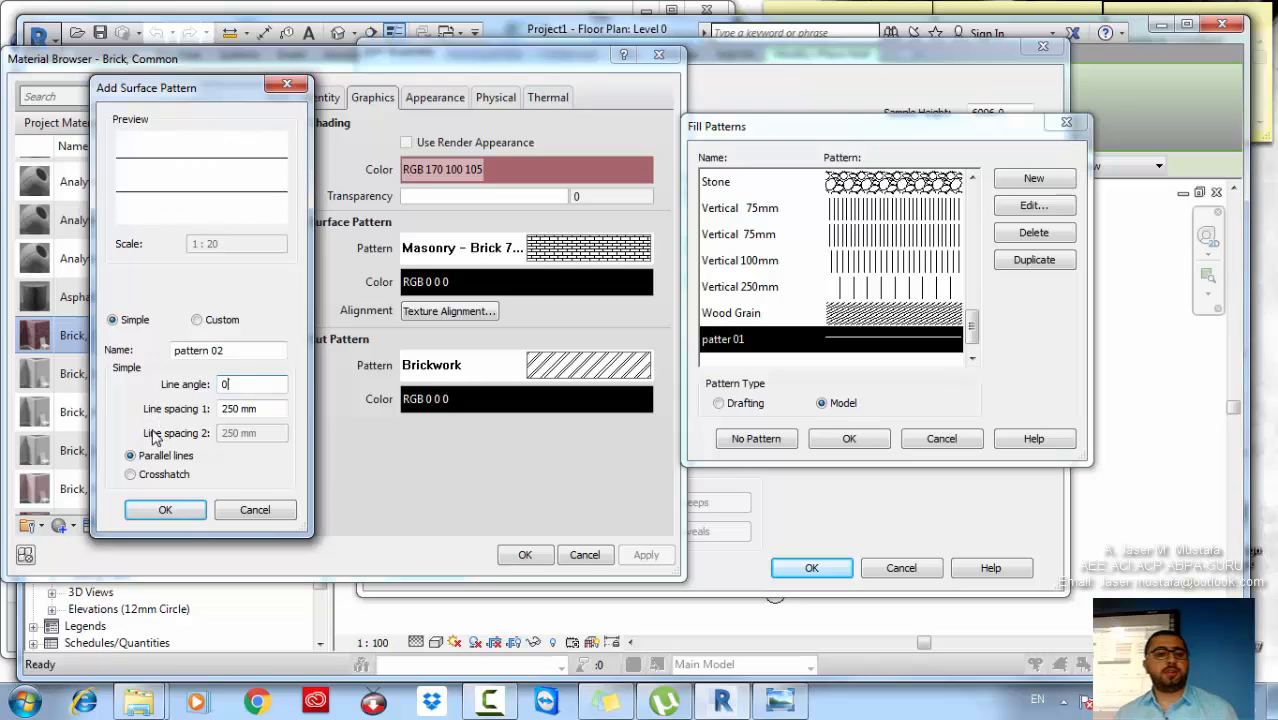
pyautogui.press('BackSpace')
pyautogui.write('90')
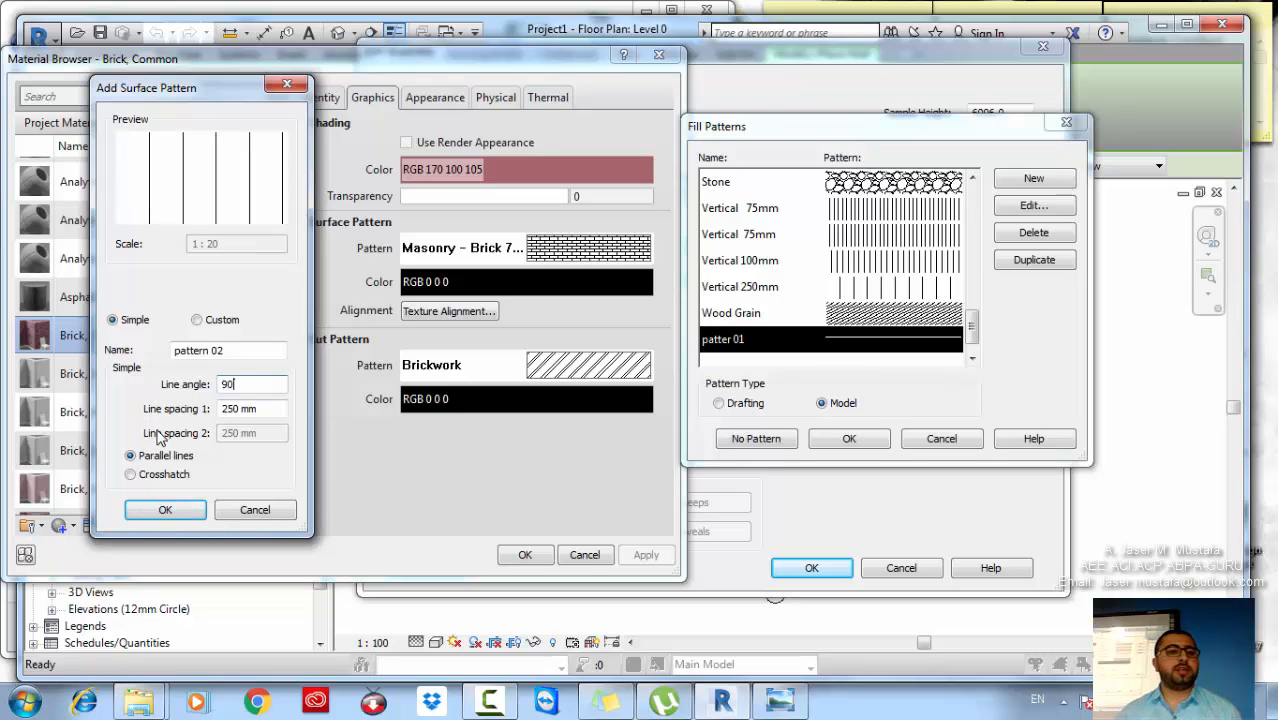
pyautogui.press('BackSpace')
pyautogui.press('BackSpace')
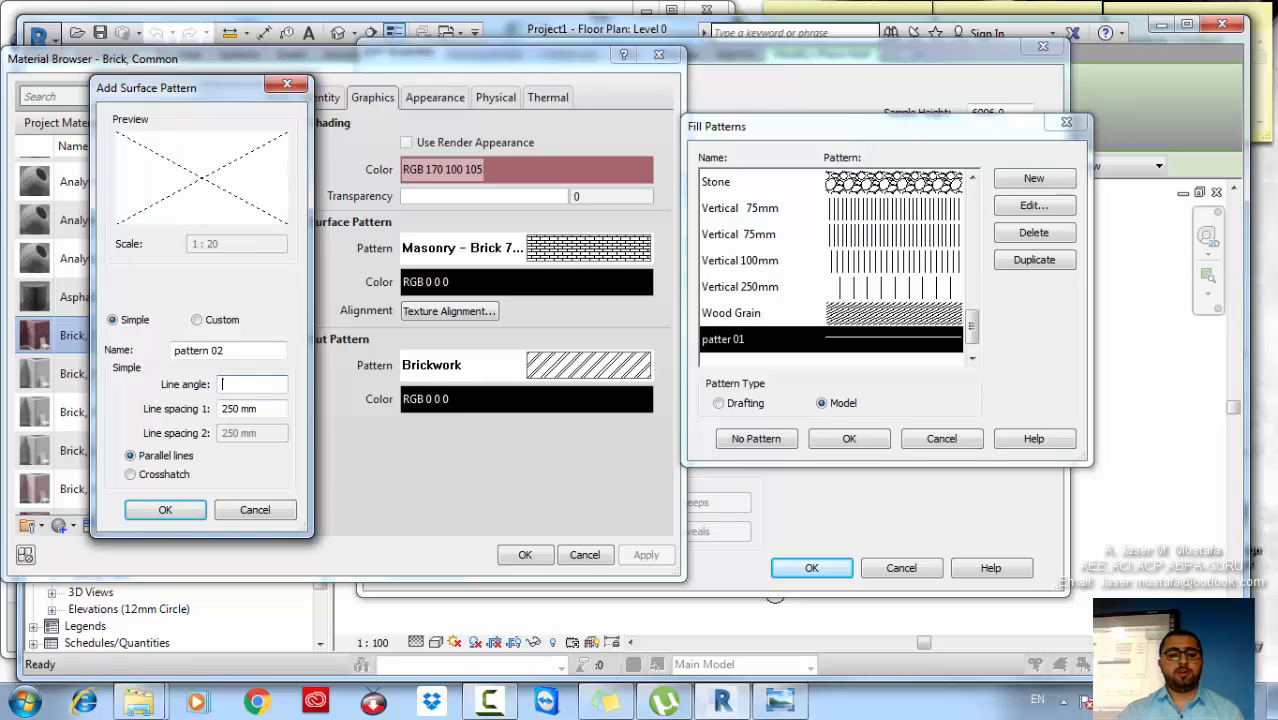
pyautogui.write('135')
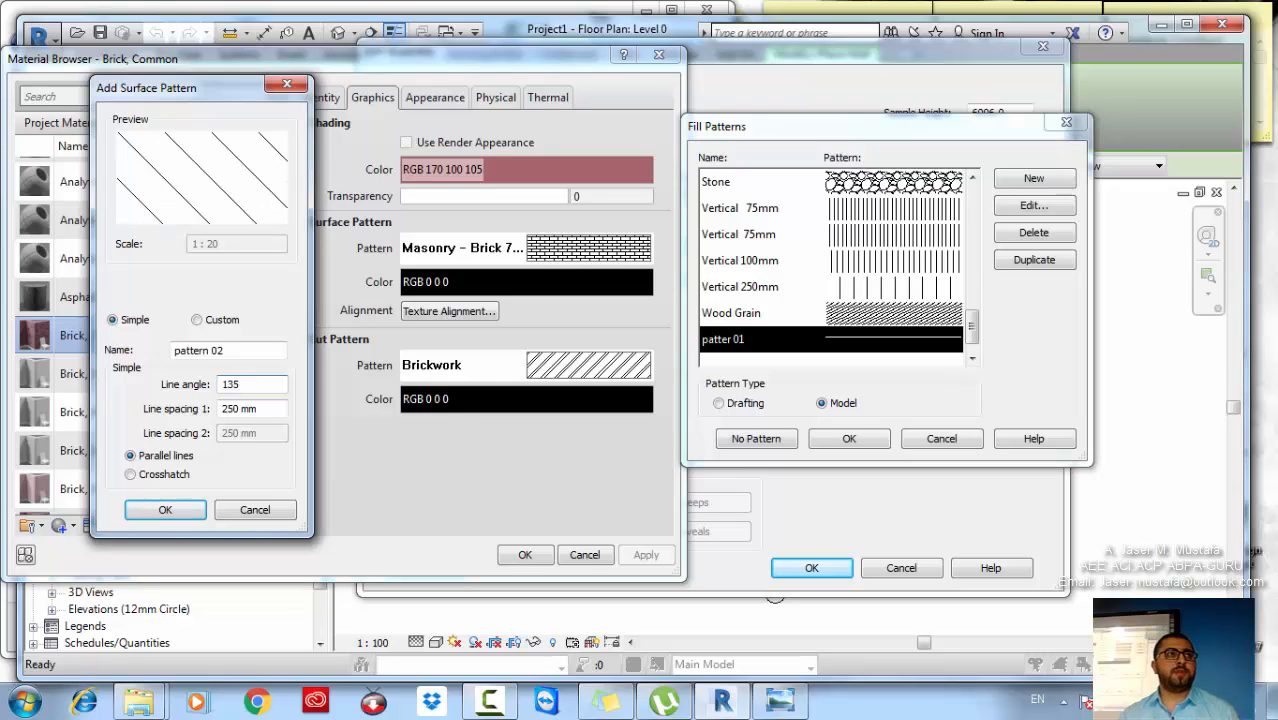
pyautogui.press('BackSpace')
pyautogui.press('BackSpace')
pyautogui.press('BackSpace')
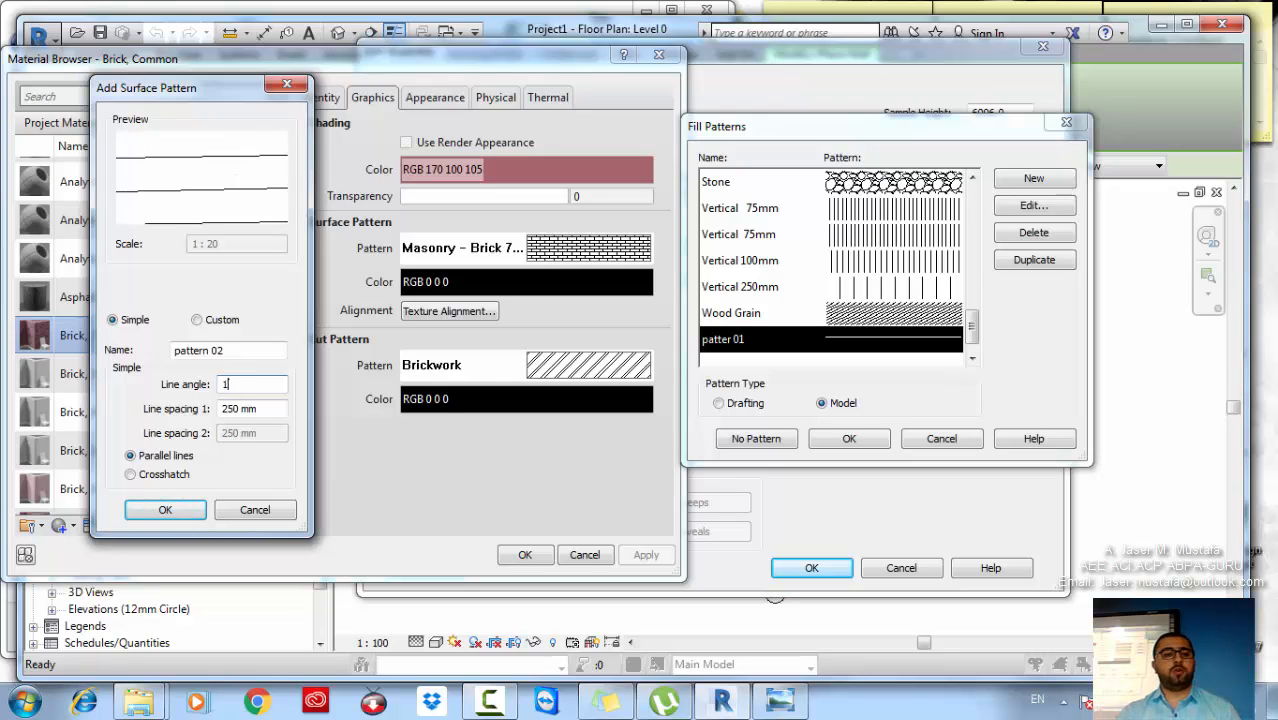
# Step: Set pattern 02's line angle to 45° and its line spacing to 300 mm, and add it to the fill patterns
pyautogui.write('45')
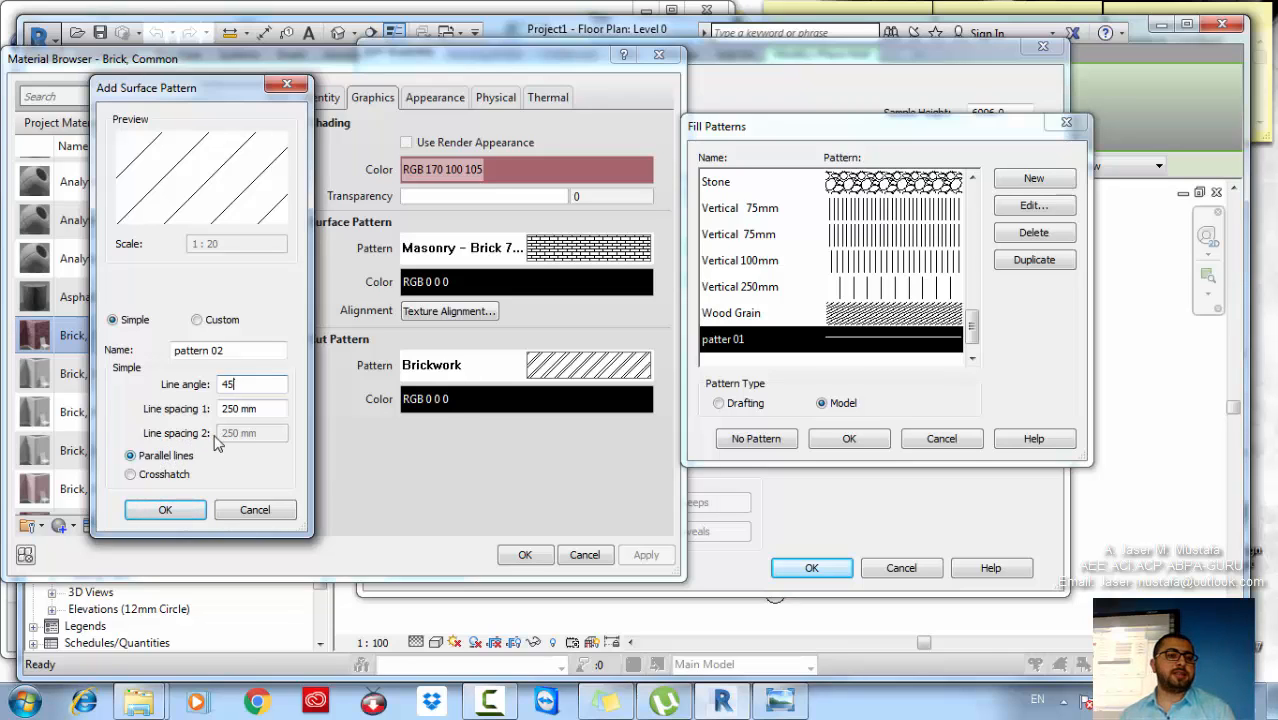
pyautogui.moveTo(271, 410); pyautogui.dragTo(162, 422)
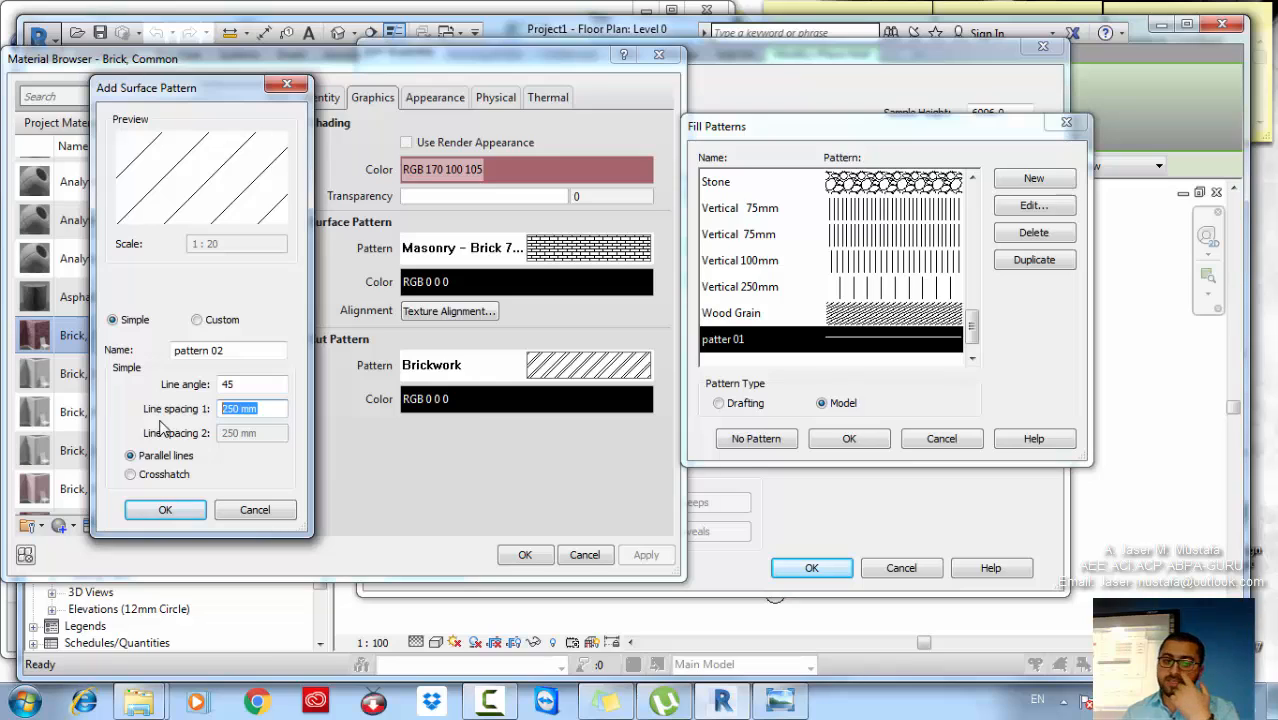
pyautogui.write('300')
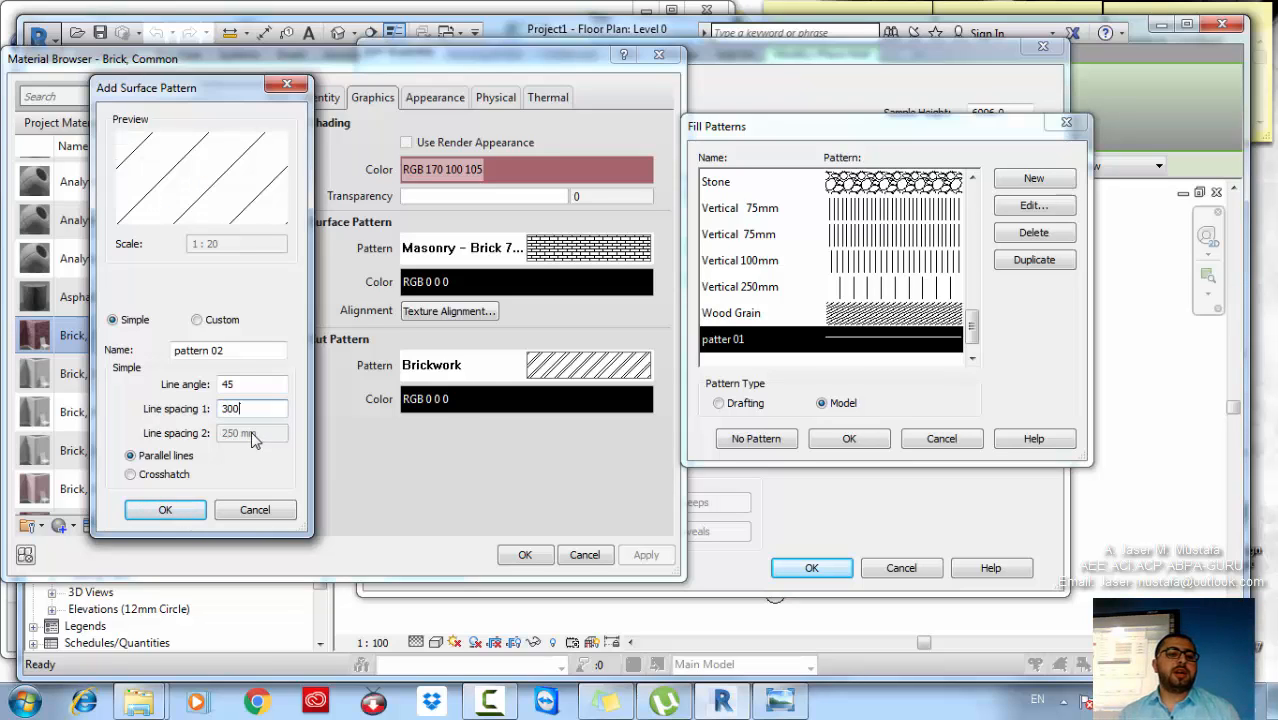
pyautogui.click(187, 517)
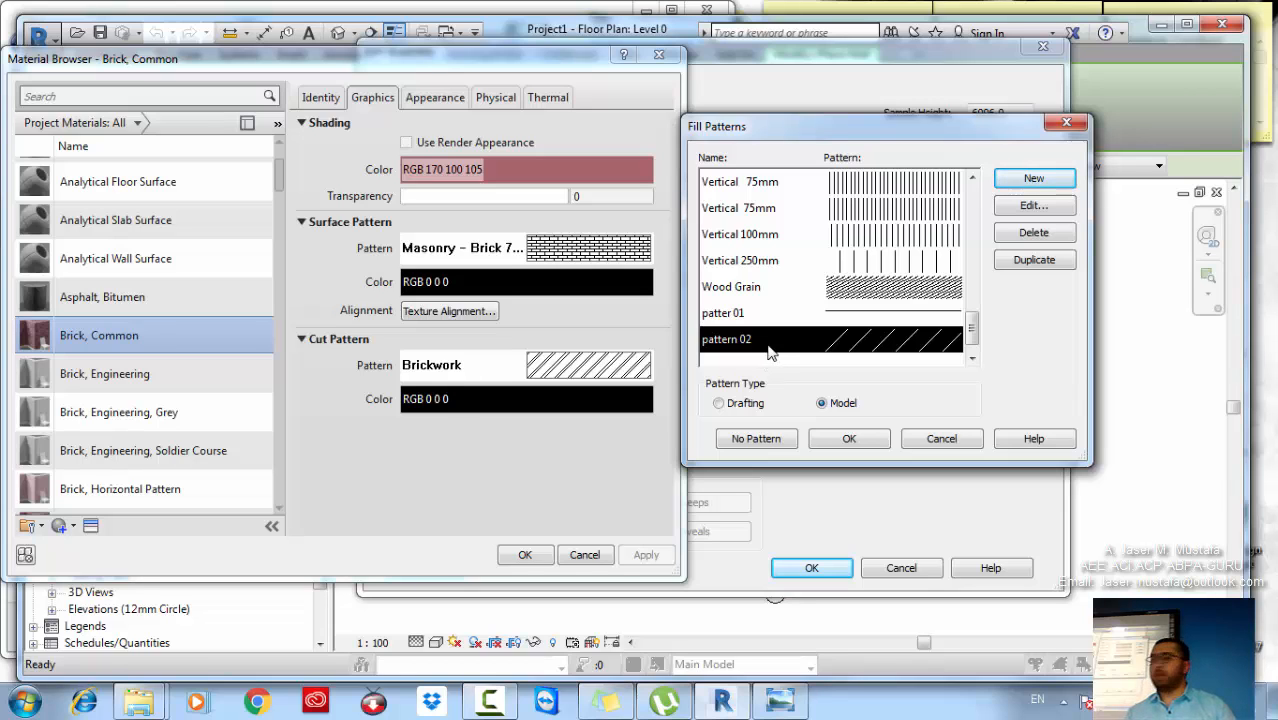
# Step: Create a simple crosshatch model pattern named "pattern 03", keeping the 45° line angle and 250 mm for both line spacings
pyautogui.click(1030, 180)
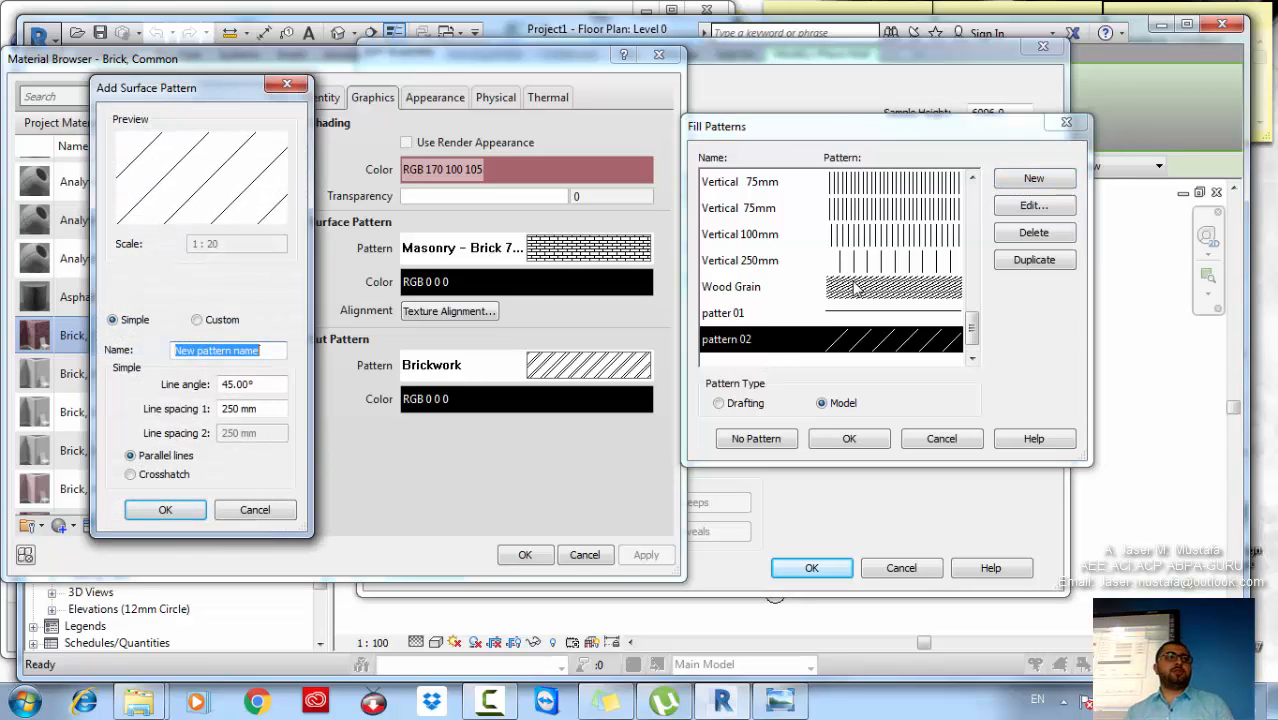
pyautogui.write('pat')
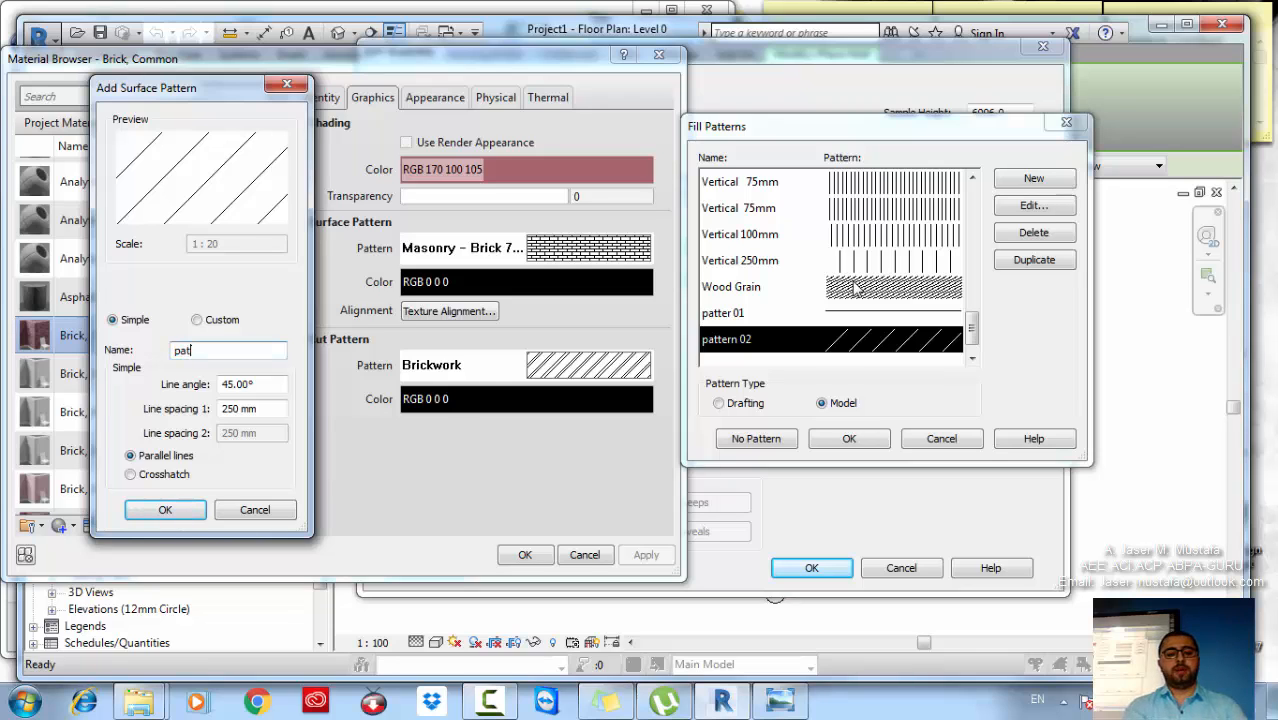
pyautogui.write('tern 03')
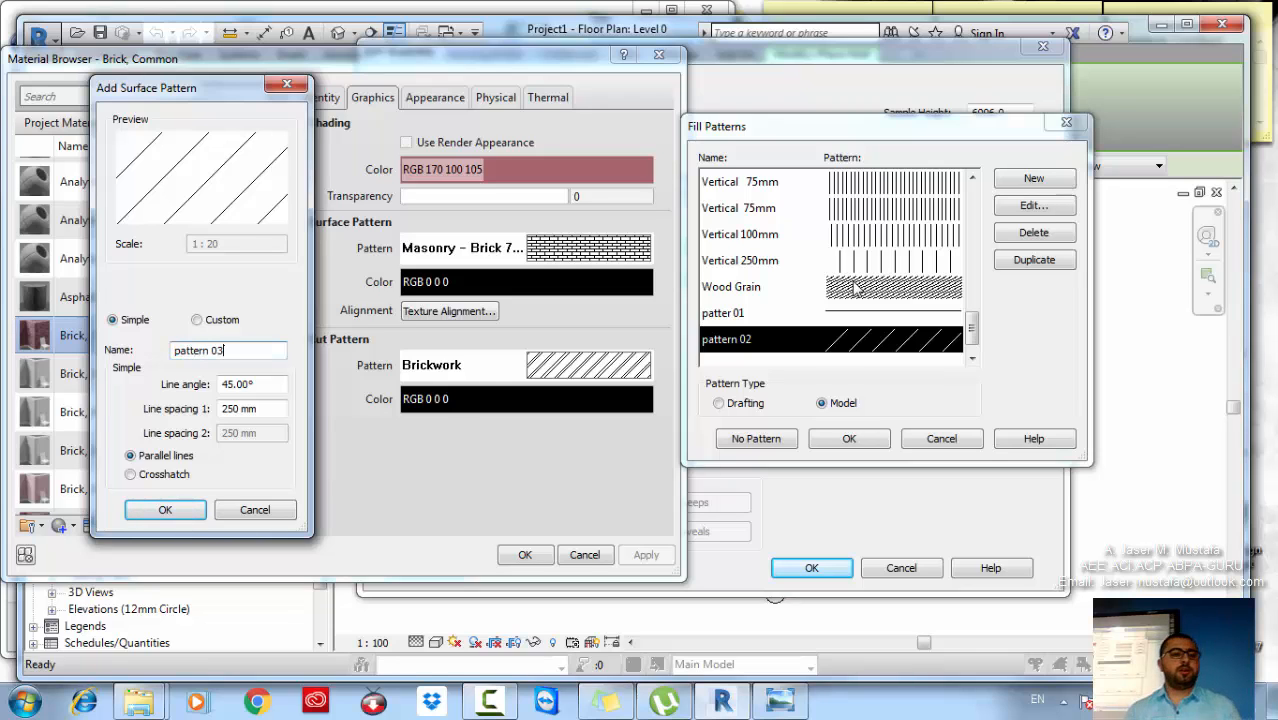
pyautogui.click(151, 474)
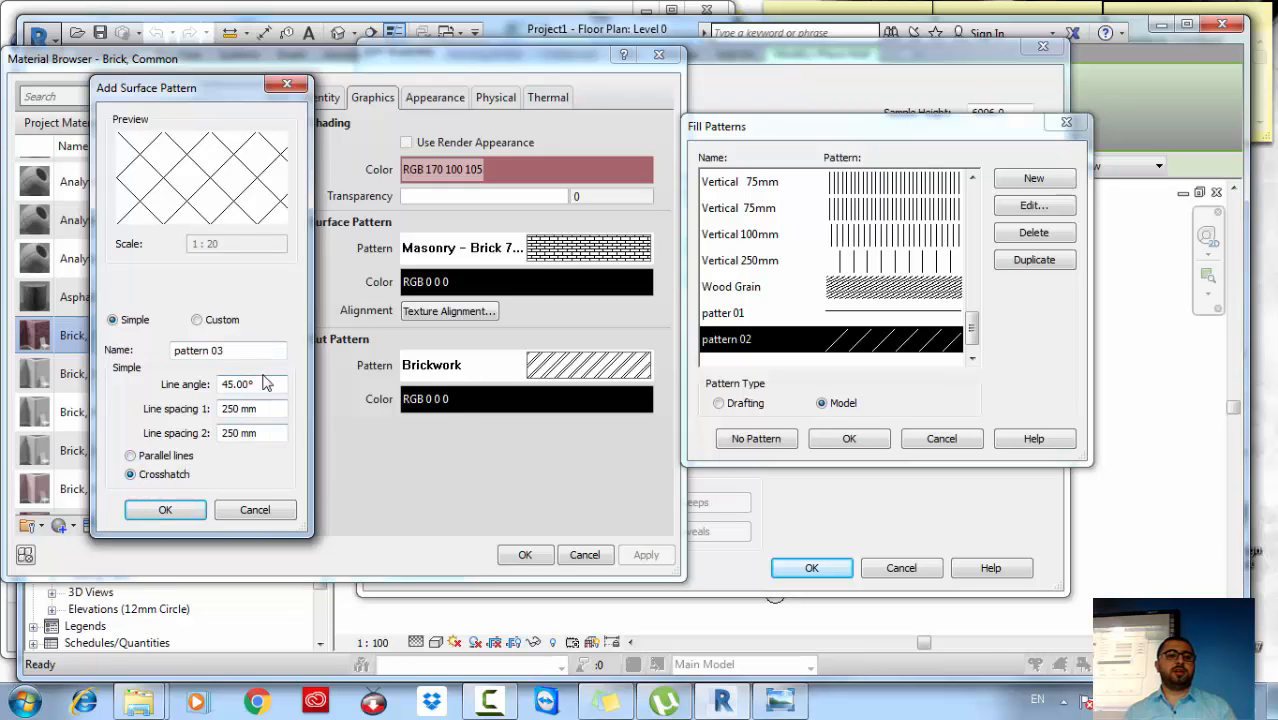
pyautogui.moveTo(269, 384); pyautogui.dragTo(82, 416)
pyautogui.press('Tab')
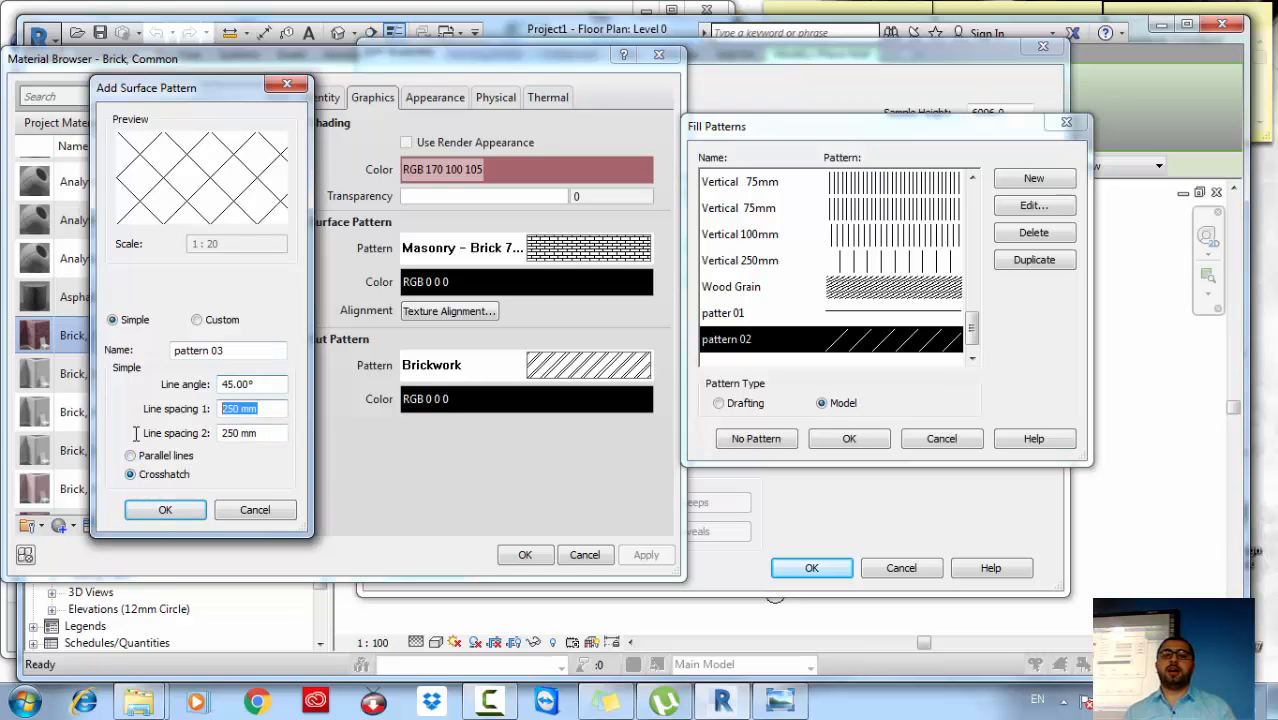
pyautogui.press('Tab')
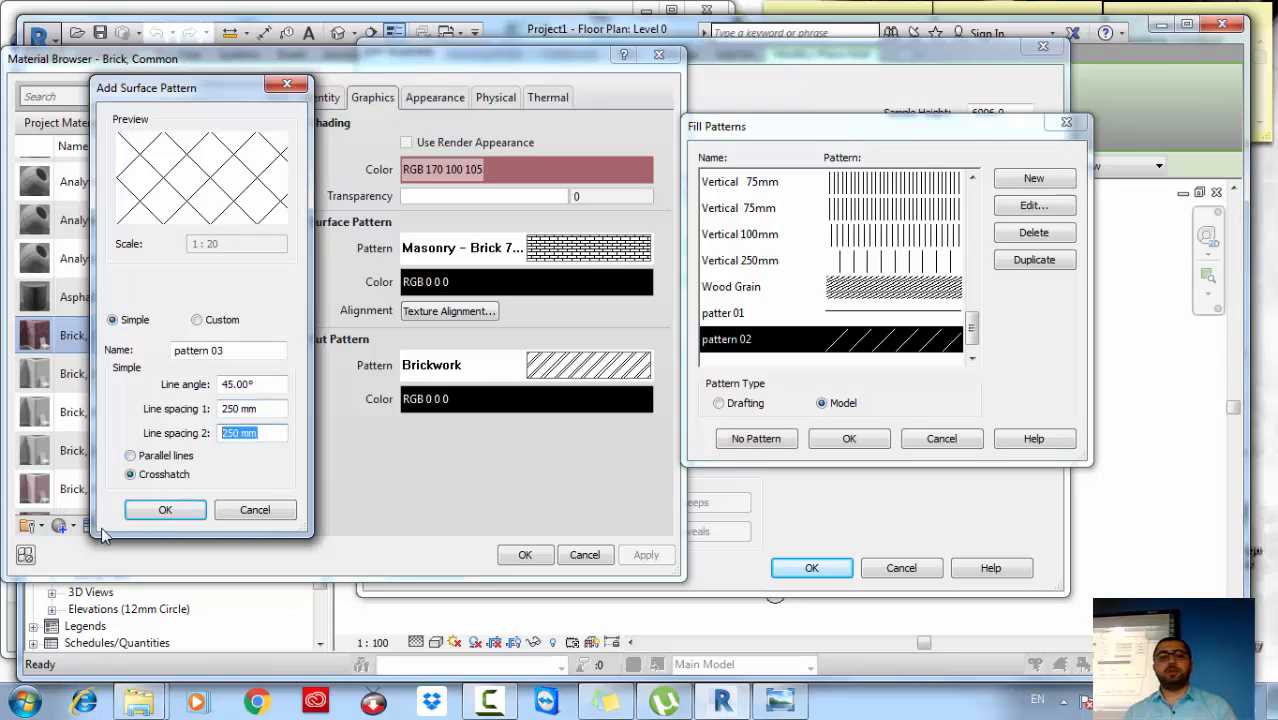
pyautogui.click(165, 512)
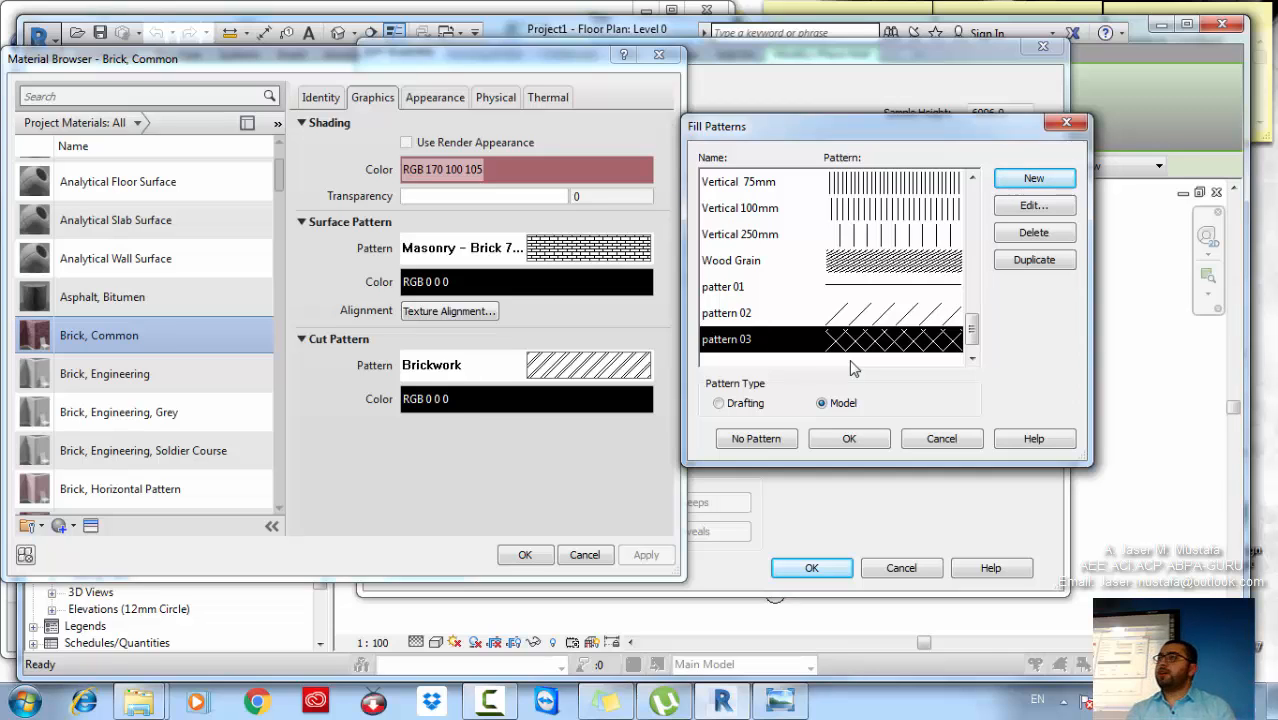
# Step: Start a new custom surface pattern and search the computer for the AutoCAD hatch file acadiso.pat
pyautogui.click(1034, 190)
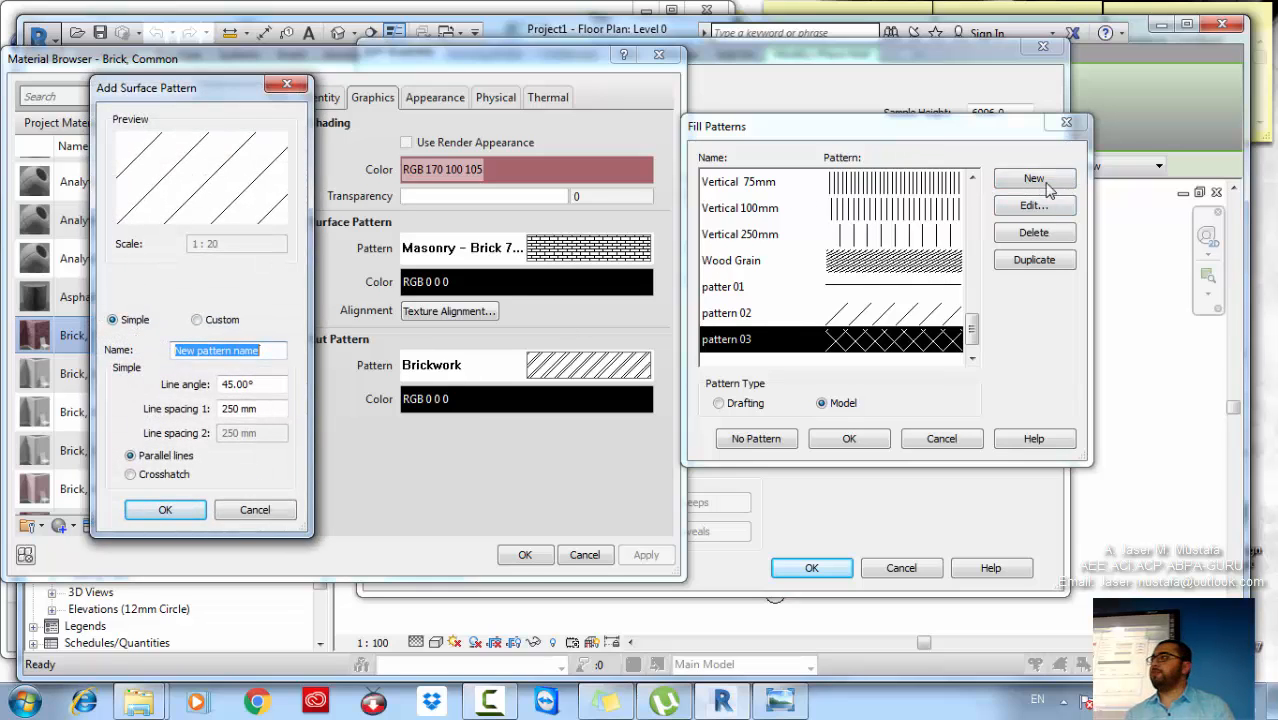
pyautogui.click(197, 320)
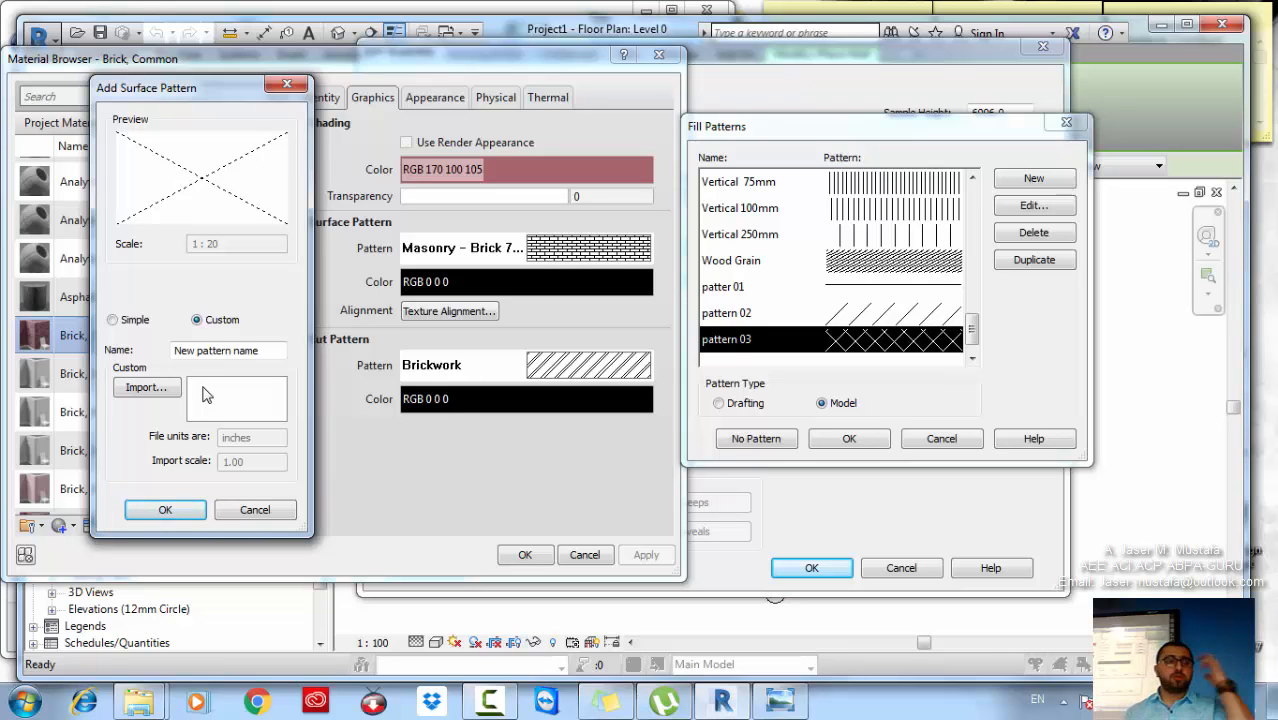
pyautogui.click(24, 701)
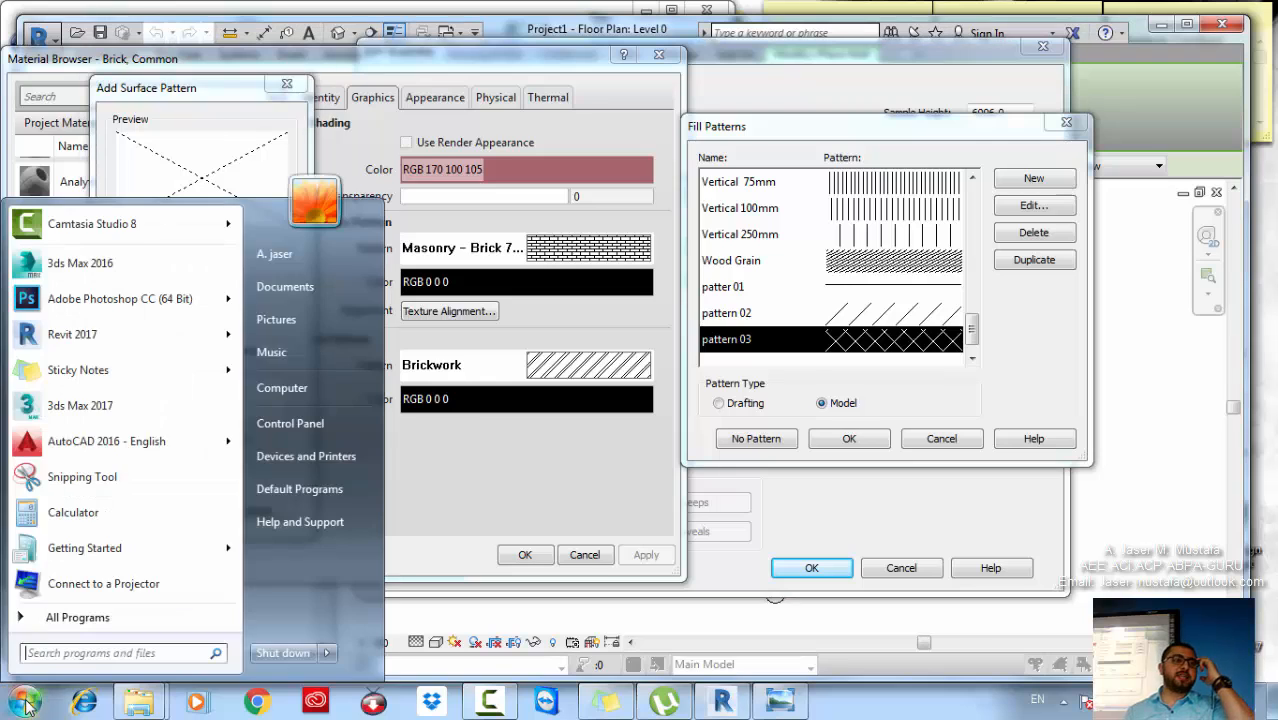
pyautogui.click(91, 656)
pyautogui.write('a')
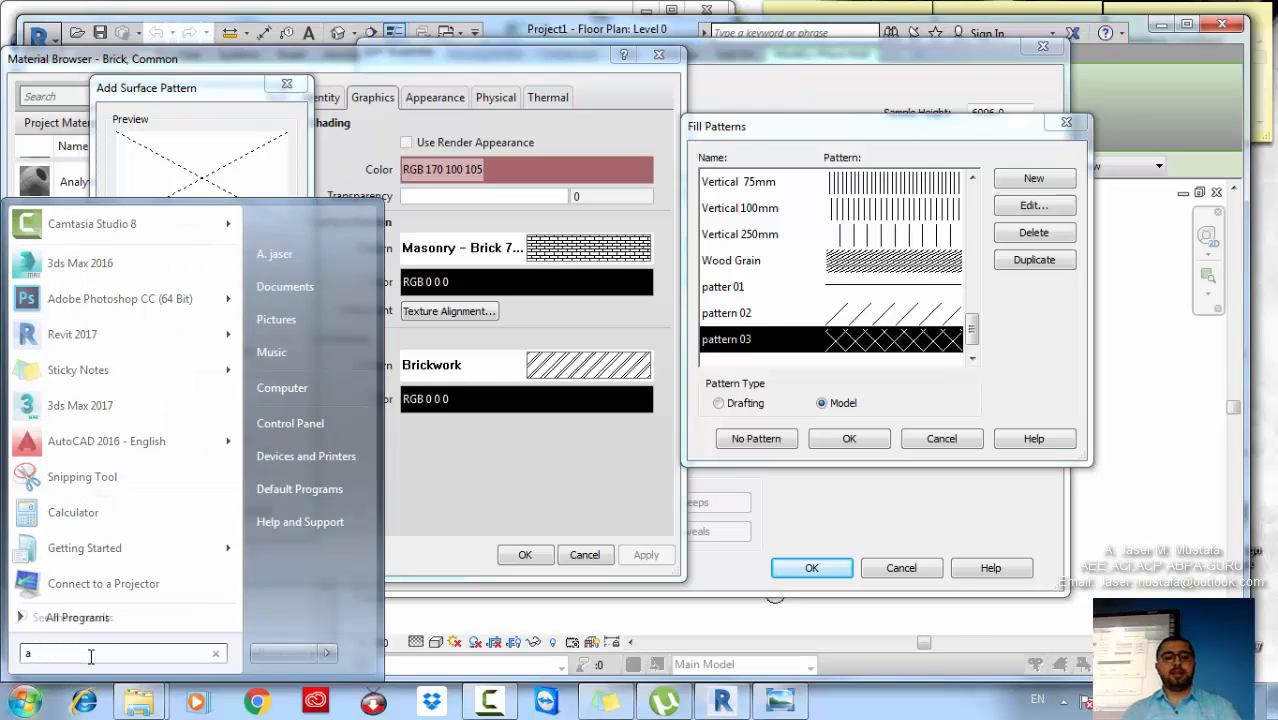
pyautogui.write('cadiso')
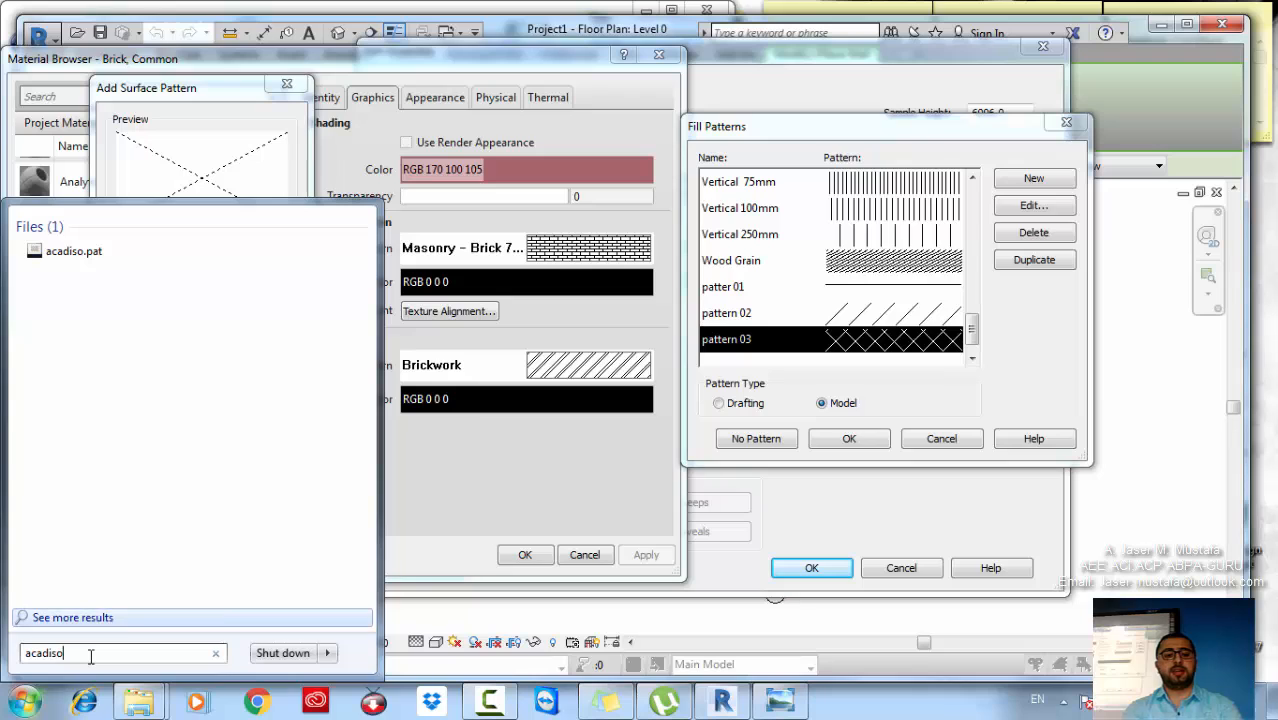
pyautogui.write('.pat')
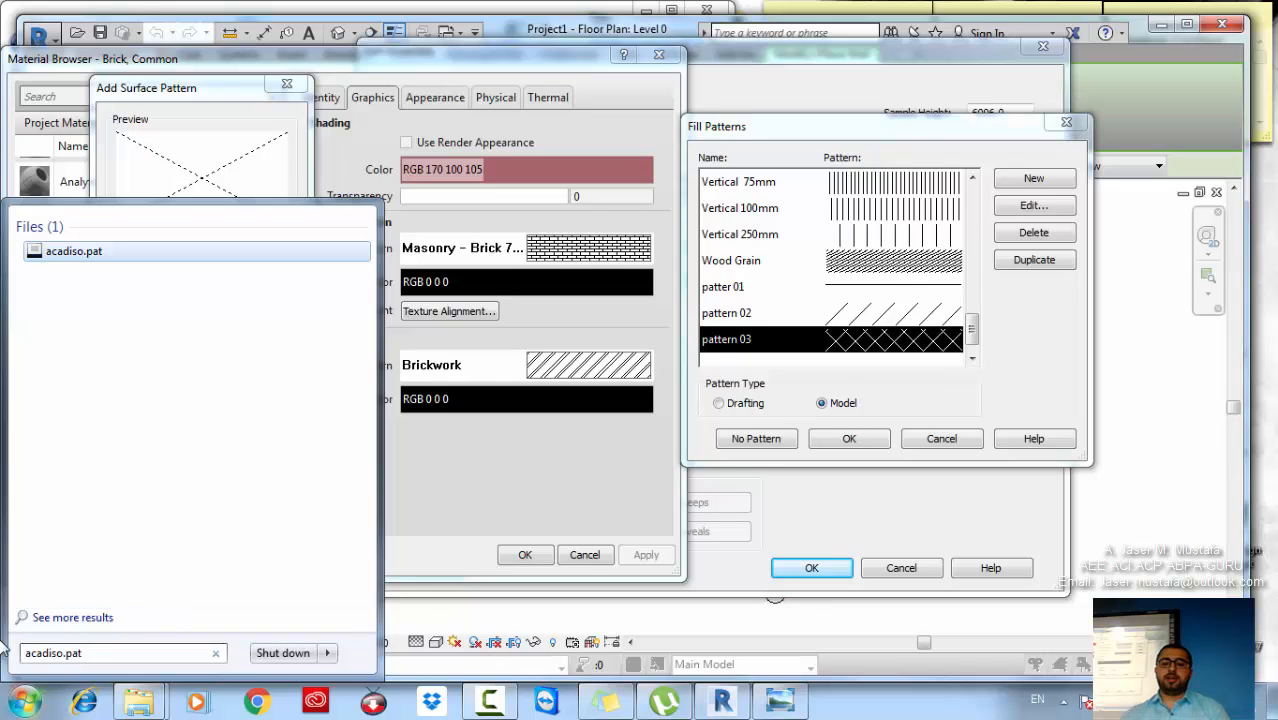
pyautogui.press('Return')
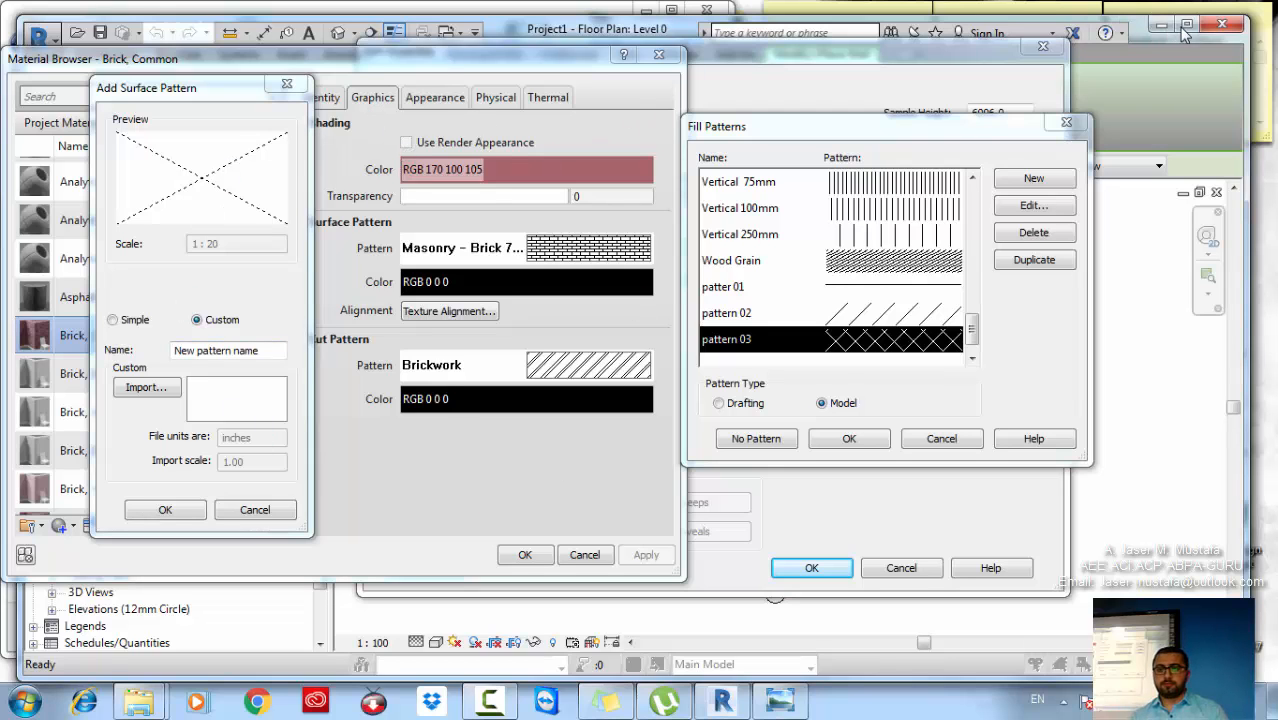
# Step: Switch to the acadiso.pat search results in Windows Explorer and locate the copy of the file in the Desktop folder
pyautogui.moveTo(140, 700)
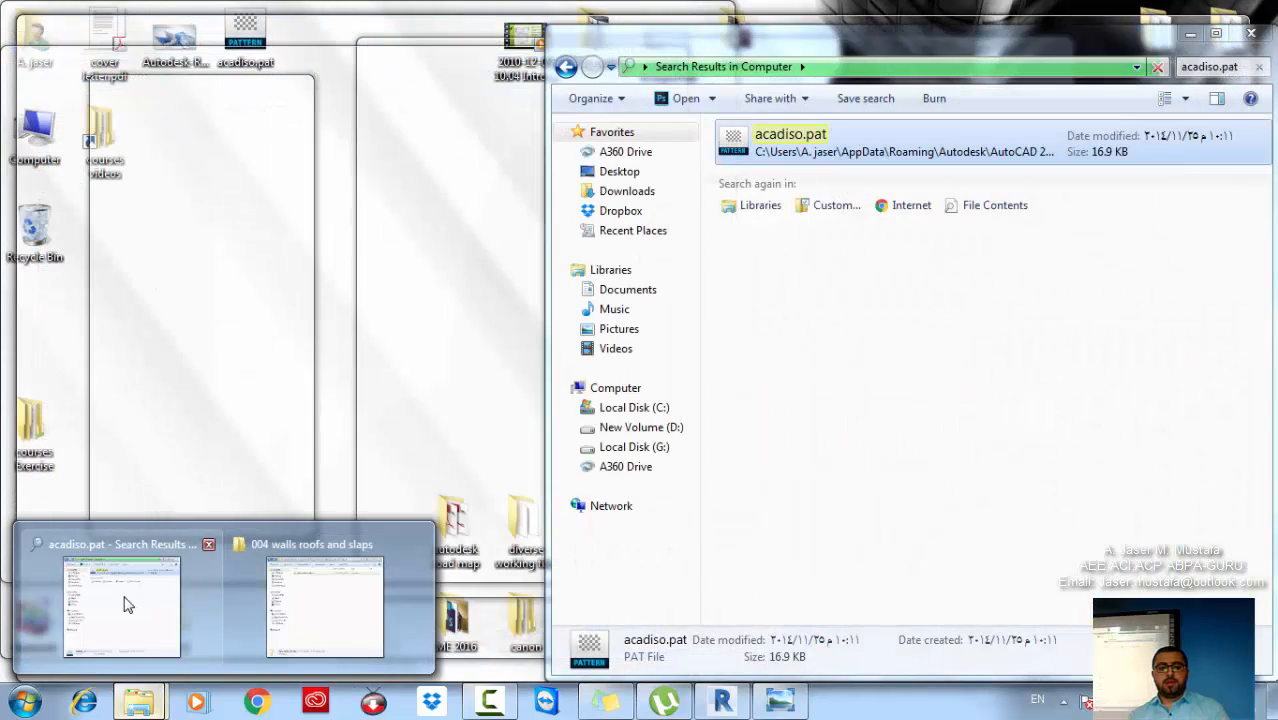
pyautogui.click(126, 603)
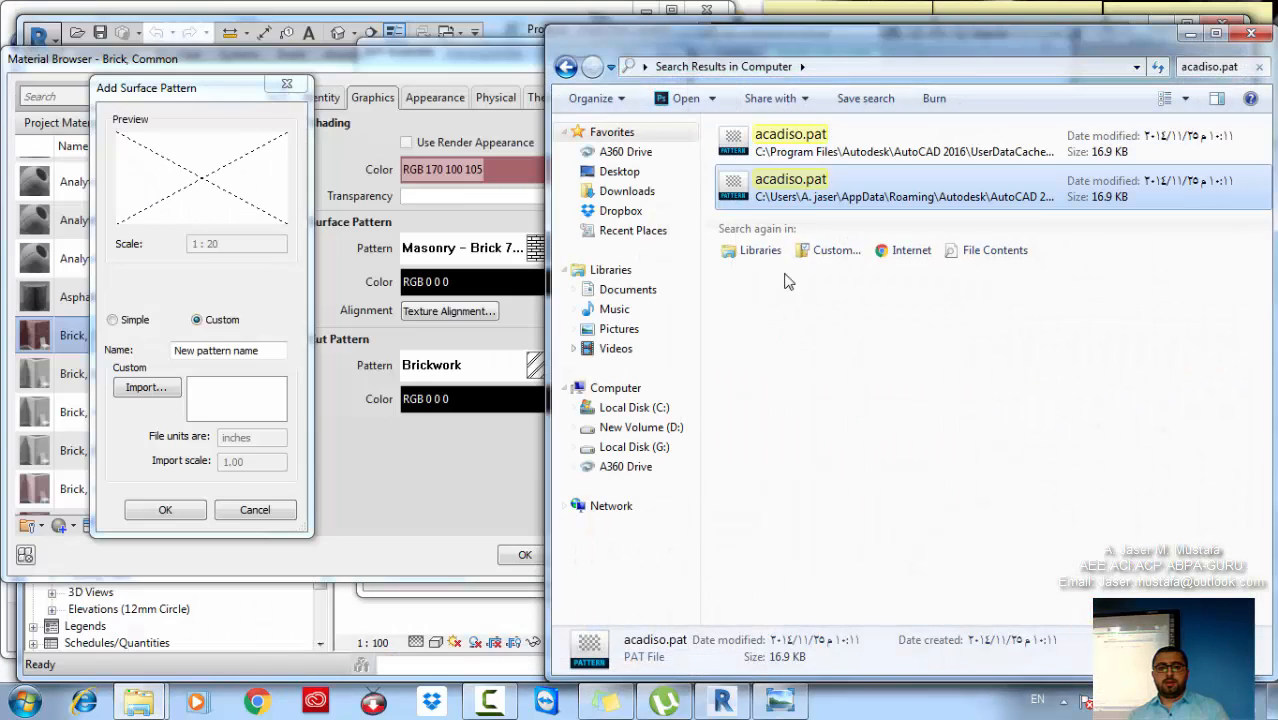
pyautogui.moveTo(862, 42); pyautogui.dragTo(692, 32)
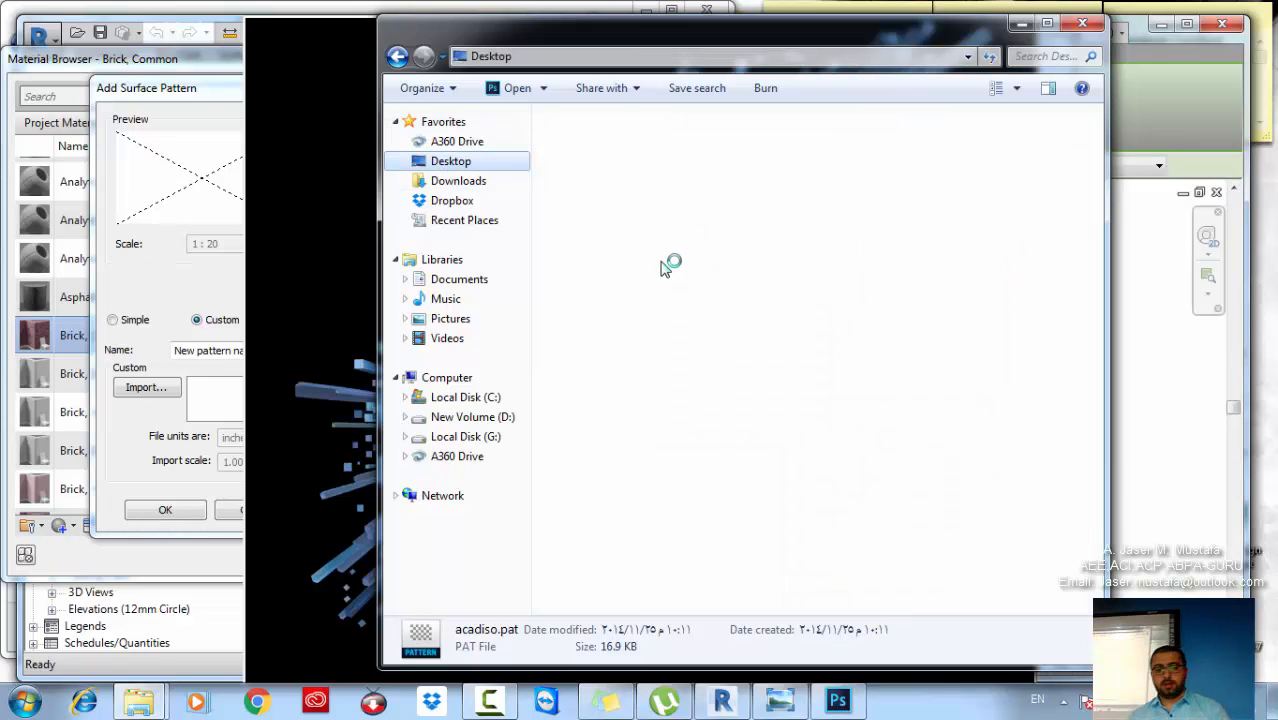
pyautogui.click(878, 288)
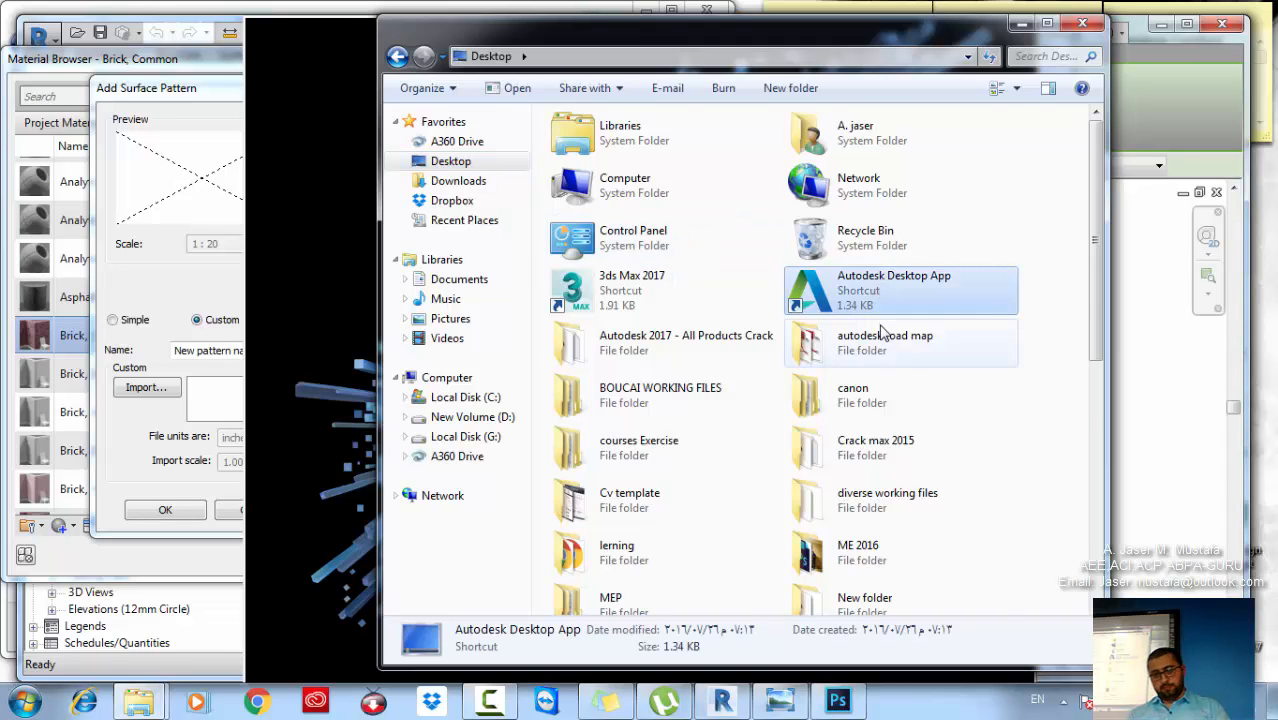
pyautogui.scroll(-5, 890, 330)
pyautogui.click(650, 376)
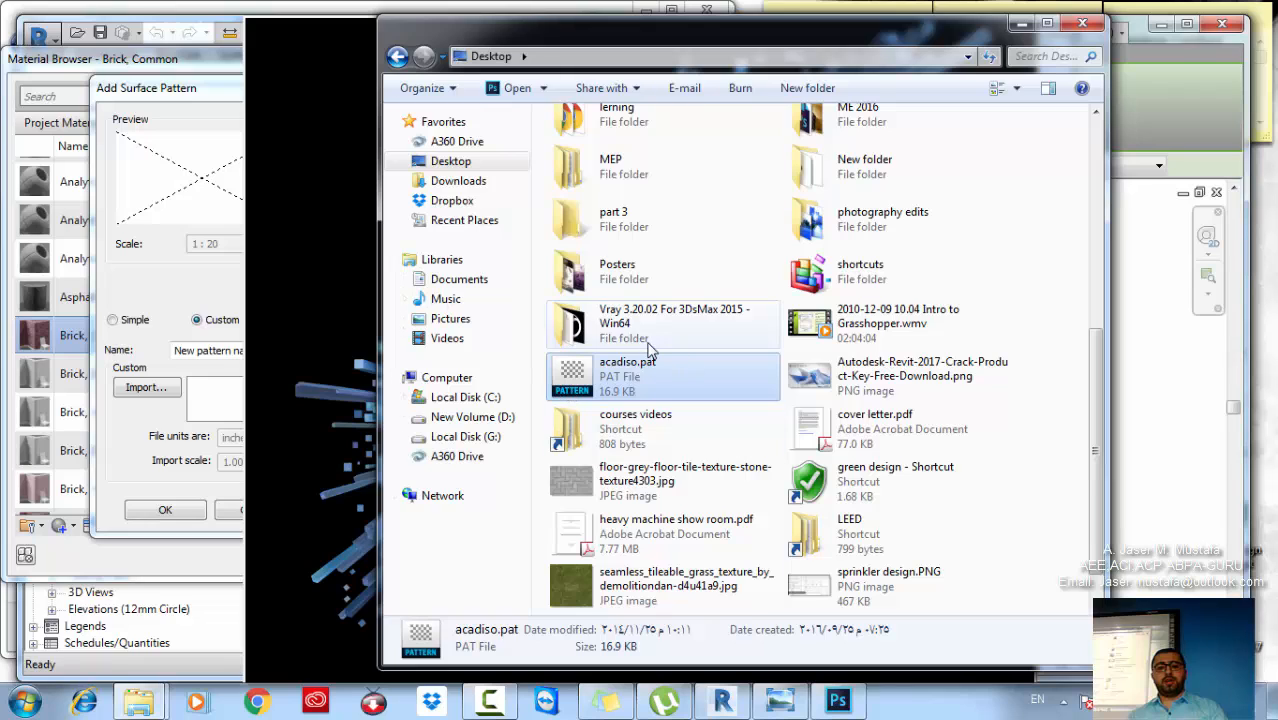
# Step: Switch back to Revit 2017 and try to import acadiso.pat from the Desktop as the custom surface pattern
pyautogui.click(140, 62)
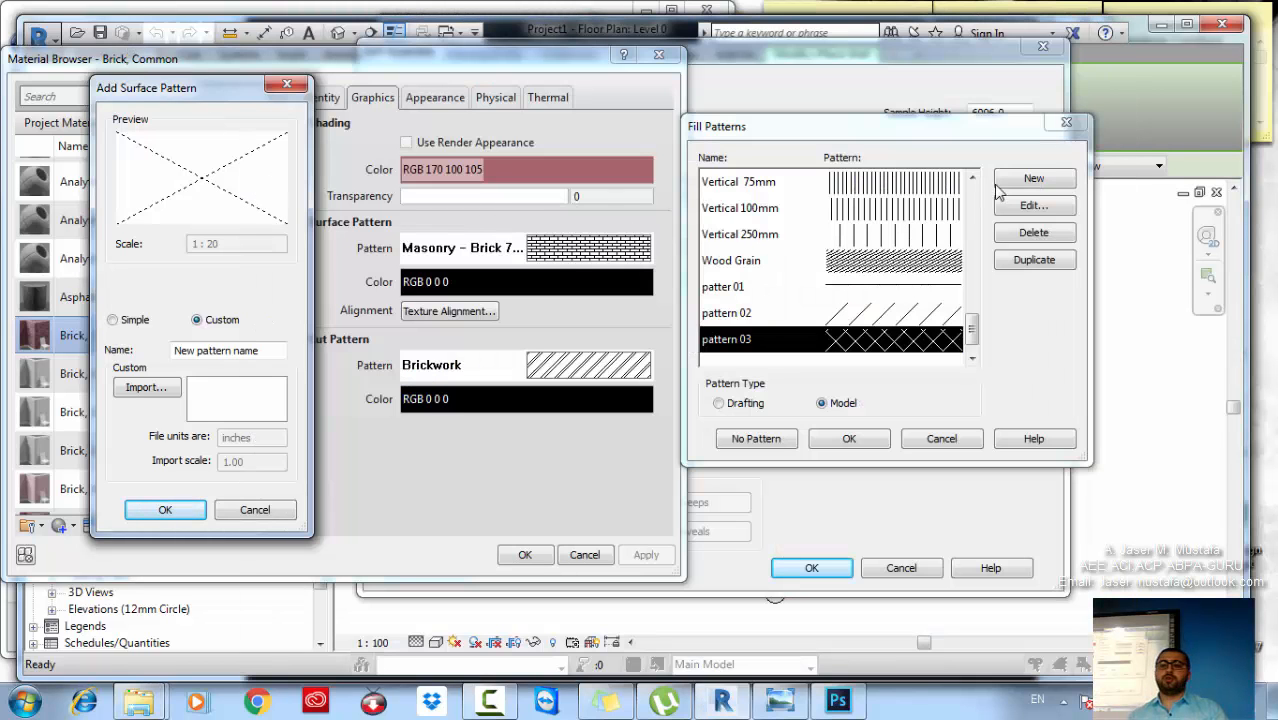
pyautogui.click(142, 390)
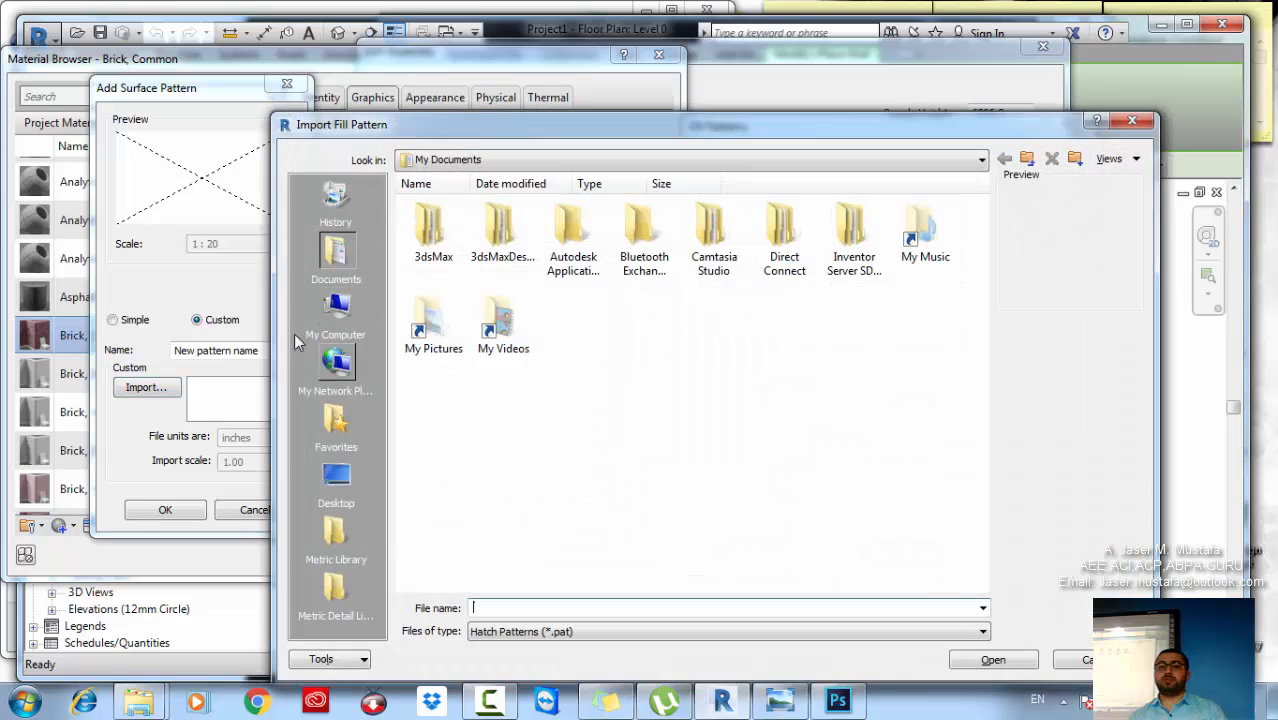
pyautogui.click(336, 478)
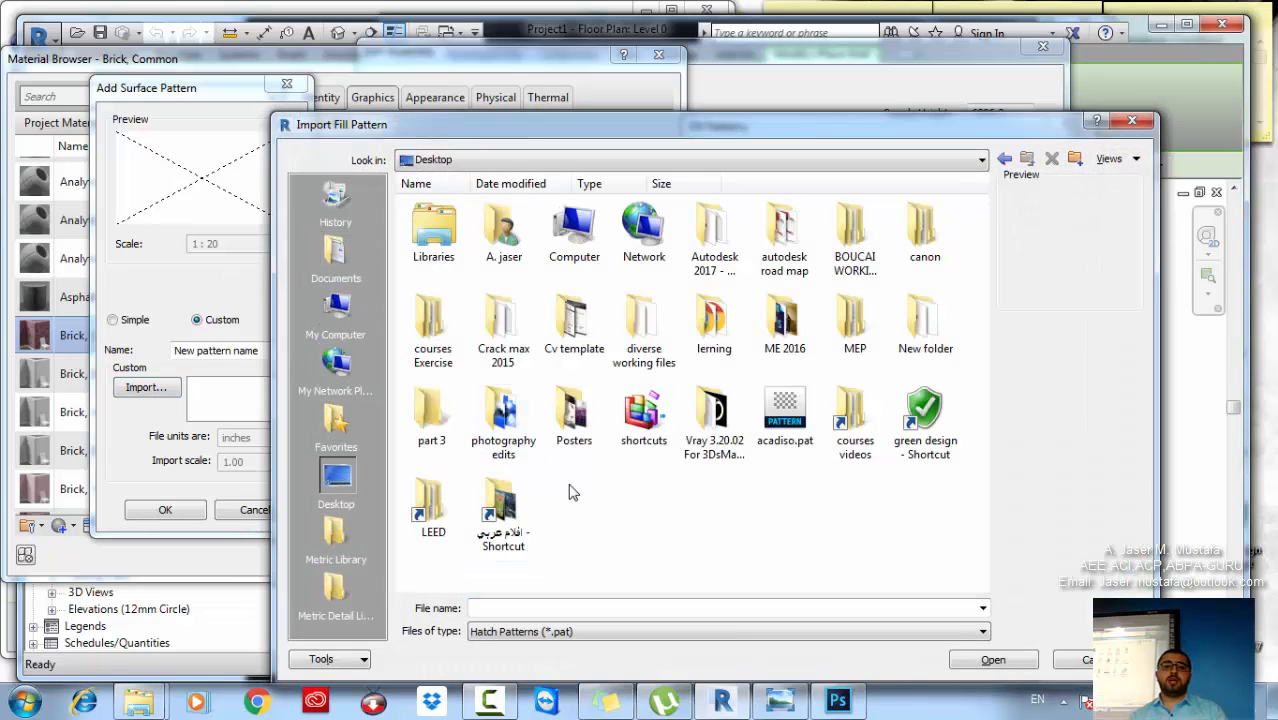
pyautogui.click(812, 440)
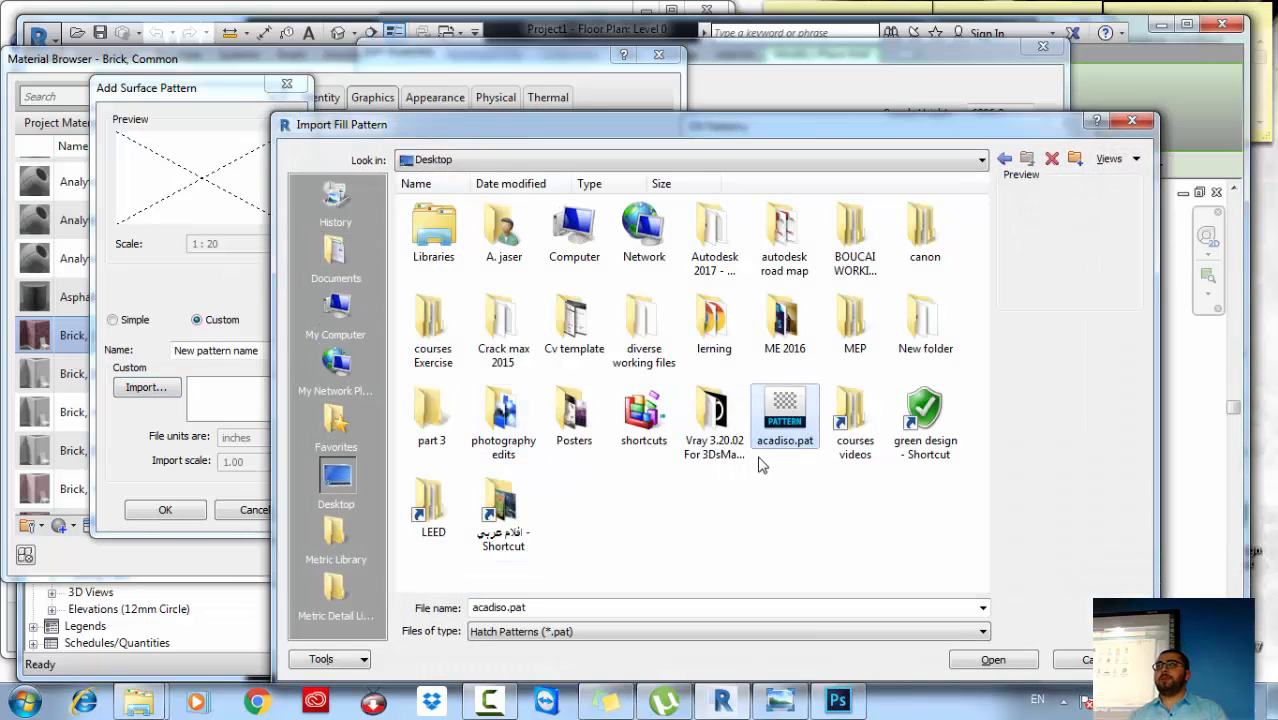
pyautogui.click(1020, 662)
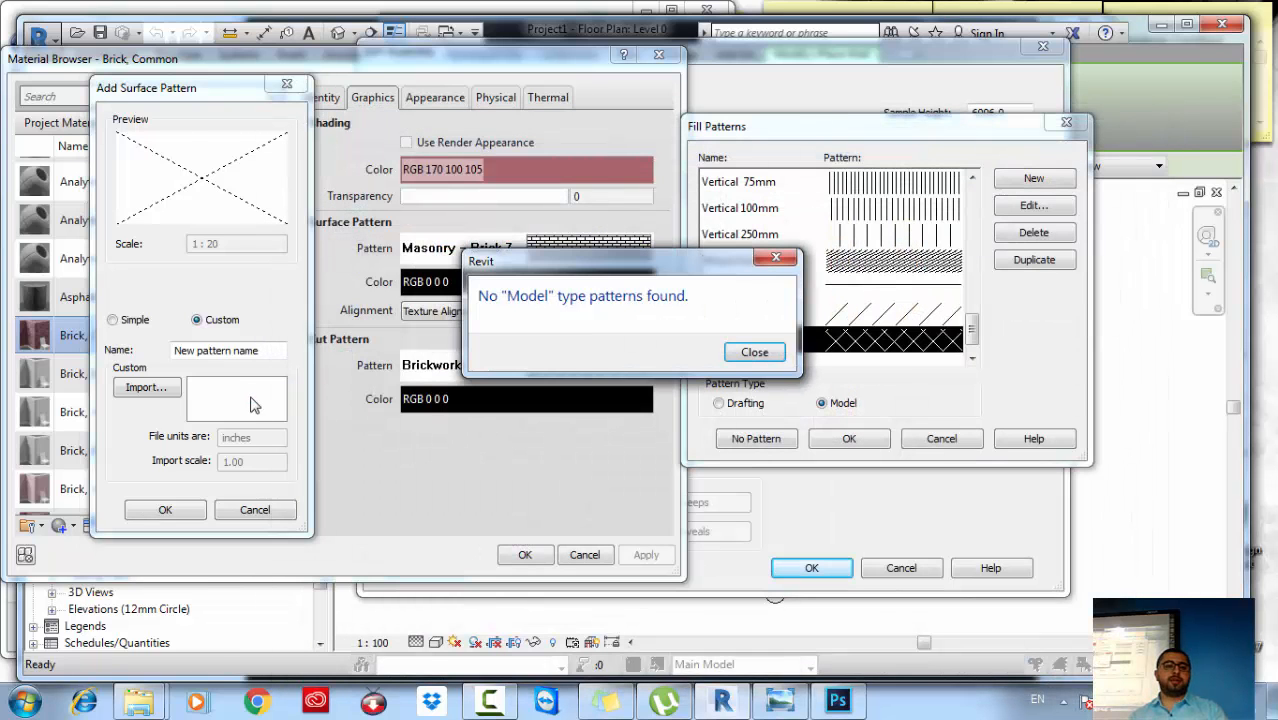
pyautogui.click(755, 351)
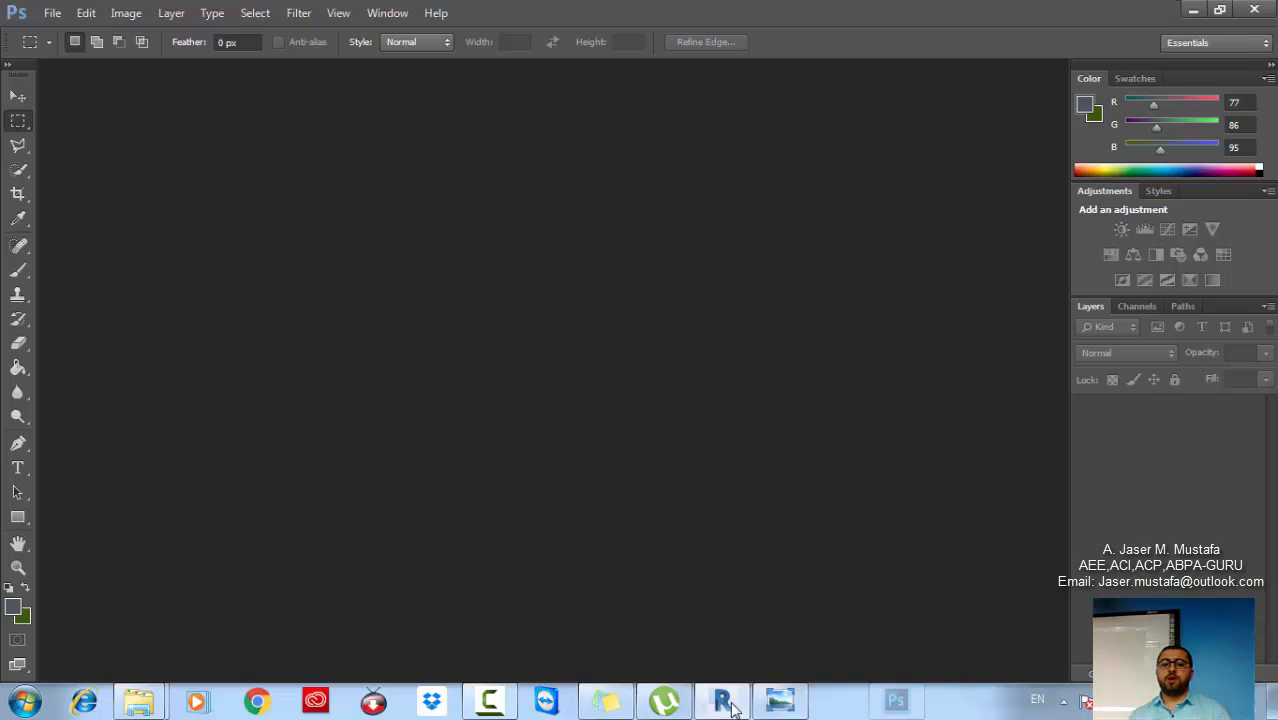
# Step: Return to Revit 2017 from Photoshop and discard the unfinished custom surface pattern
pyautogui.click(724, 703)
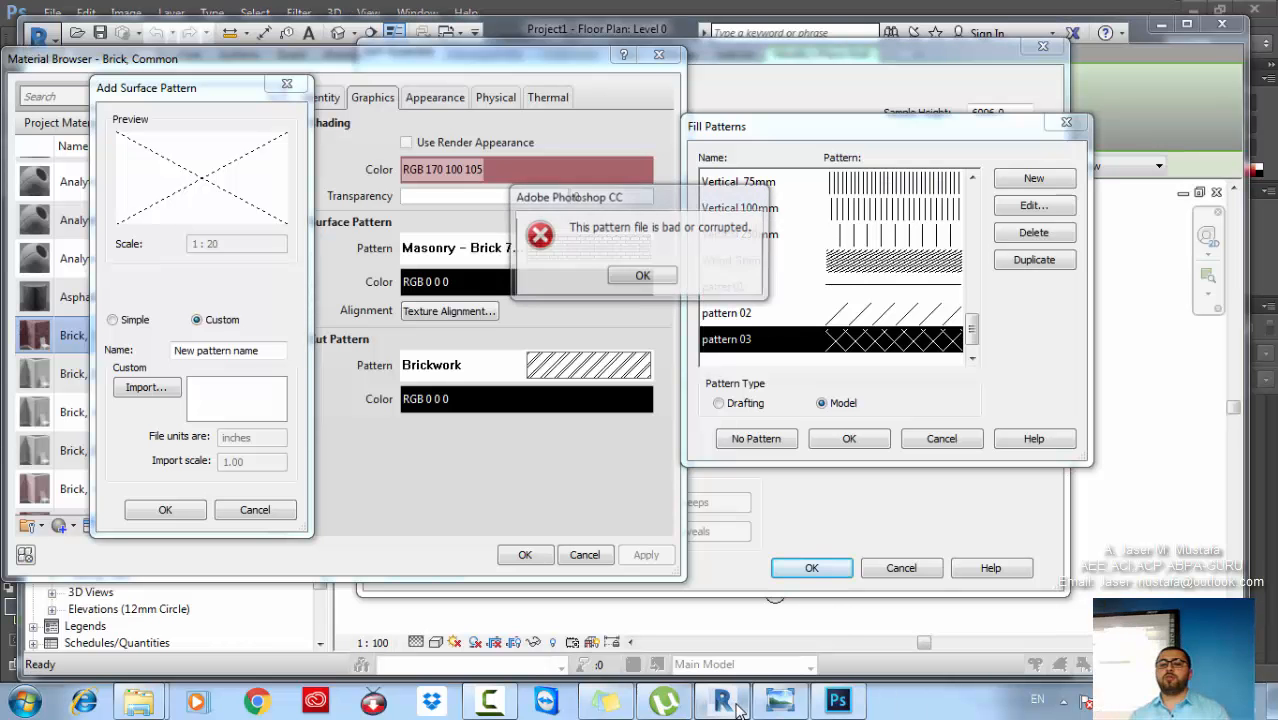
pyautogui.moveTo(736, 706)
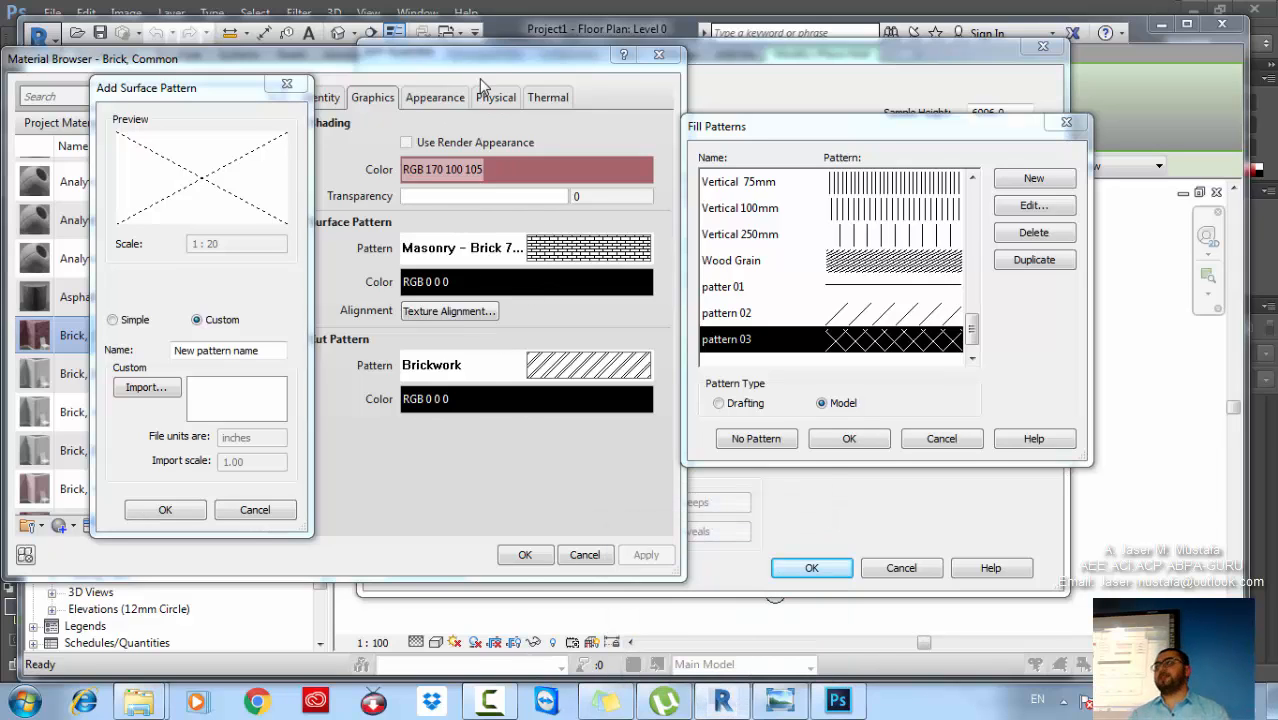
pyautogui.click(25, 703)
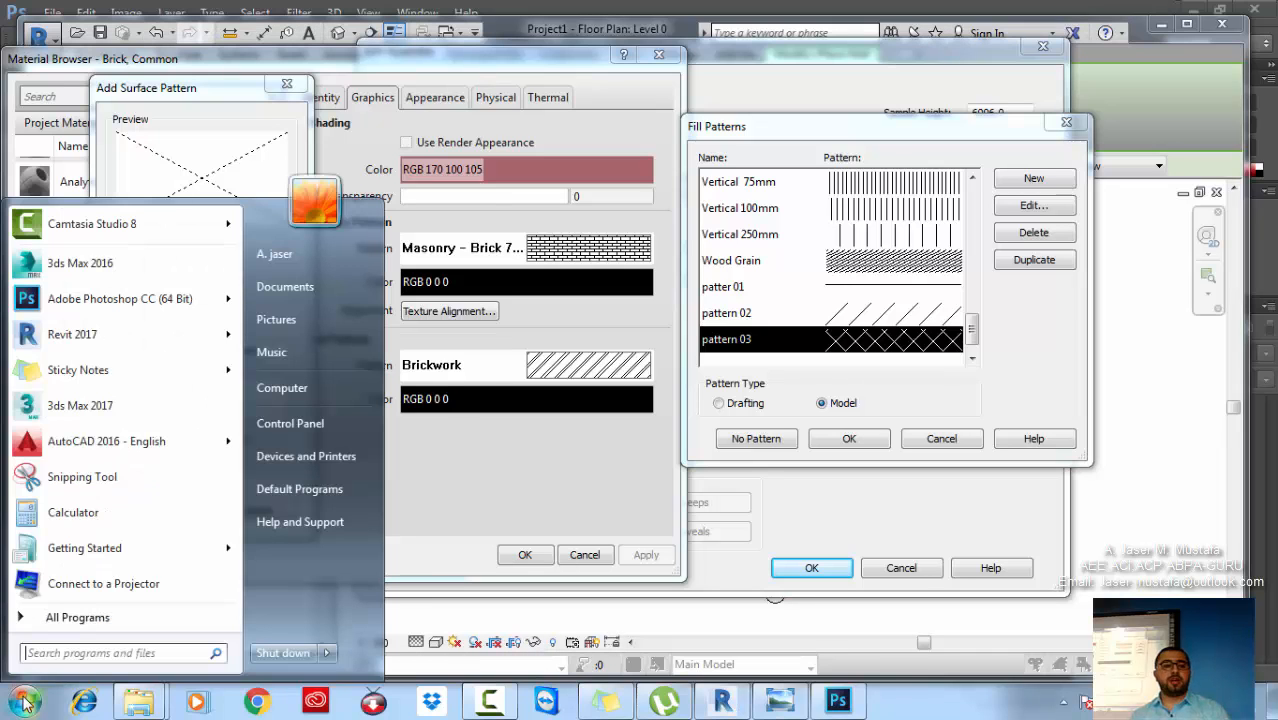
pyautogui.moveTo(113, 445)
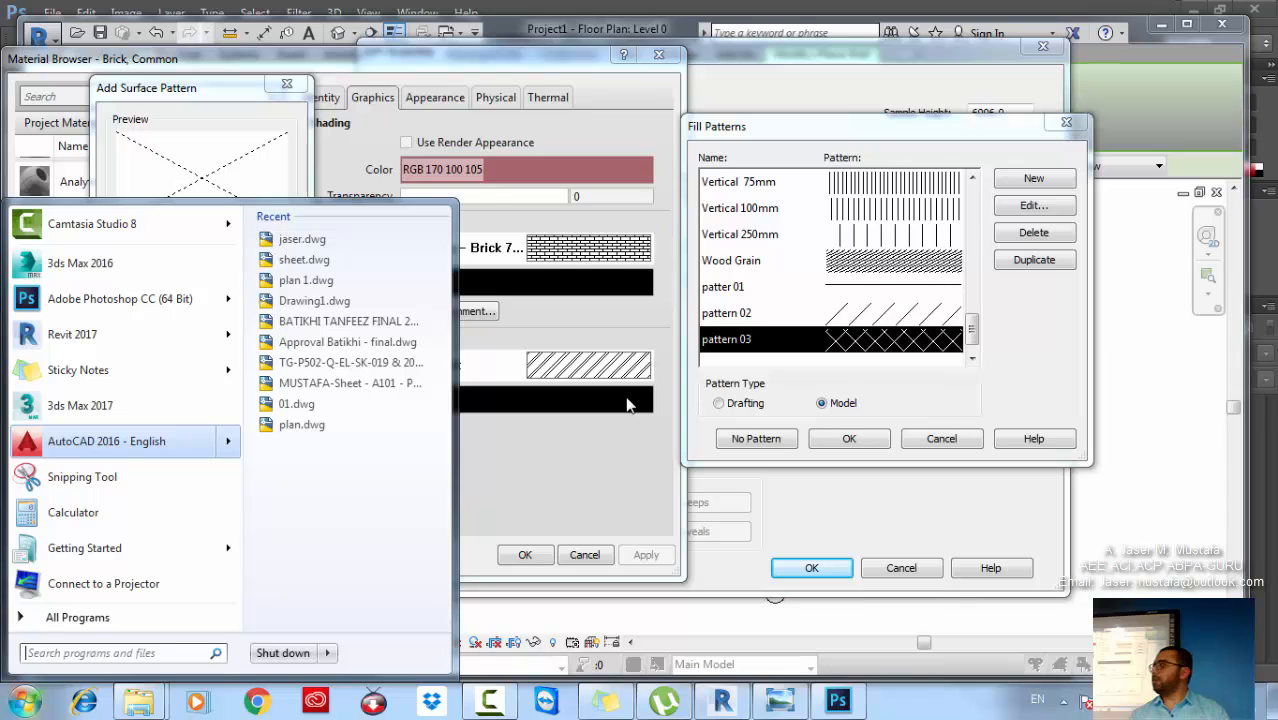
pyautogui.click(610, 434)
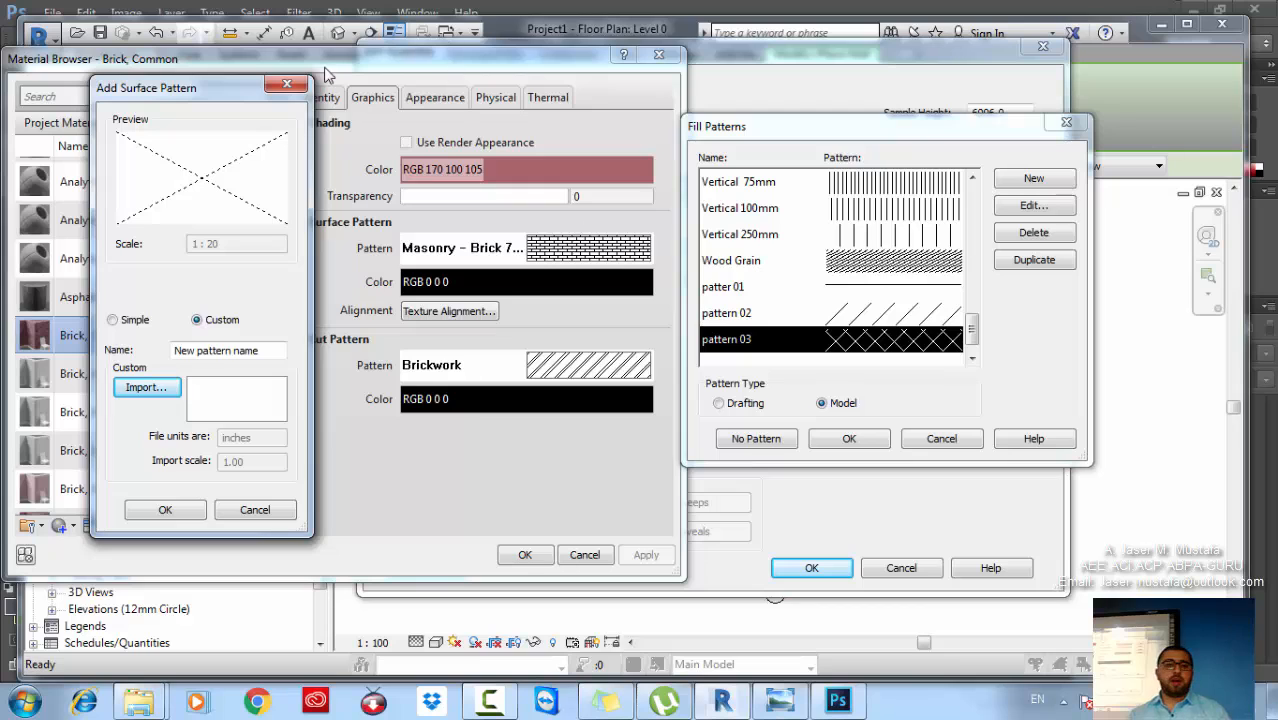
pyautogui.click(287, 84)
# Step: Launch Revit 2016 and create a new project from the Architectural Template
pyautogui.click(24, 703)
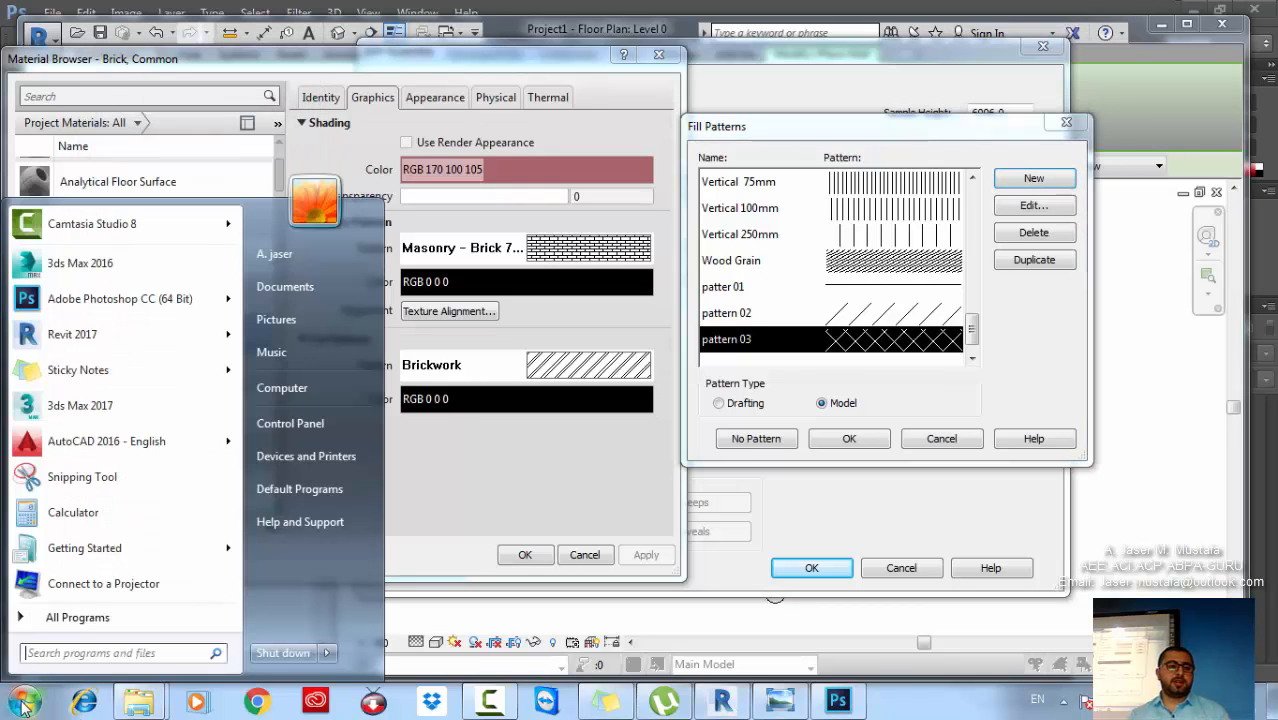
pyautogui.write('rev')
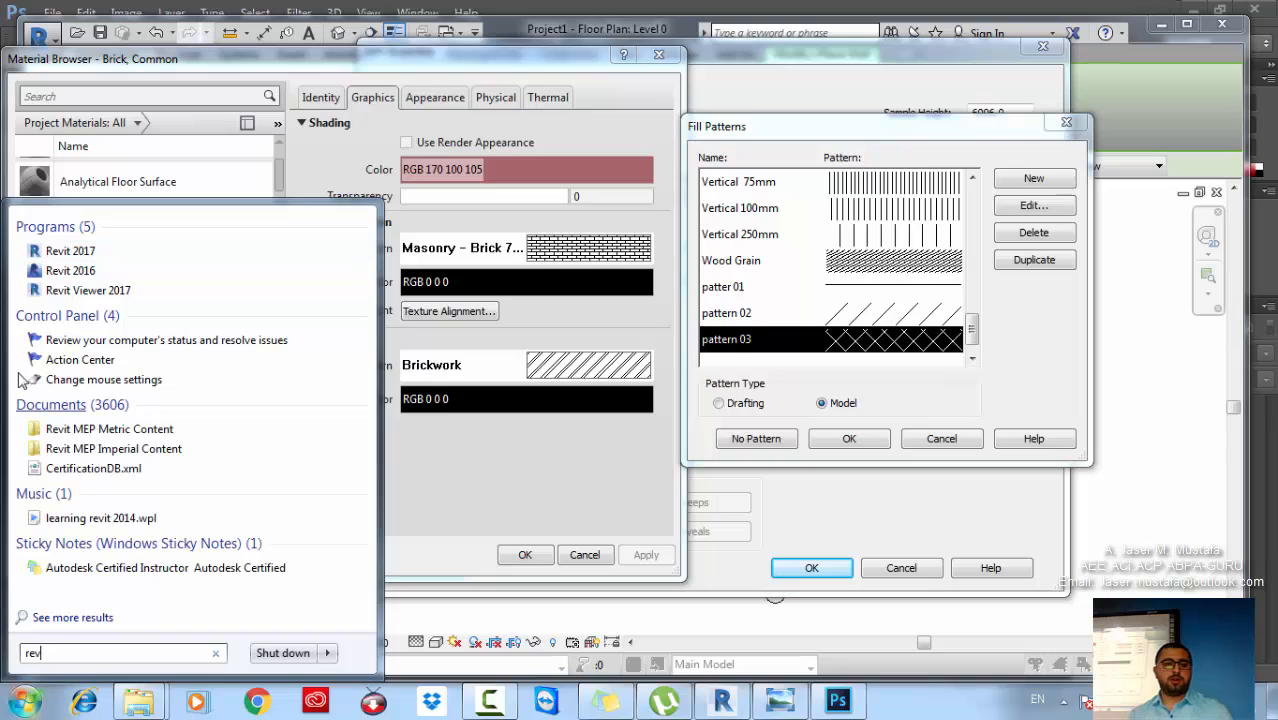
pyautogui.click(68, 272)
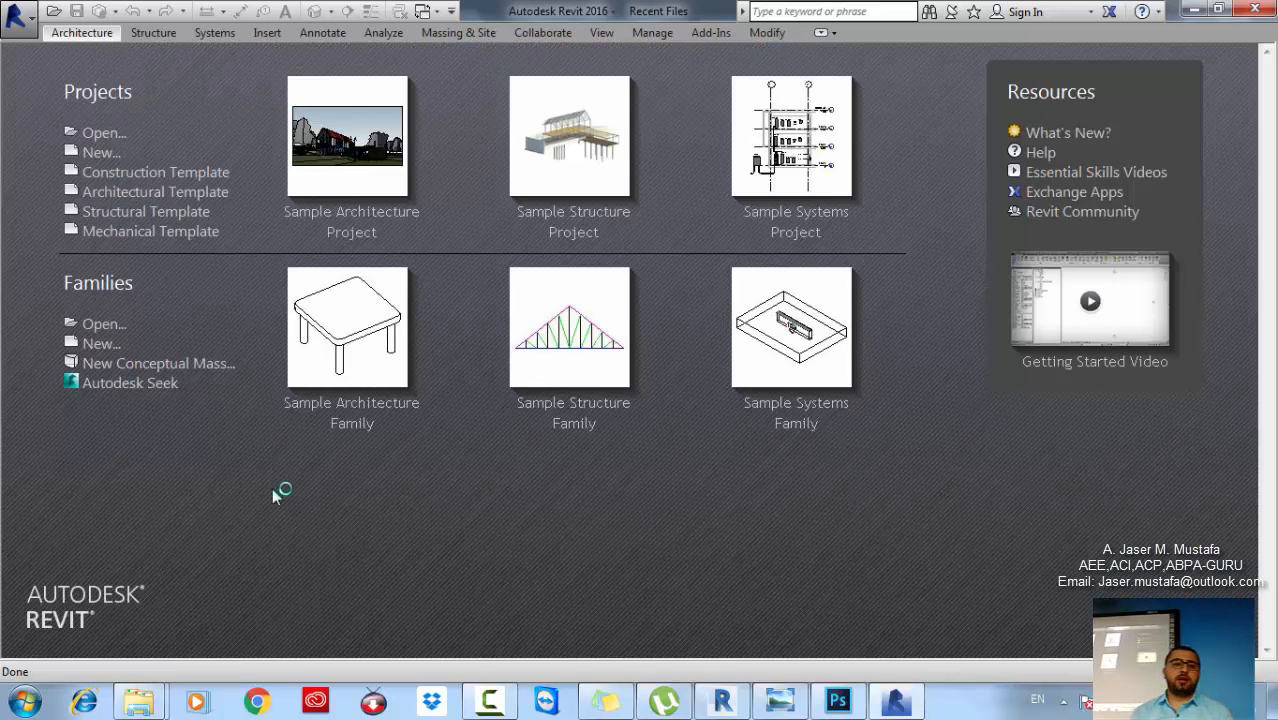
pyautogui.click(166, 200)
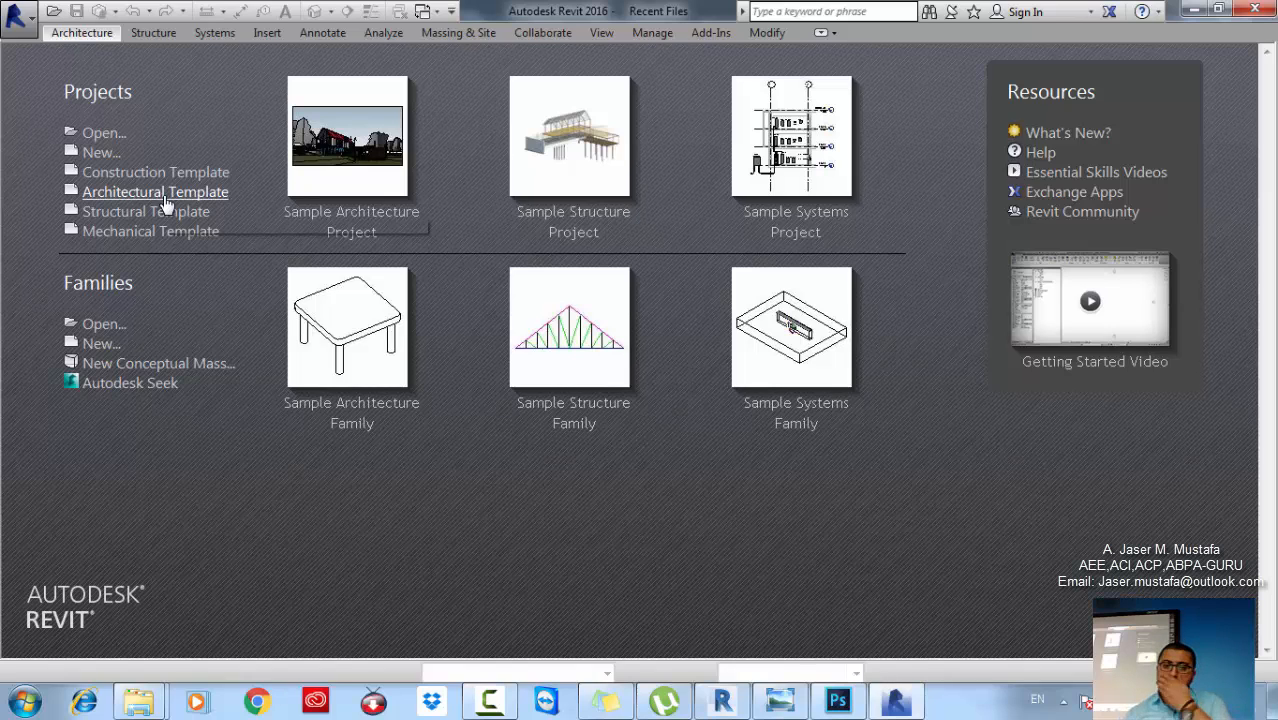
pyautogui.click(166, 196)
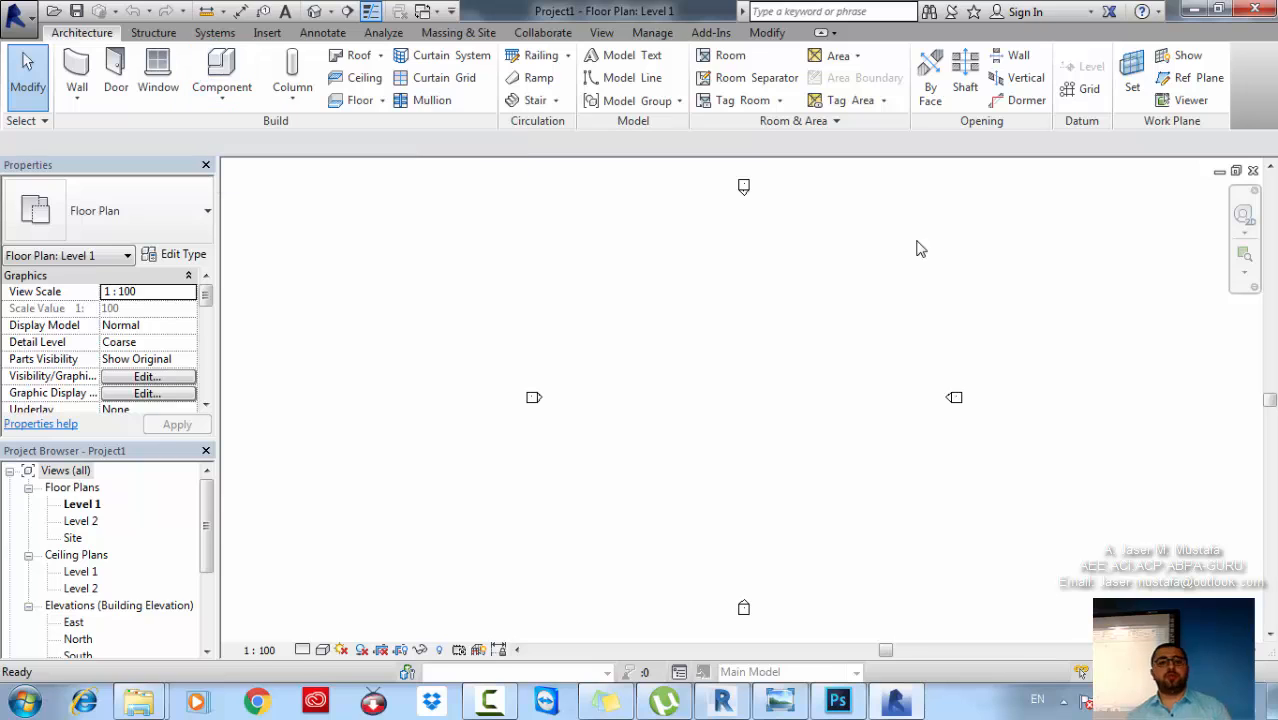
# Step: Start a Generic - 200mm wall and open its structure layer's material for editing from the type's assembly
pyautogui.click(185, 255)
pyautogui.click(184, 254)
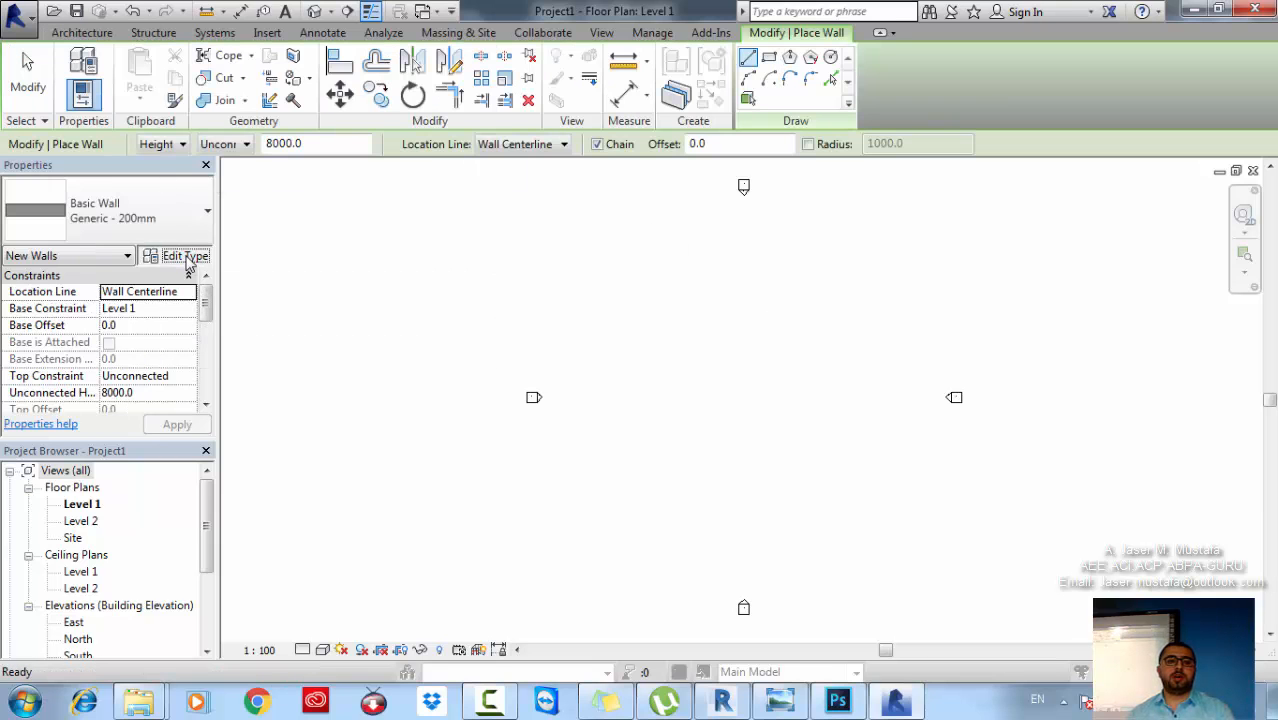
pyautogui.click(670, 256)
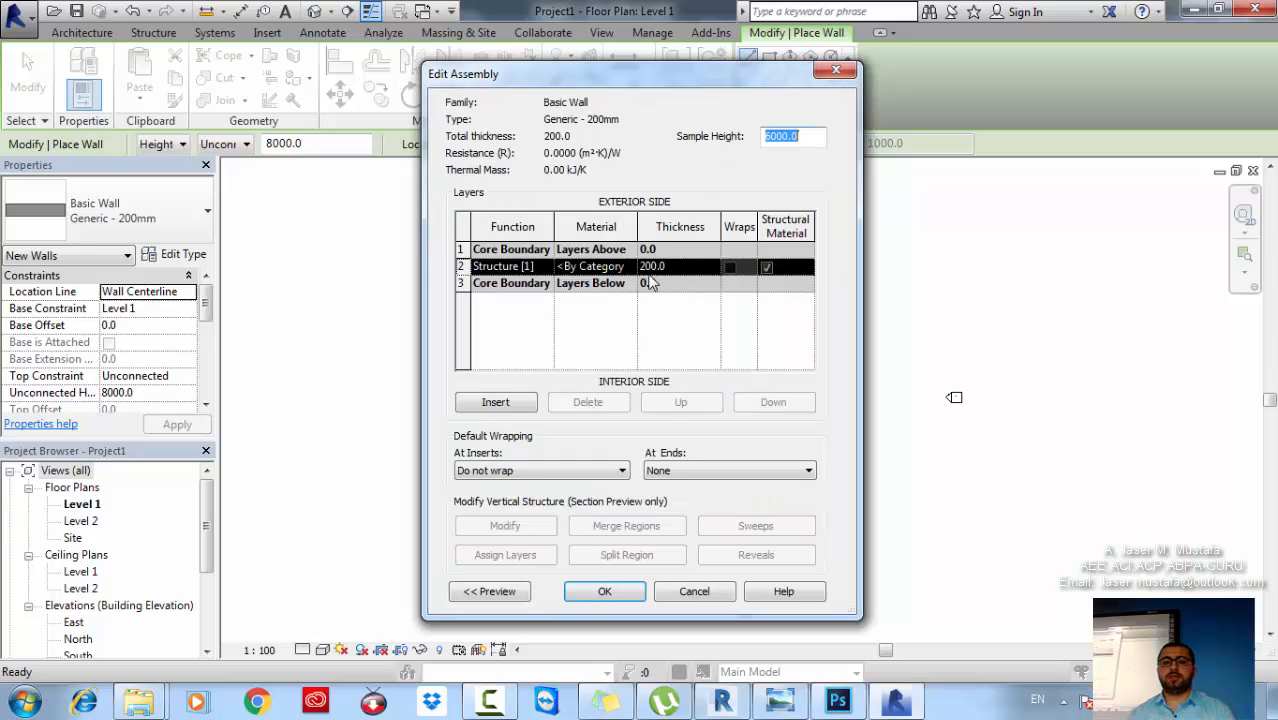
pyautogui.click(626, 267)
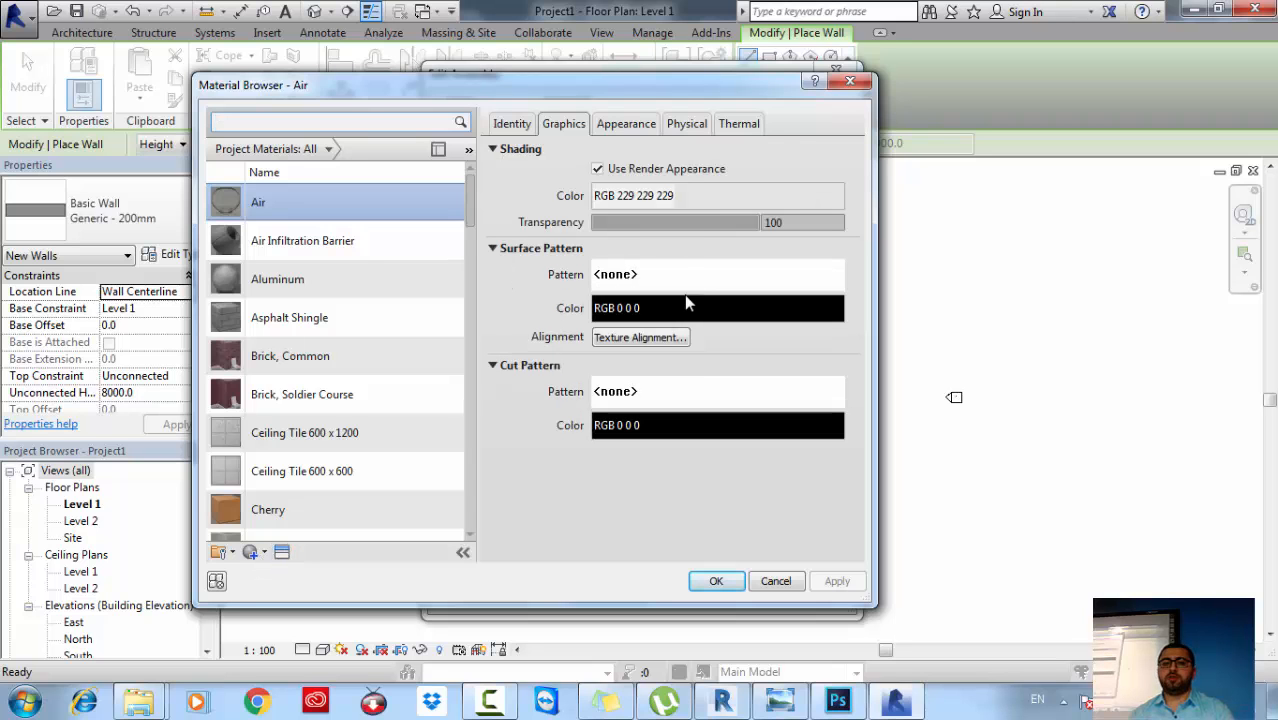
# Step: Start a new custom drafting surface pattern for the Air material and load acadiso.pat from the Desktop folder
pyautogui.click(650, 277)
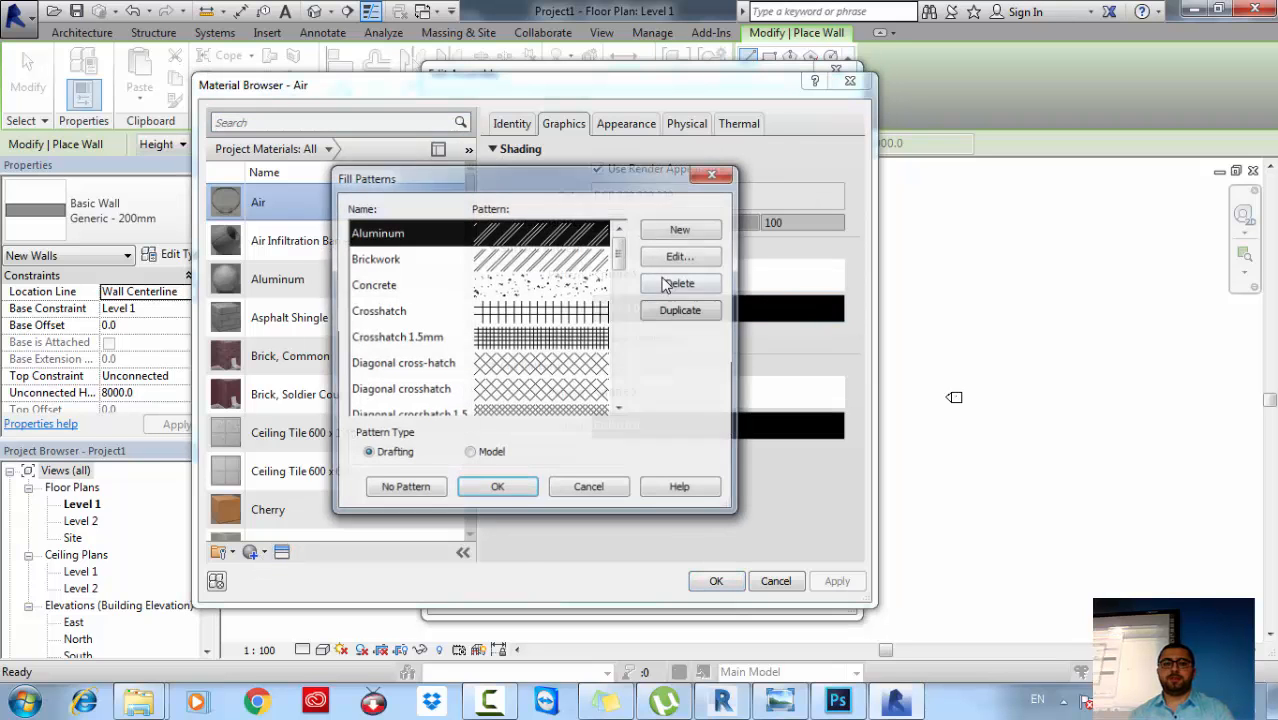
pyautogui.click(679, 229)
pyautogui.click(531, 354)
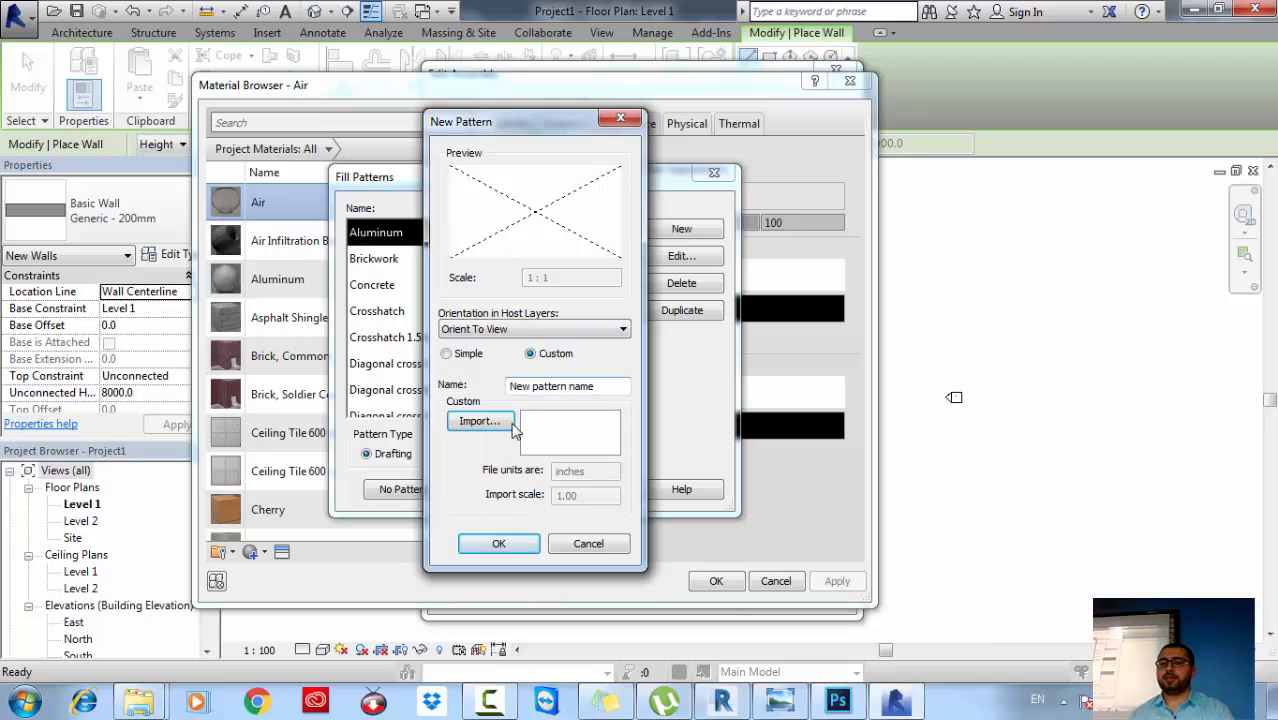
pyautogui.click(479, 422)
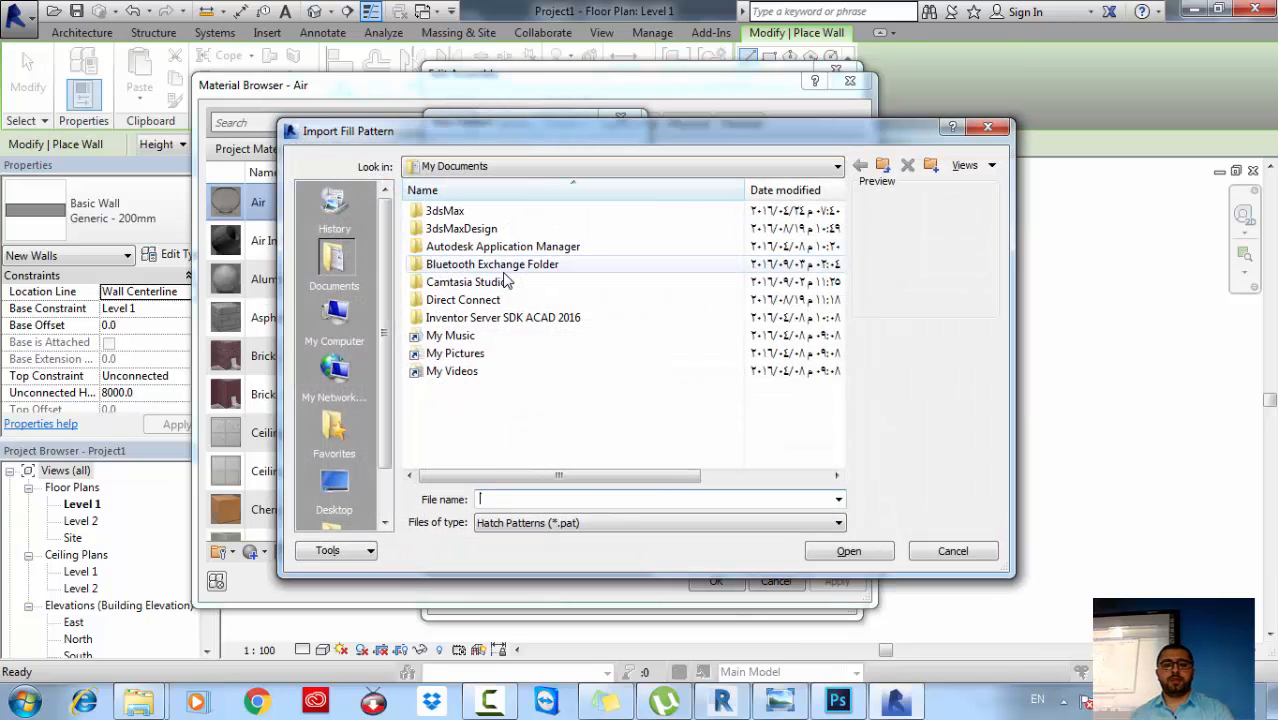
pyautogui.click(334, 485)
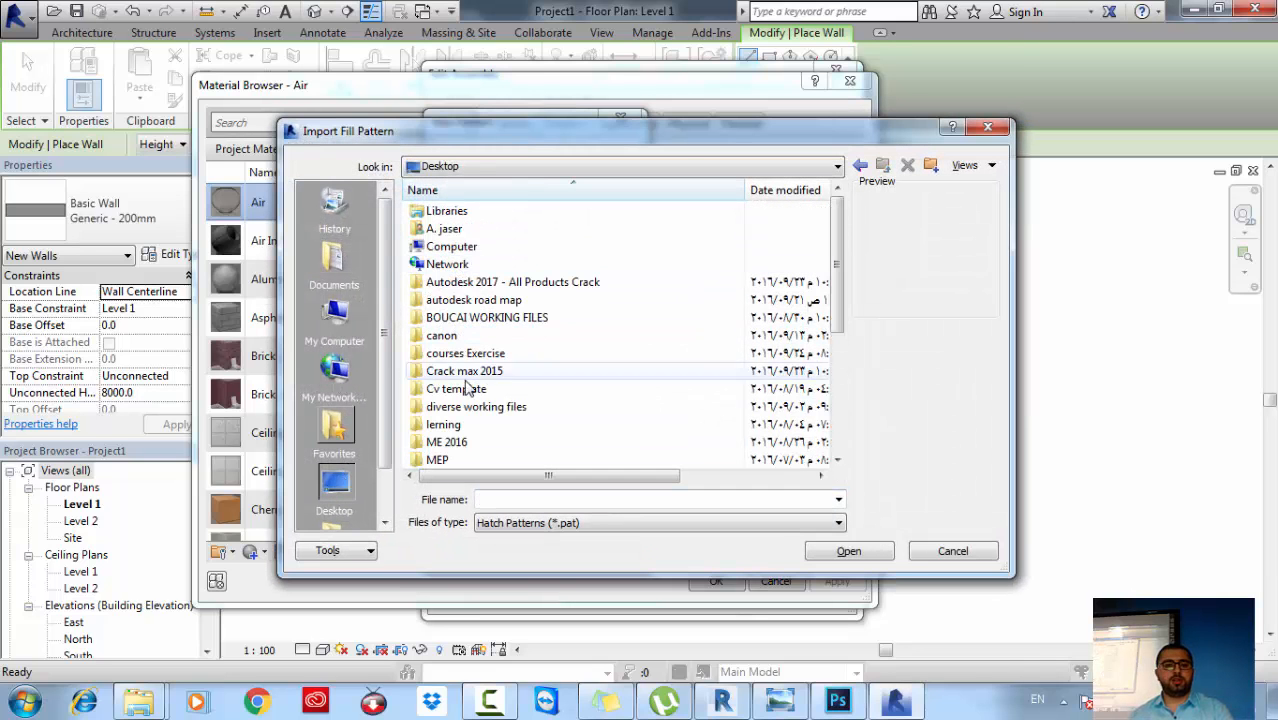
pyautogui.scroll(-2, 528, 360)
pyautogui.scroll(-2, 528, 360)
pyautogui.click(455, 371)
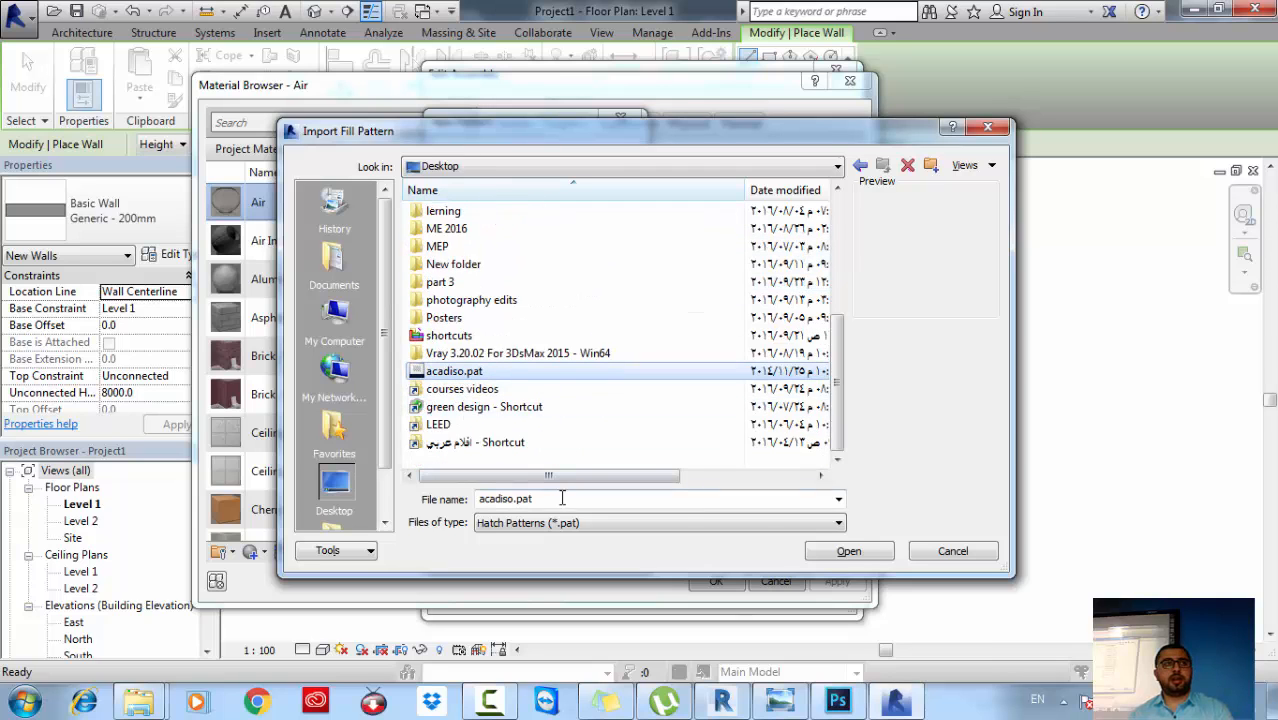
pyautogui.click(815, 546)
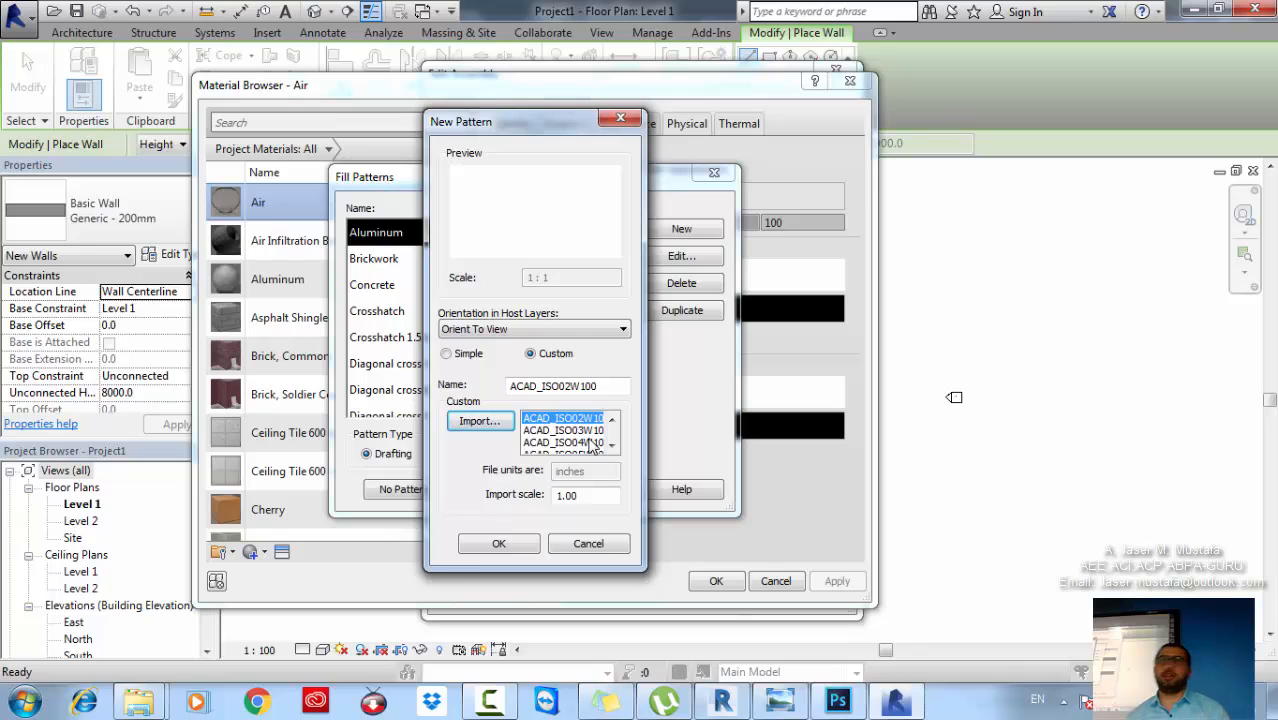
# Step: Select the imported ACAD_ISO04W100 hatch and set its import scale to 0.02 after trying 0.03
pyautogui.click(559, 431)
pyautogui.click(561, 443)
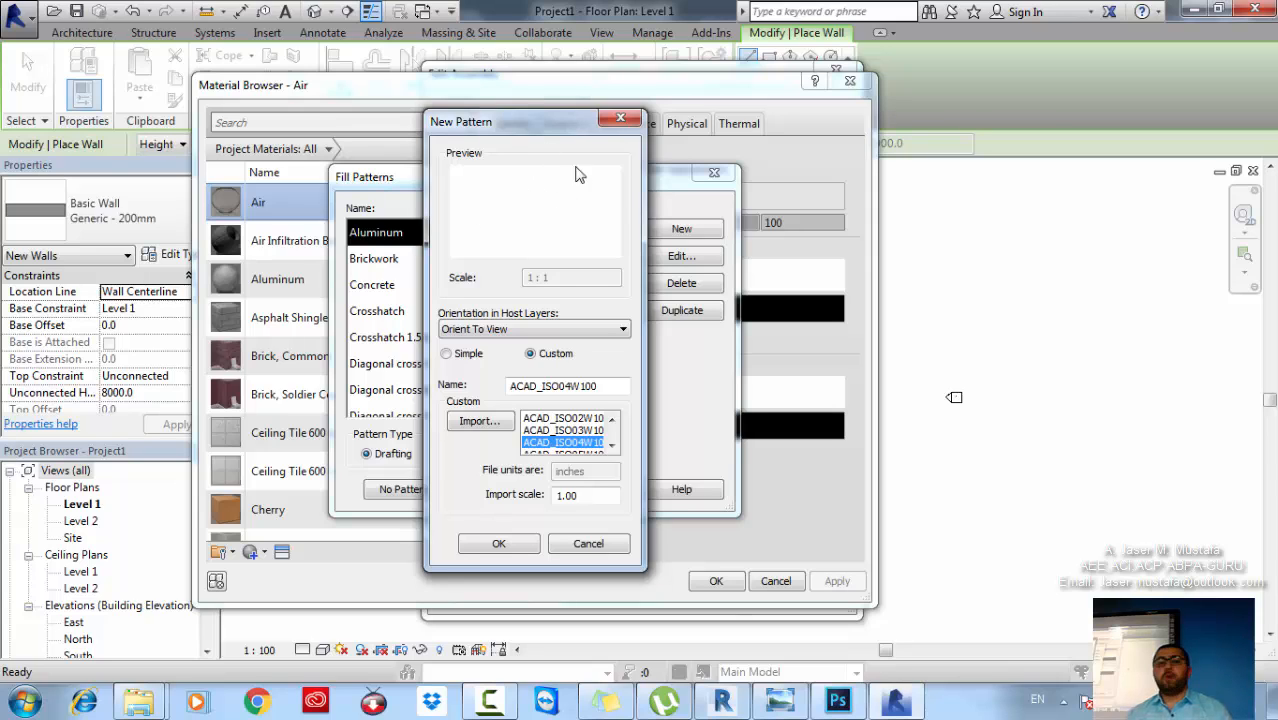
pyautogui.moveTo(584, 492); pyautogui.dragTo(524, 502)
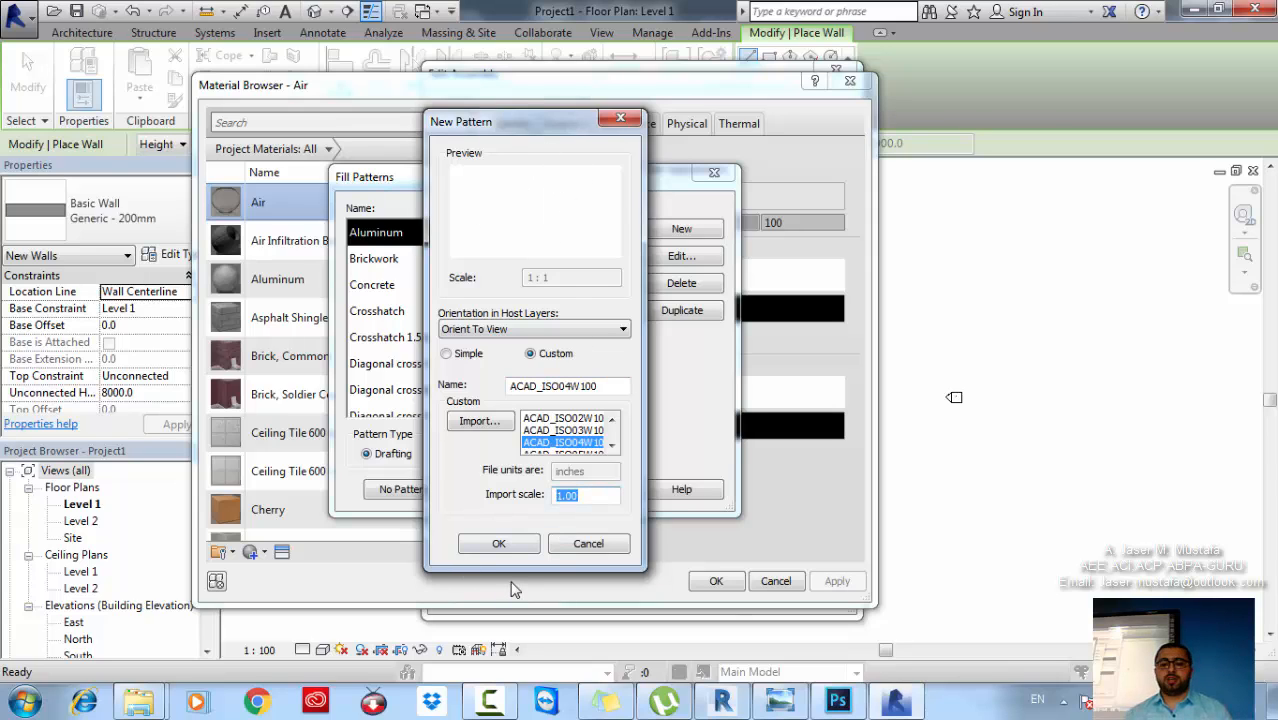
pyautogui.write('.03')
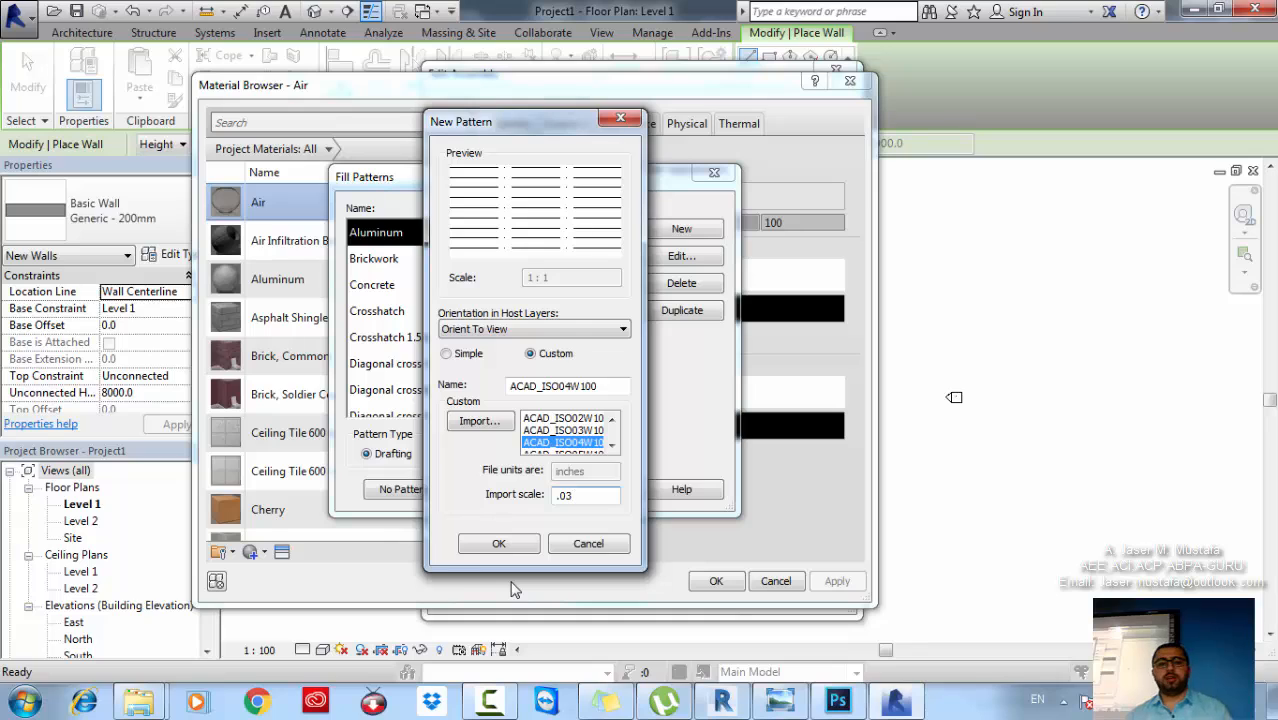
pyautogui.press('BackSpace')
pyautogui.write('2')
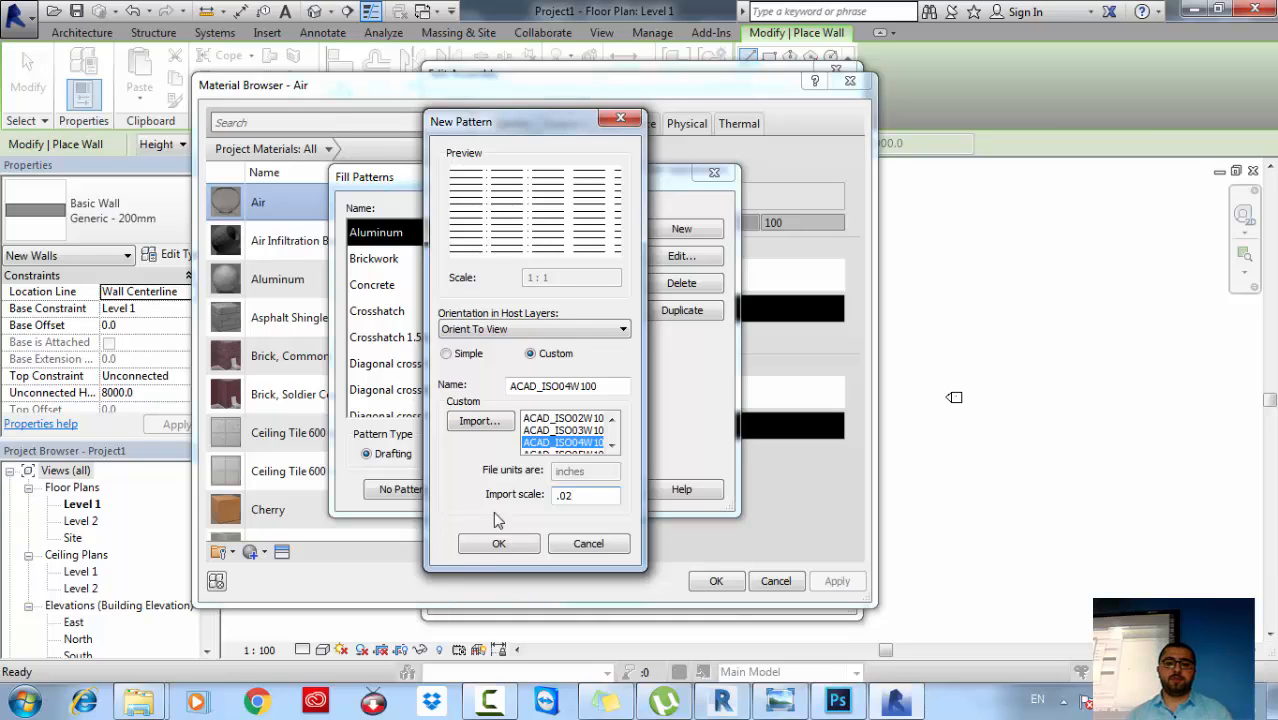
# Step: Preview the other imported hatches, choose ANSI33 at the 0.02 import scale and add it to the fill patterns
pyautogui.click(553, 453)
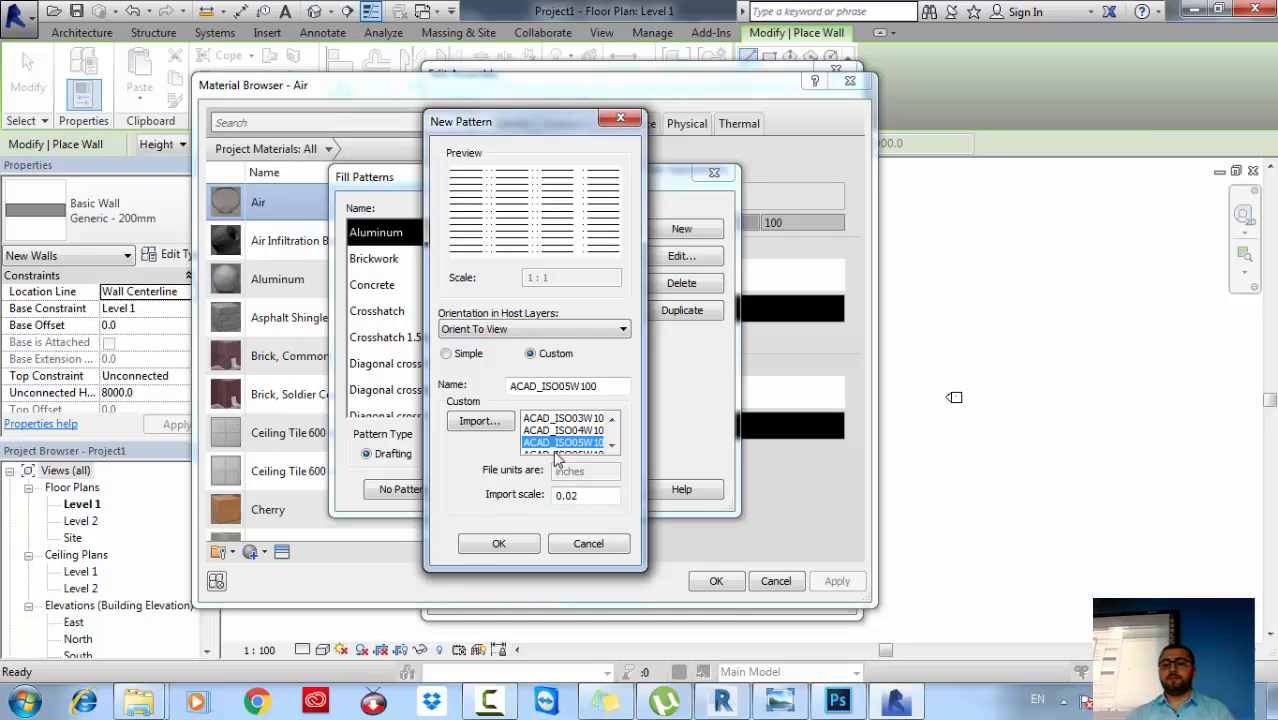
pyautogui.click(555, 453)
pyautogui.click(555, 453)
pyautogui.click(555, 453)
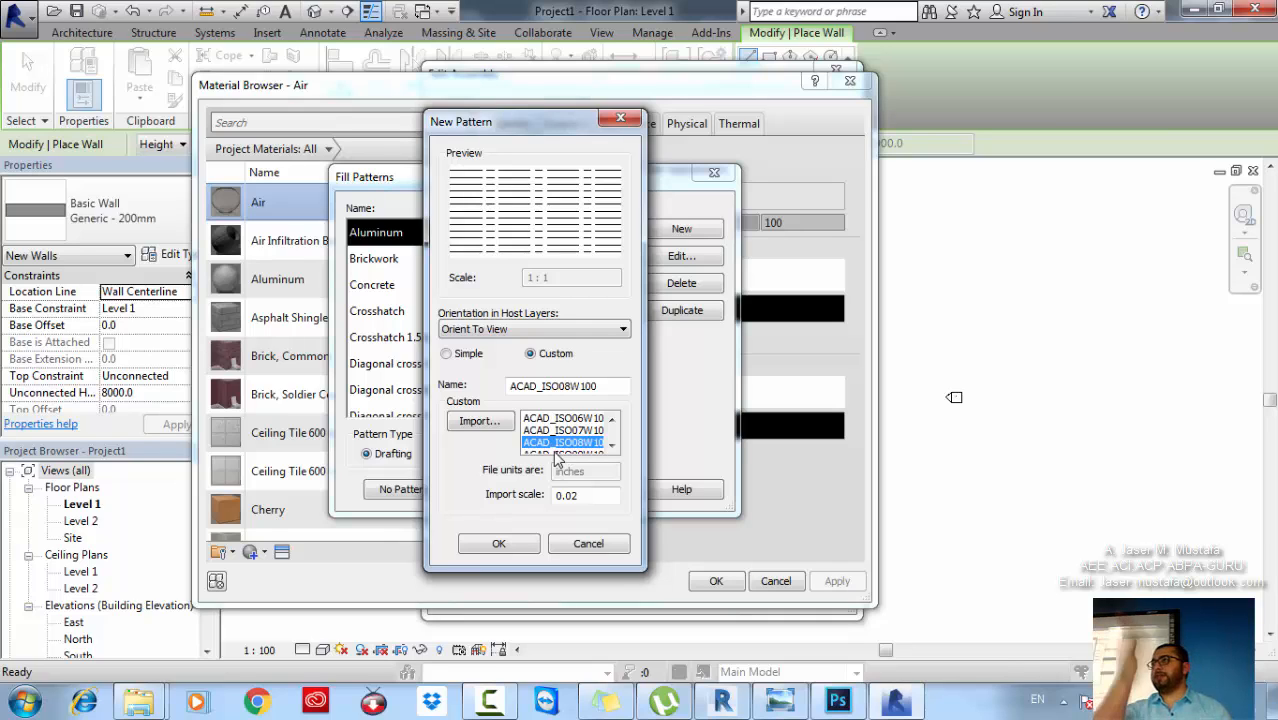
pyautogui.press('Down')
pyautogui.press('Down')
pyautogui.press('Down')
pyautogui.press('Down')
pyautogui.press('Down')
pyautogui.press('Down')
pyautogui.press('Down')
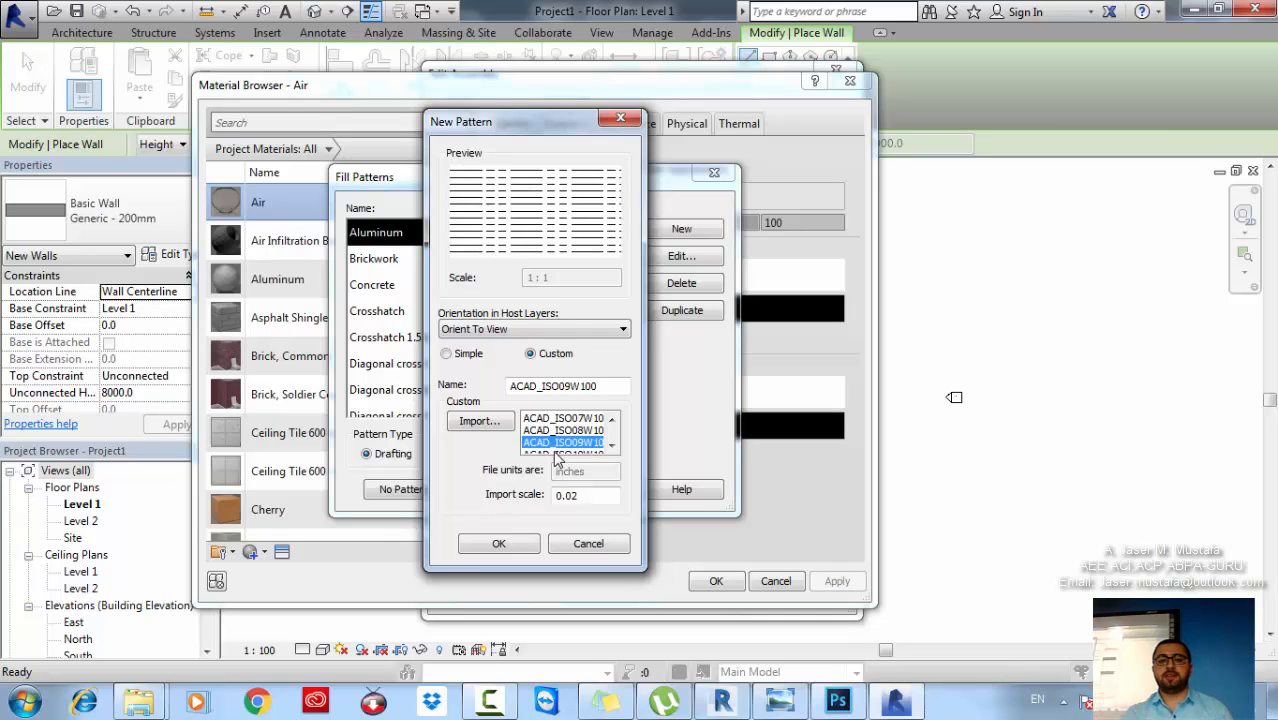
pyautogui.press('Down')
pyautogui.press('Down')
pyautogui.press('Down')
pyautogui.press('Down')
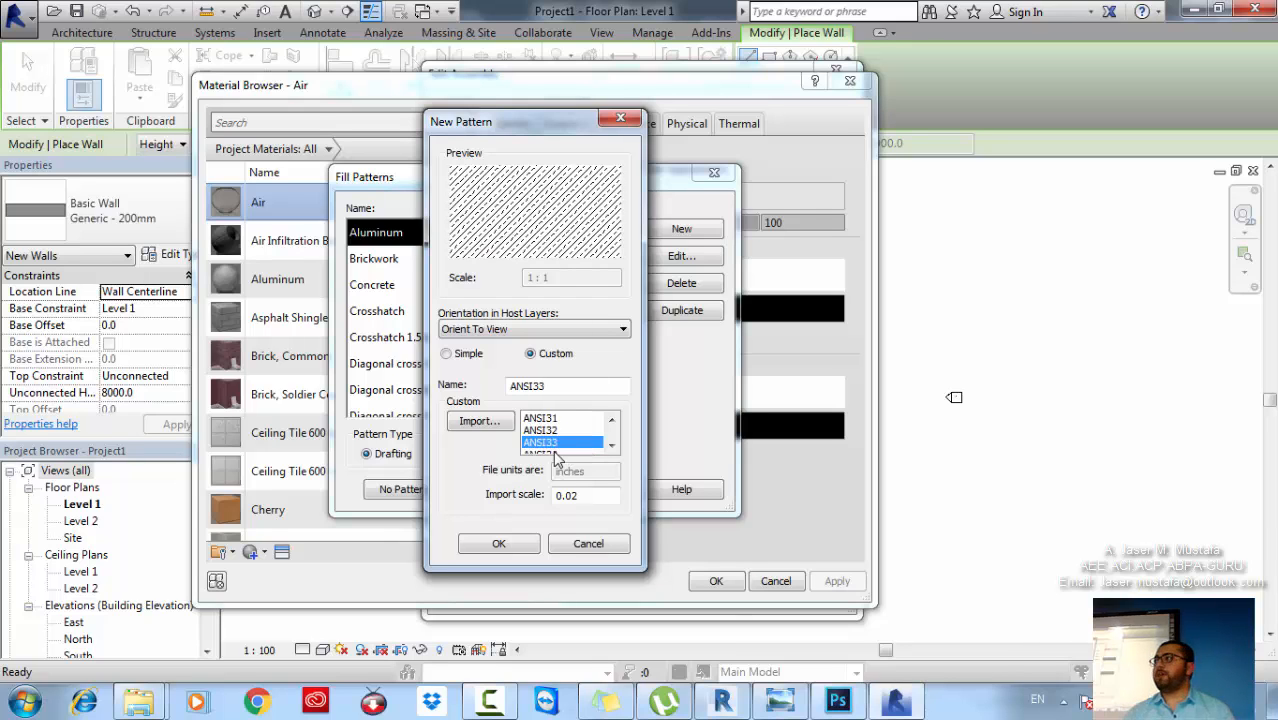
pyautogui.moveTo(578, 496); pyautogui.dragTo(538, 500)
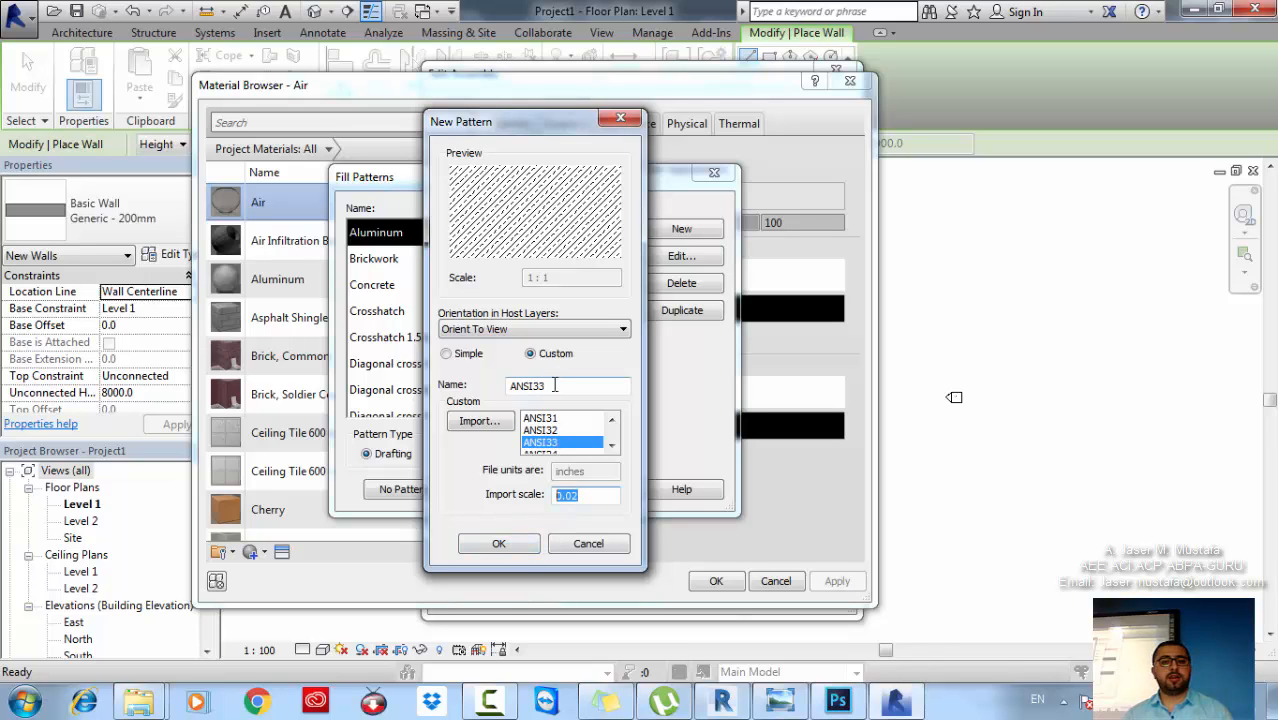
pyautogui.click(516, 543)
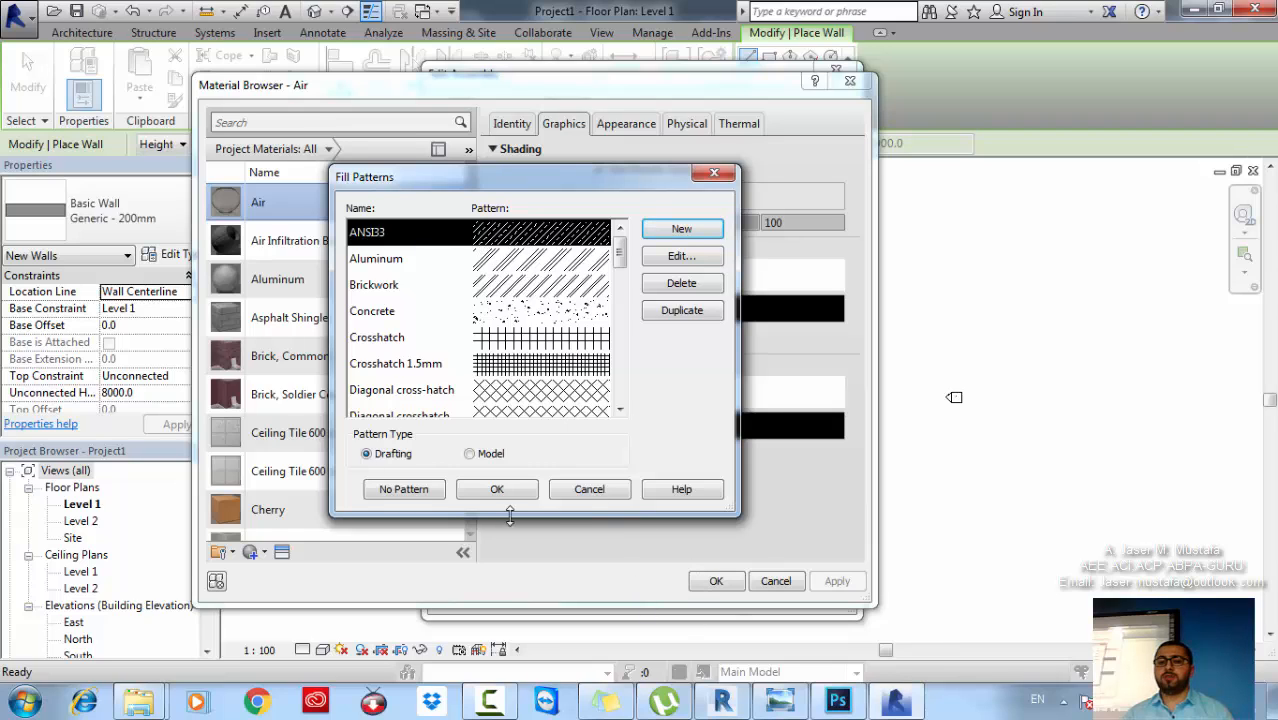
# Step: Discard the open pattern, material and assembly edits and leave the Generic - 200mm wall's type settings
pyautogui.click(583, 493)
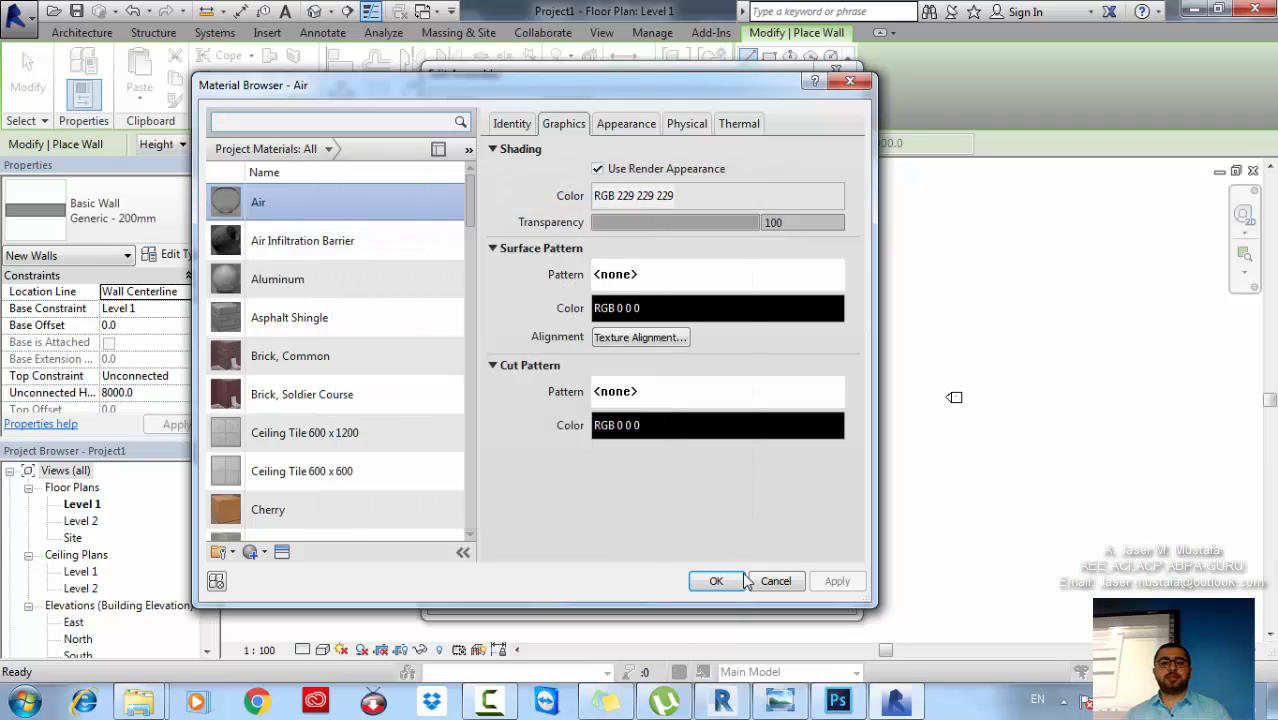
pyautogui.click(767, 581)
pyautogui.click(712, 590)
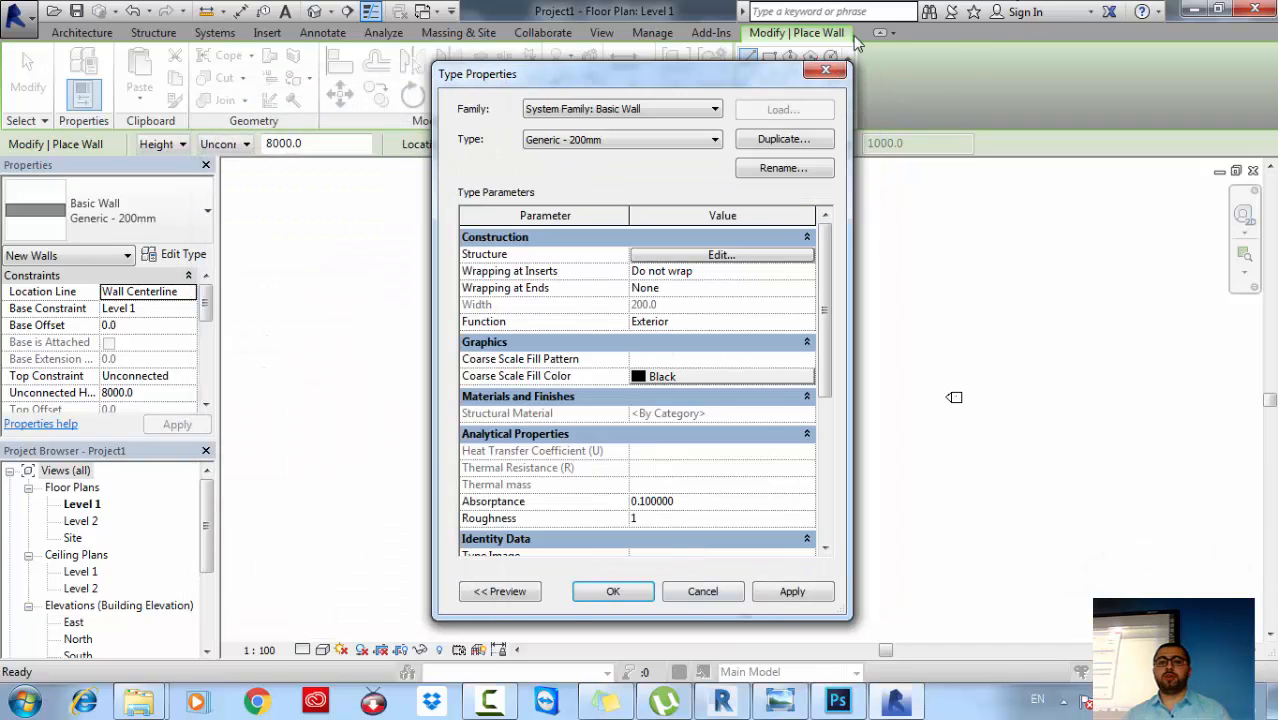
pyautogui.click(845, 76)
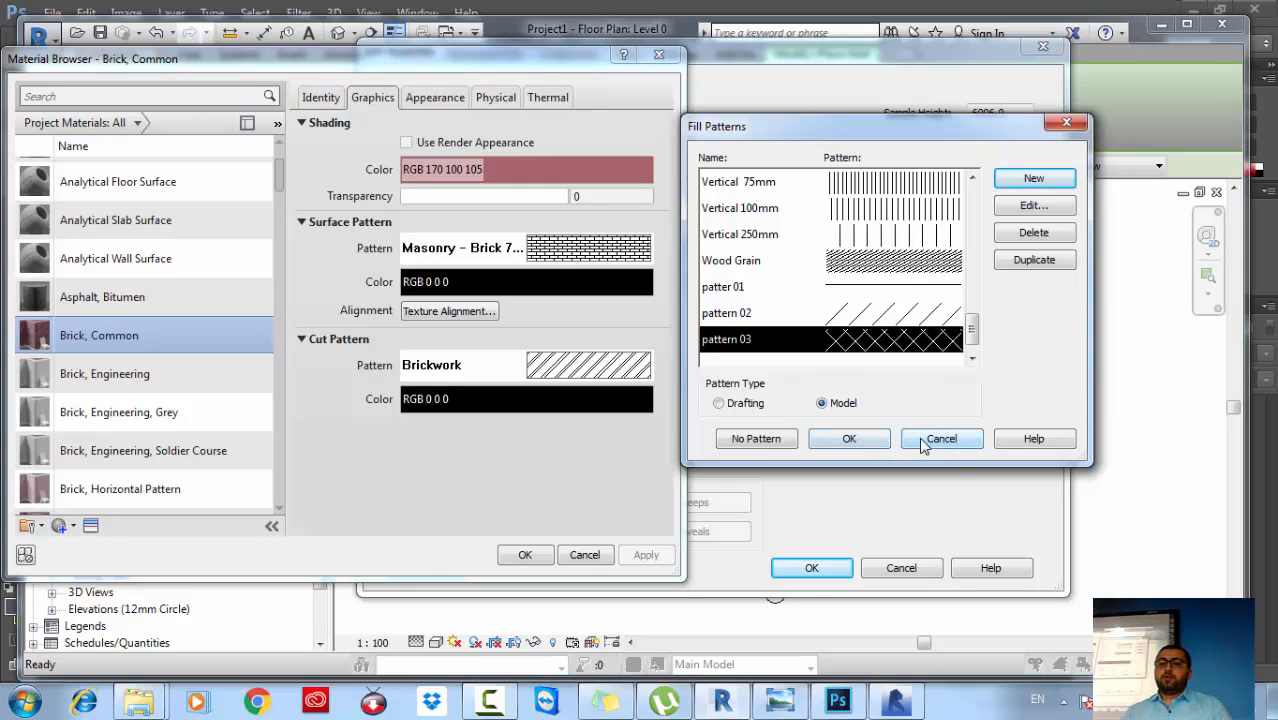
# Step: Cancel the open pattern and material edits, and reopen the surface pattern choice for the exterior finish layer's Brick, Common material
pyautogui.click(922, 443)
pyautogui.click(658, 55)
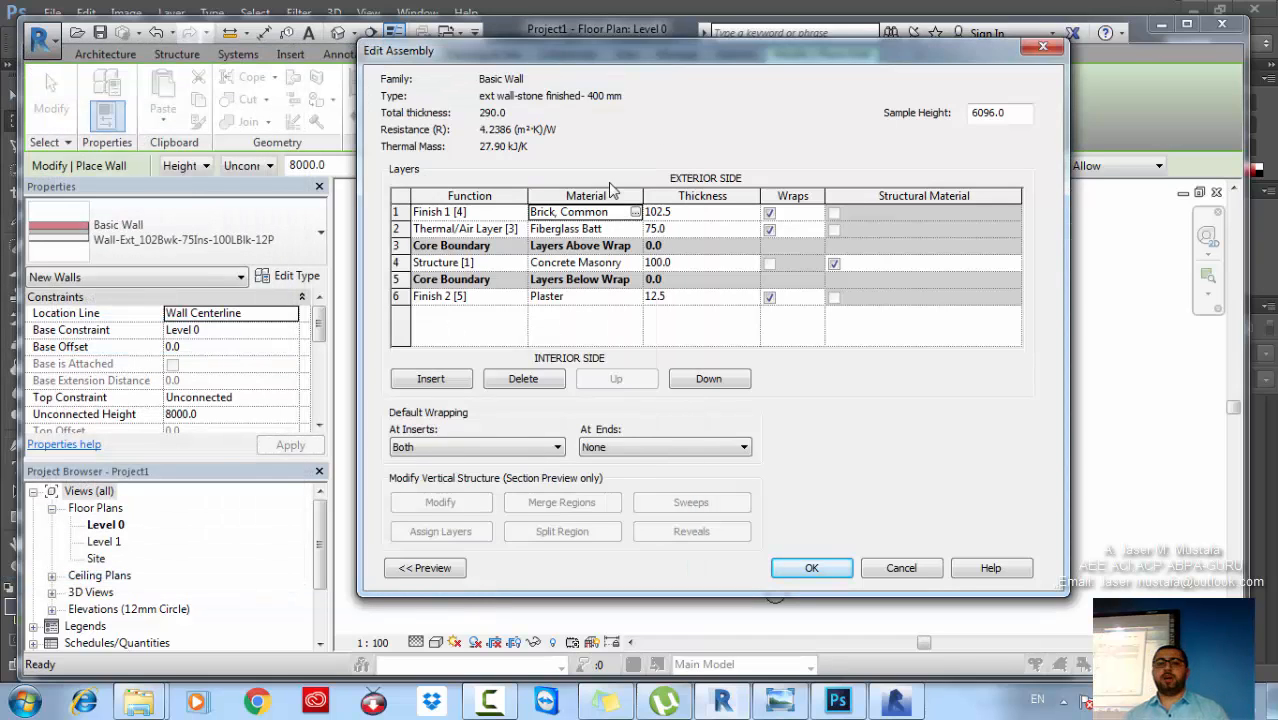
pyautogui.click(634, 214)
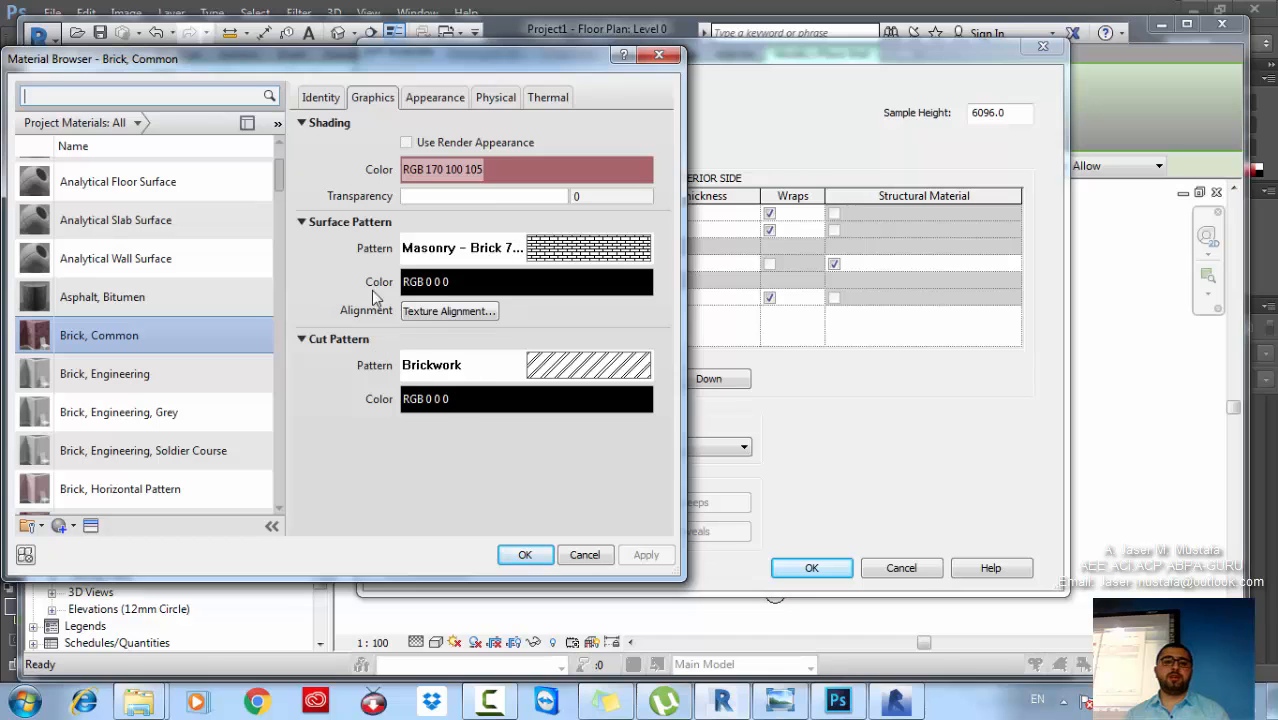
pyautogui.click(525, 255)
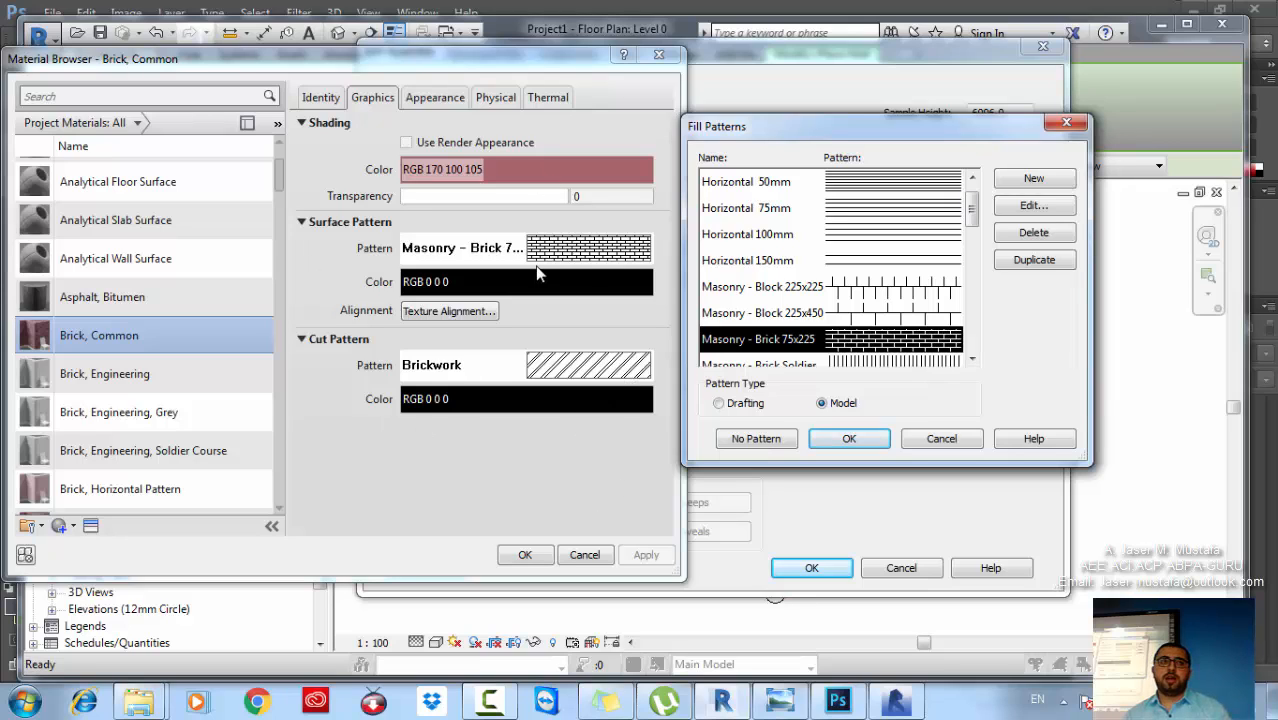
# Step: Examine the simple and custom options for a new model surface pattern, and leave without adding one
pyautogui.click(1036, 180)
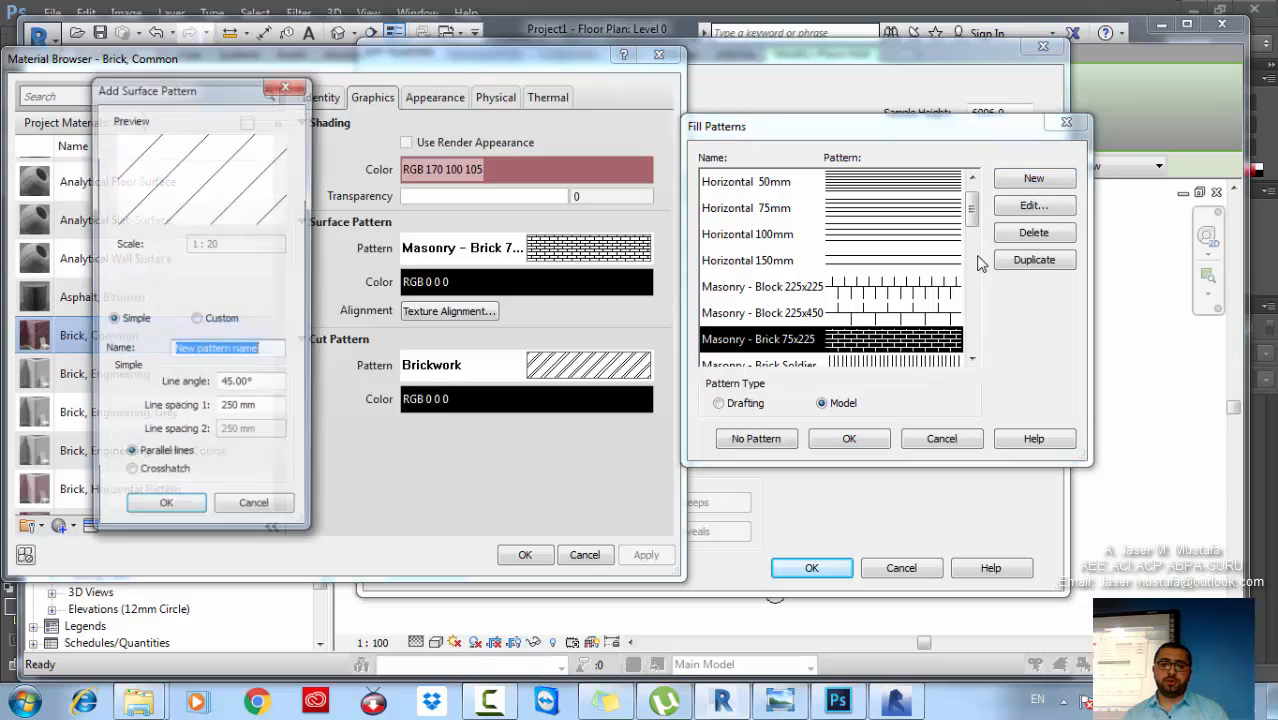
pyautogui.moveTo(165, 88); pyautogui.dragTo(430, 60)
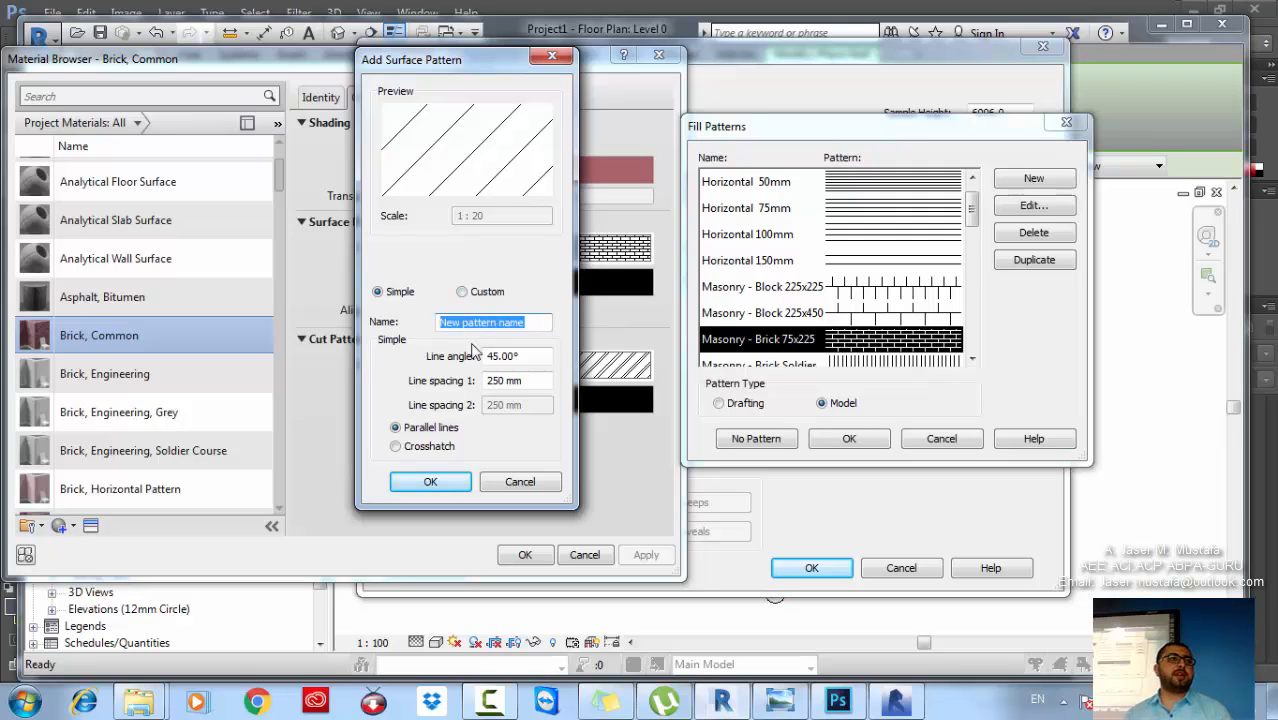
pyautogui.press('Tab')
pyautogui.press('Tab')
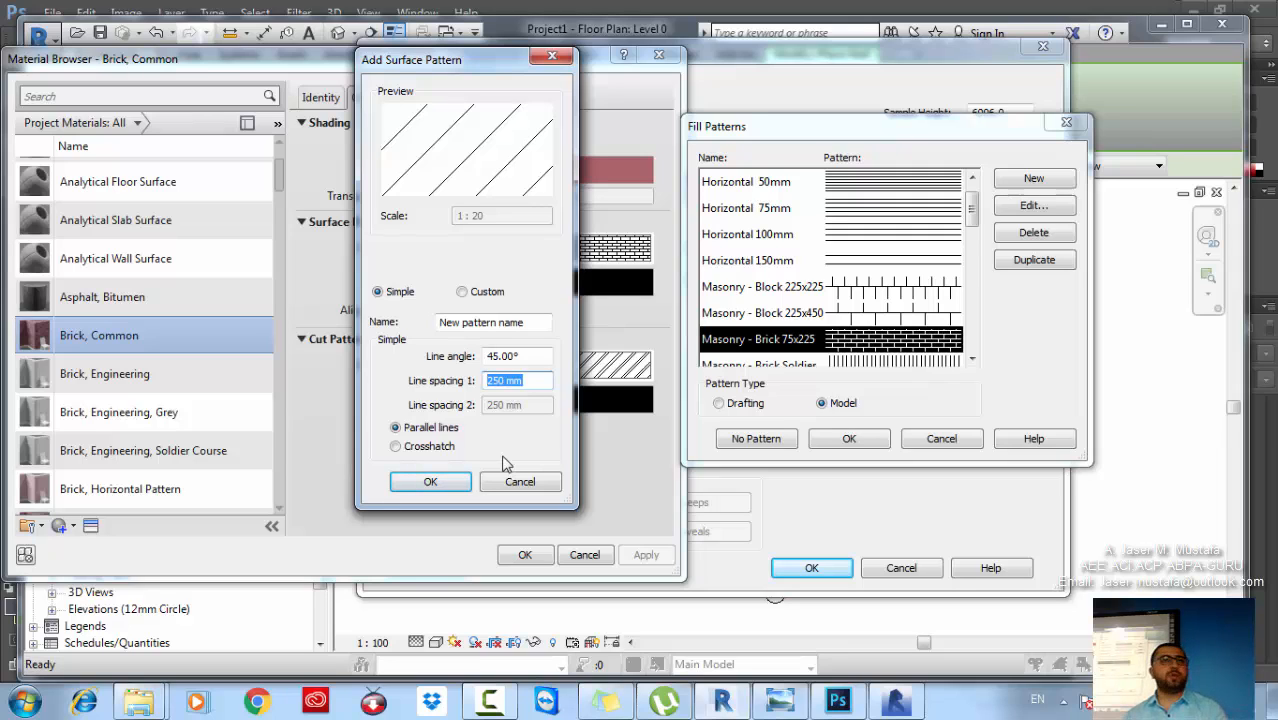
pyautogui.click(472, 292)
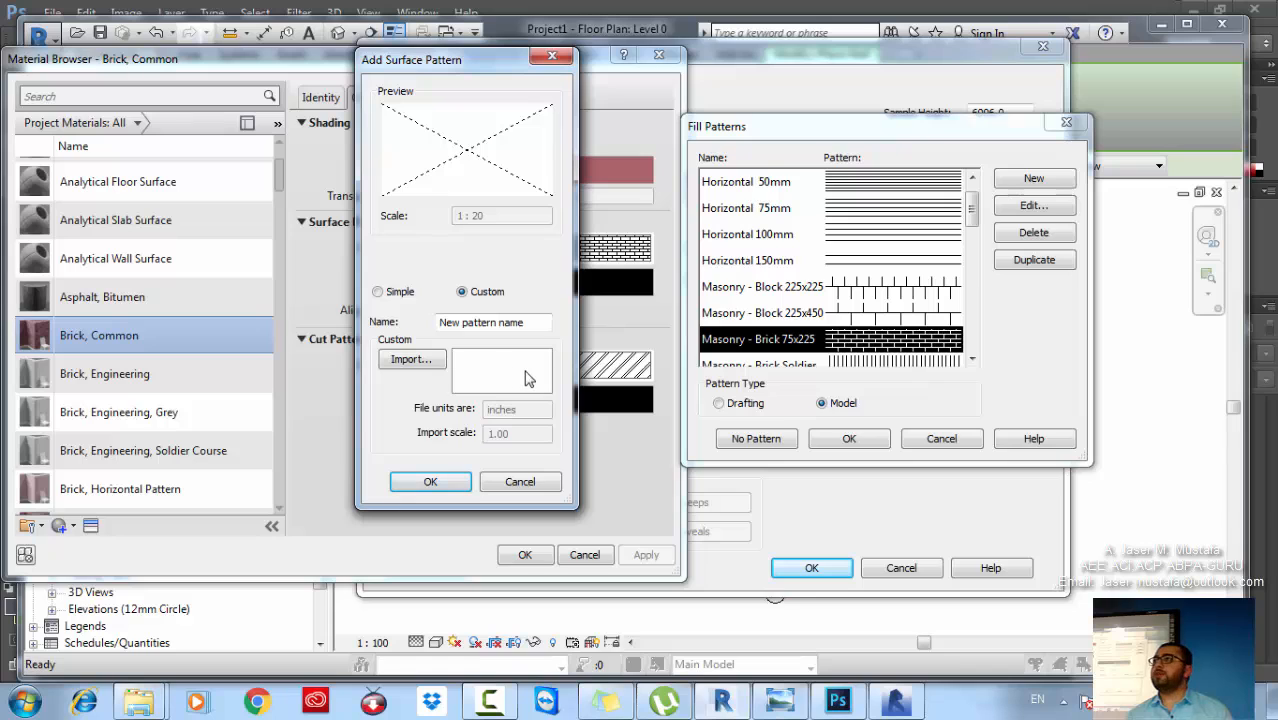
pyautogui.click(530, 483)
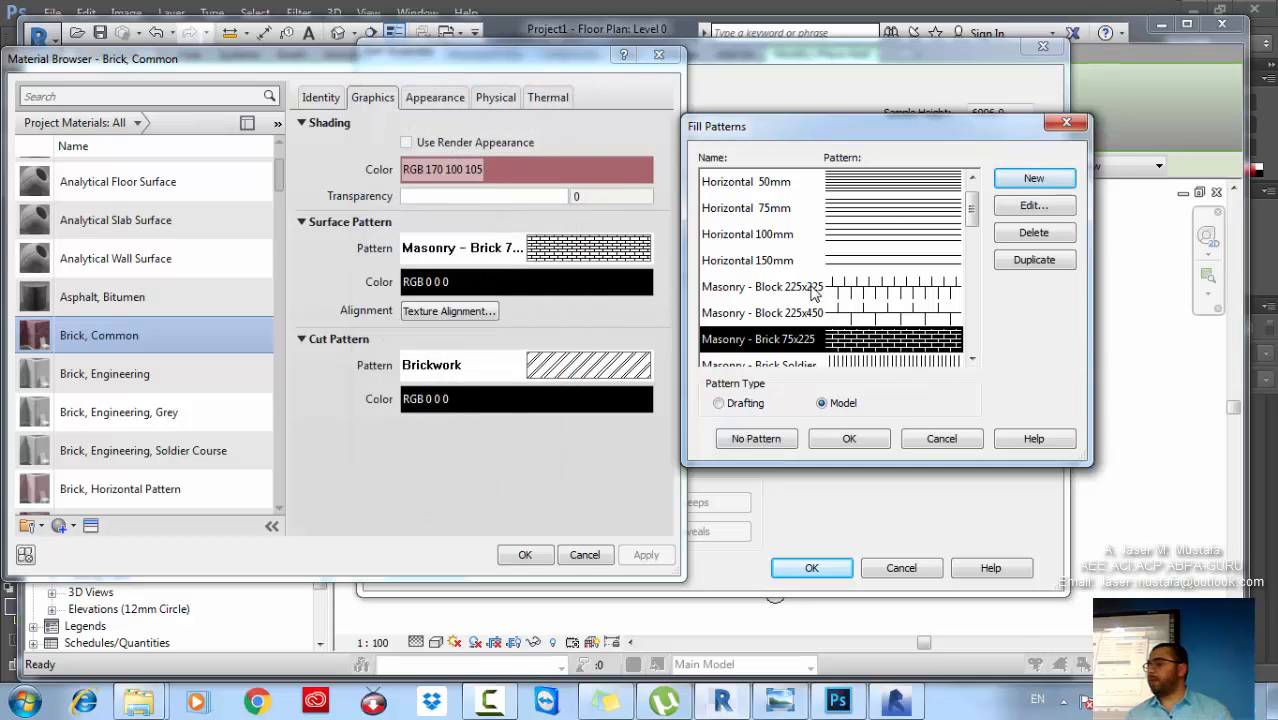
# Step: Keep Masonry - Brick 75x225 as the Brick, Common surface pattern and accept the ext wall-stone finished- 400 mm assembly and wall type
pyautogui.click(849, 439)
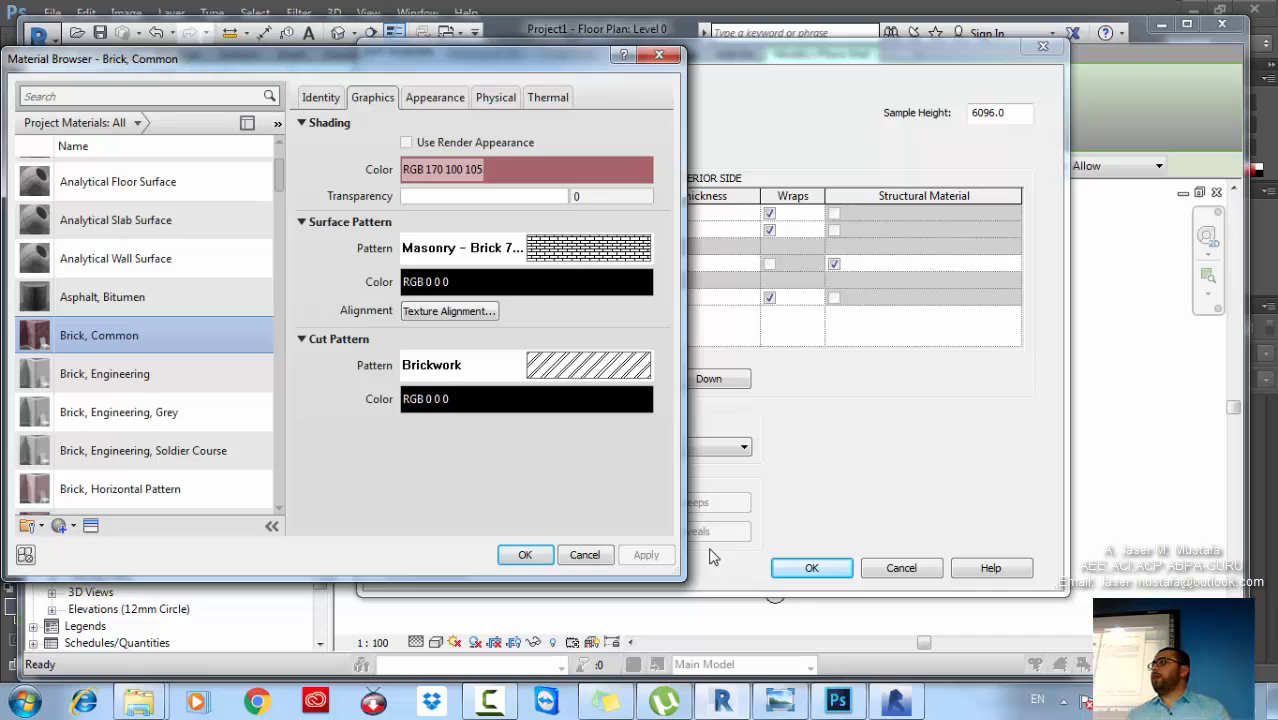
pyautogui.click(527, 557)
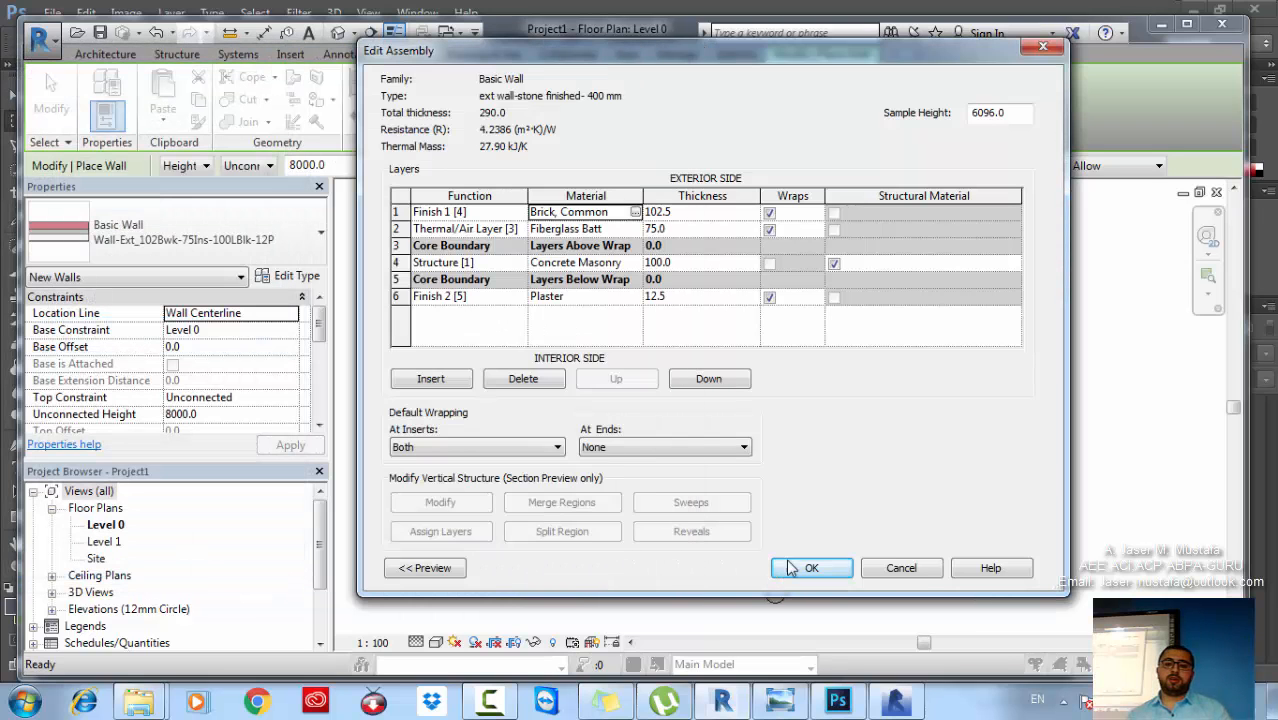
pyautogui.click(811, 567)
pyautogui.click(812, 645)
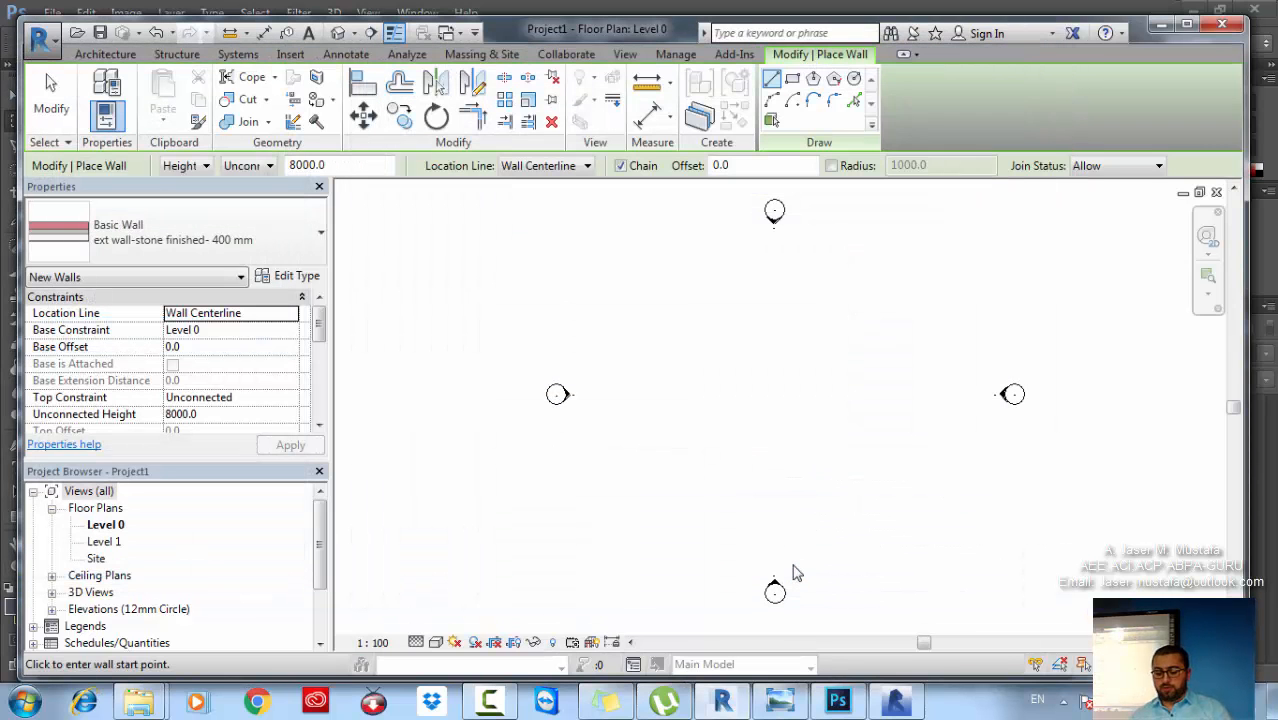